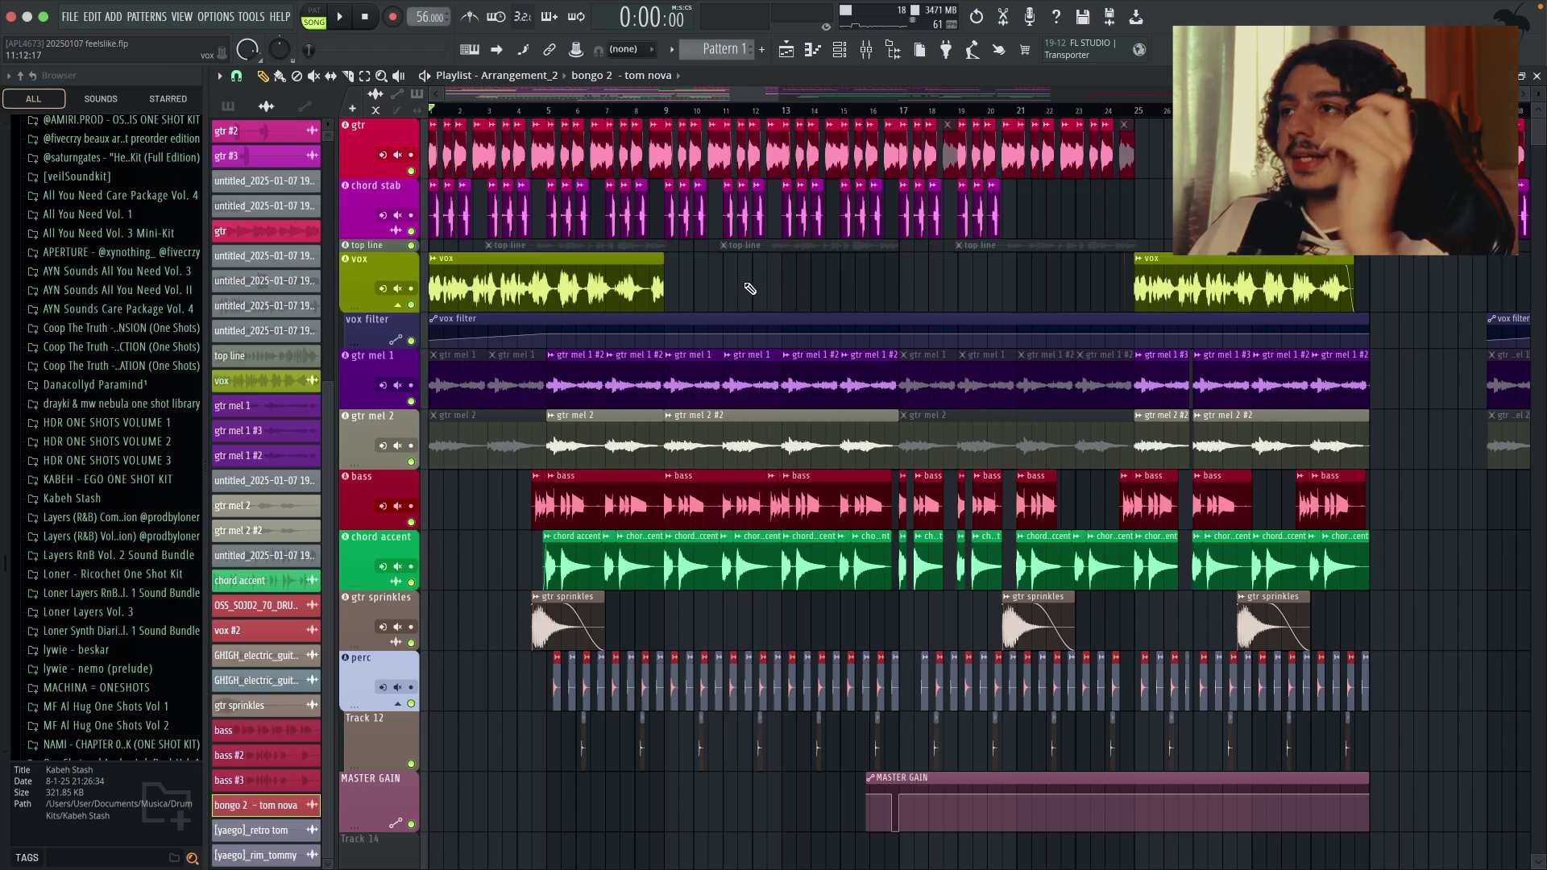
# - Play the gtr and chord stab tracks together from the start of the arrangement
pyautogui.scroll(6, 401, 221)
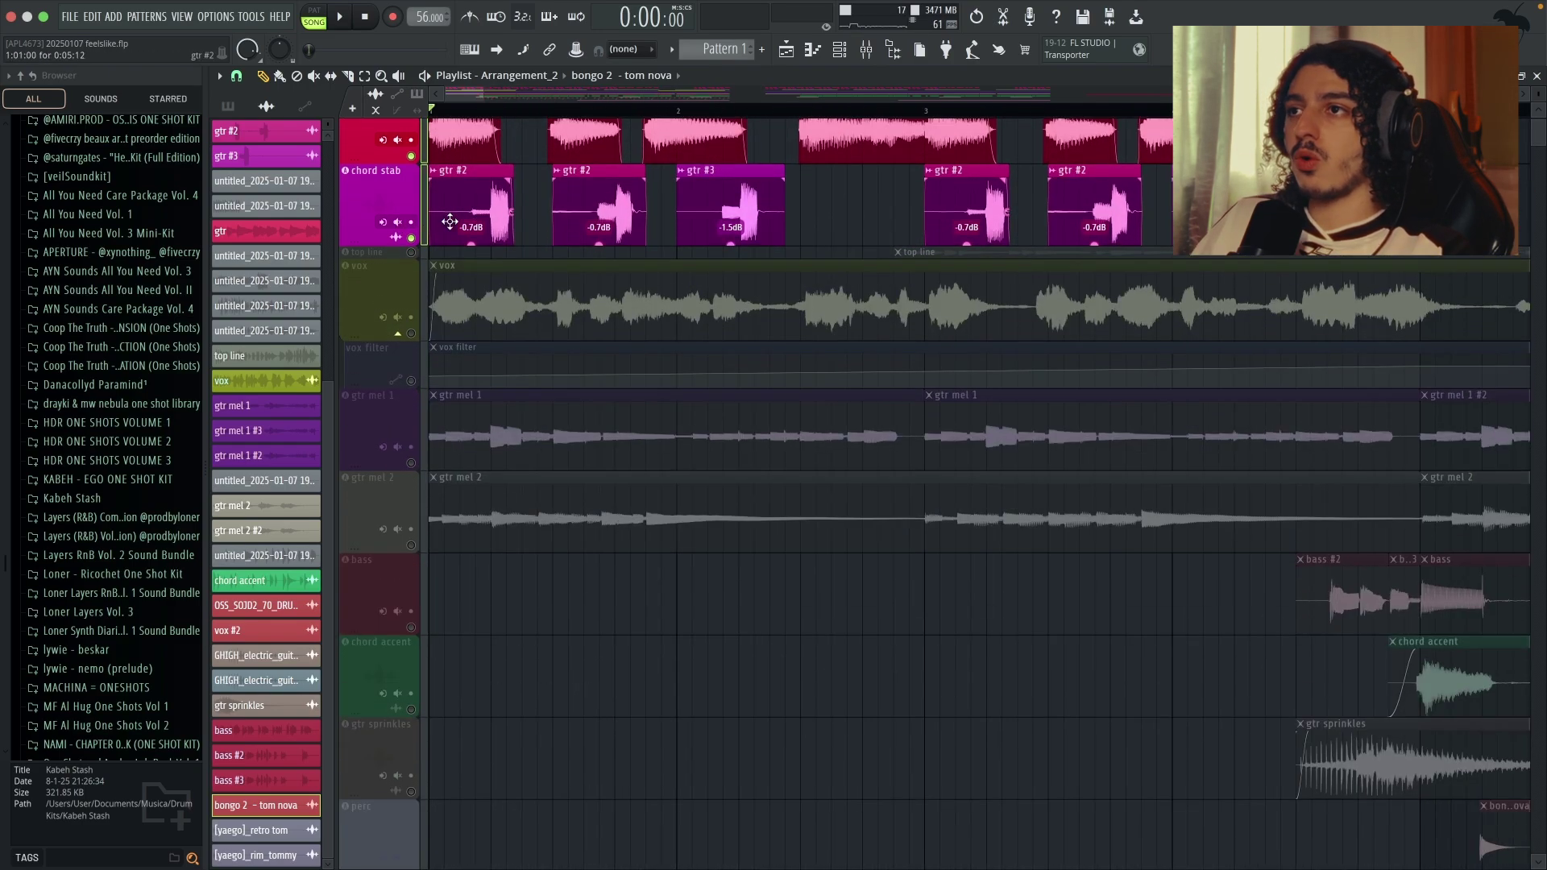
pyautogui.scroll(3, 450, 226)
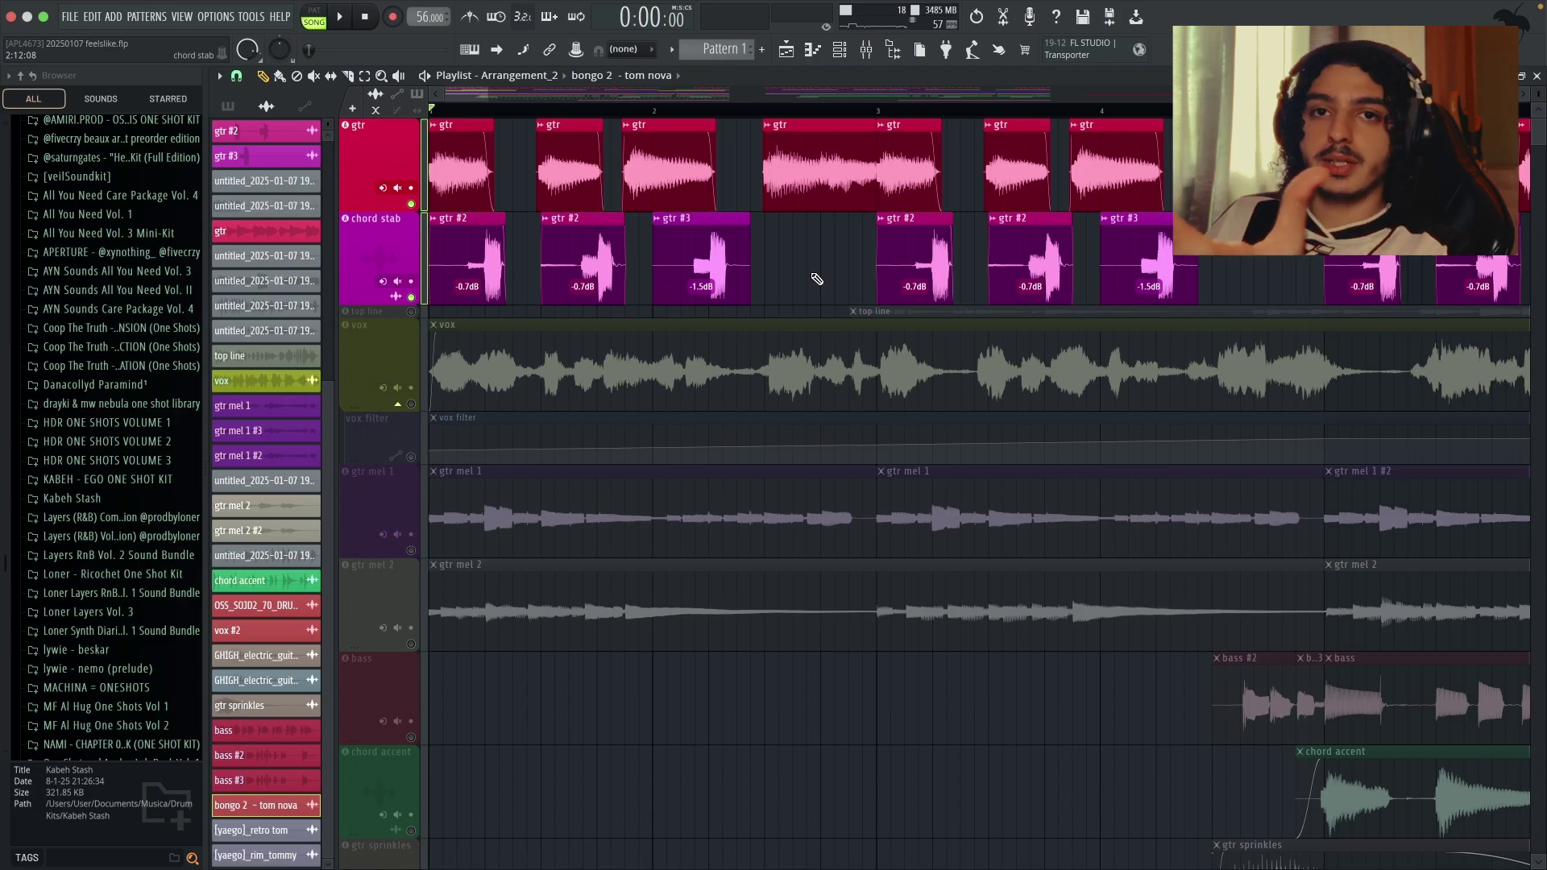
pyautogui.press('space')
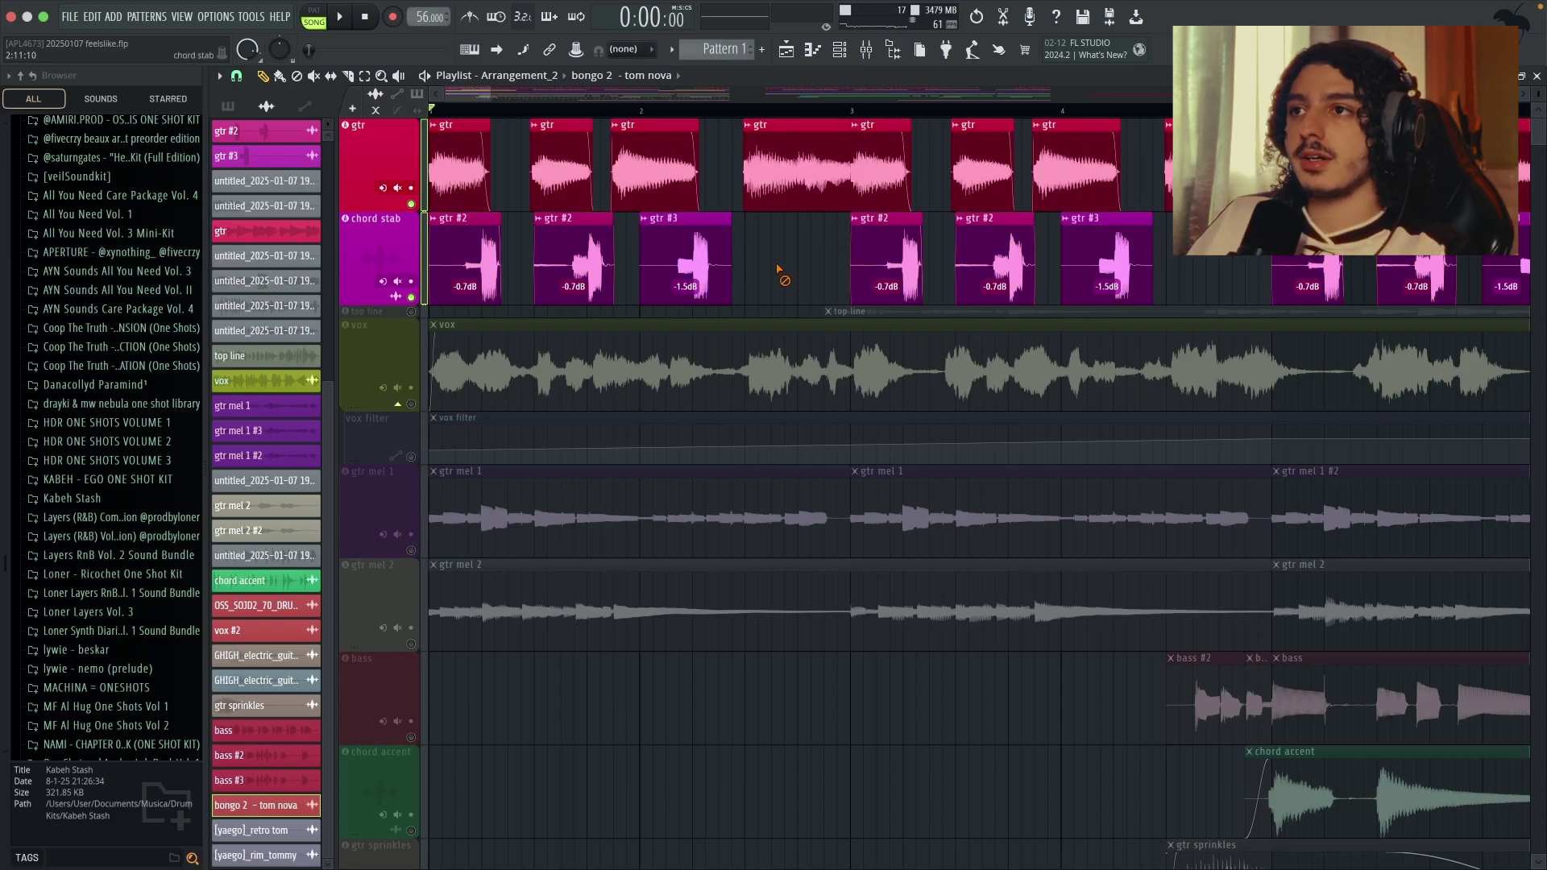
# - Mute the chord stab track and play the gtr track alone from the start
pyautogui.click(411, 297)
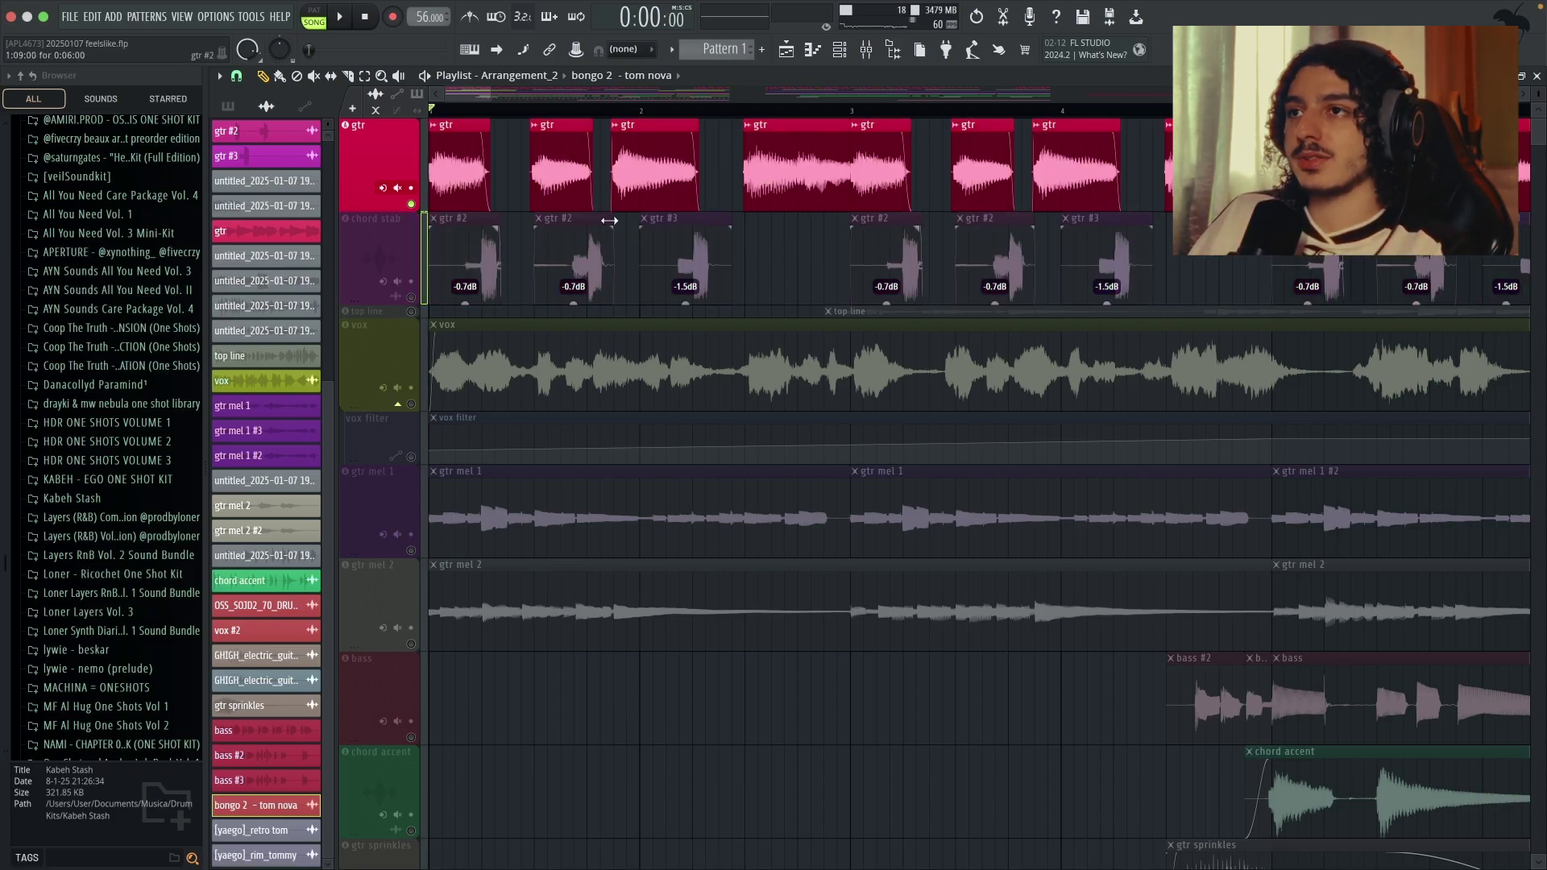
pyautogui.press('space')
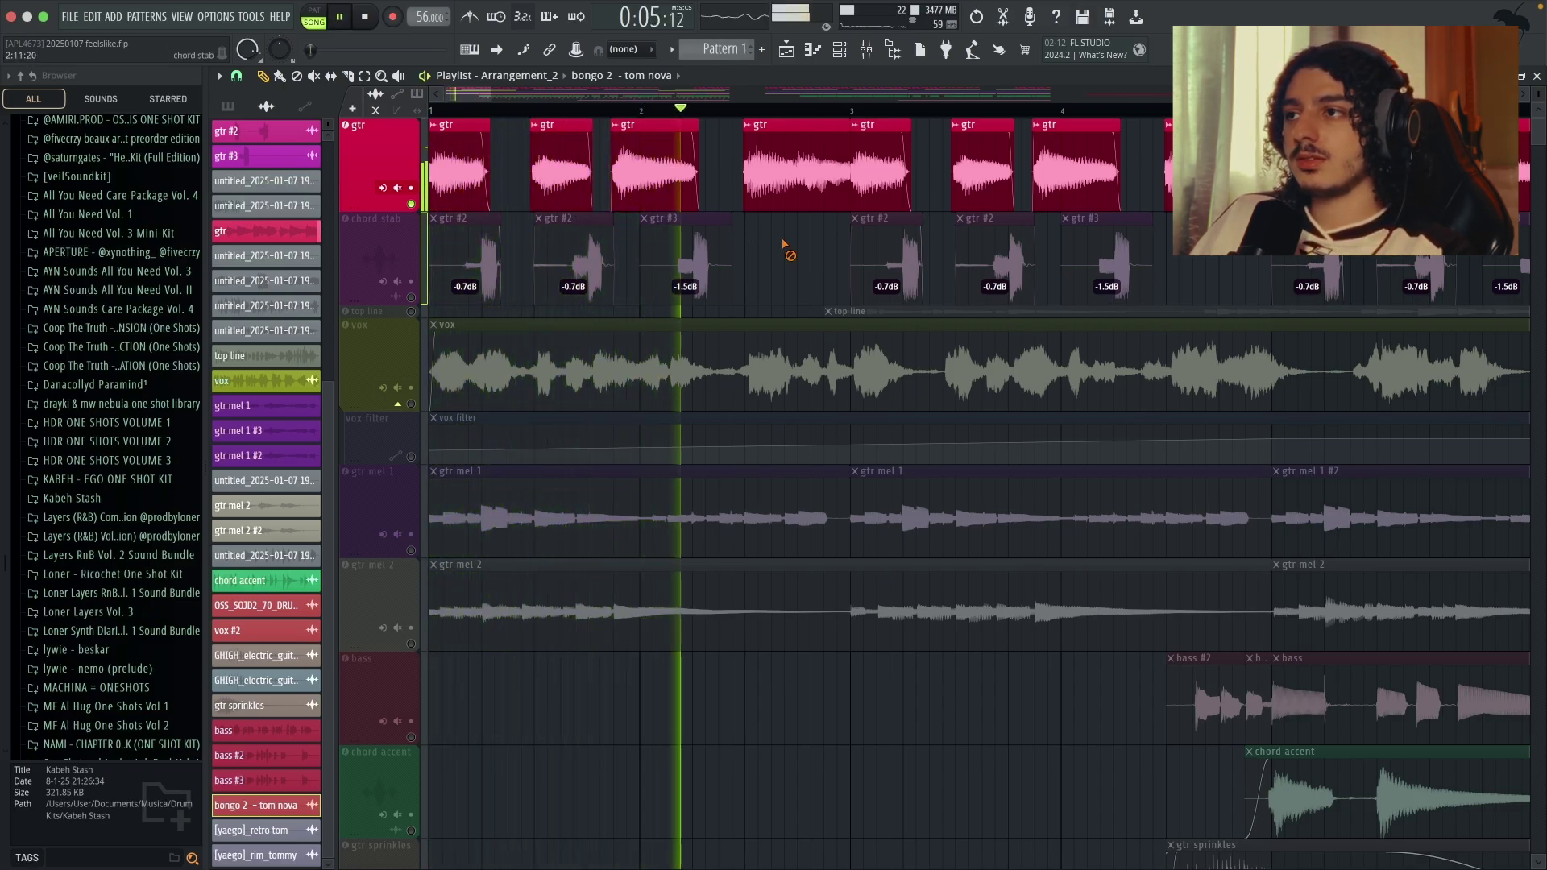
pyautogui.press('space')
# - Unmute the chord stab track and play it again together with the gtr track
pyautogui.click(411, 297)
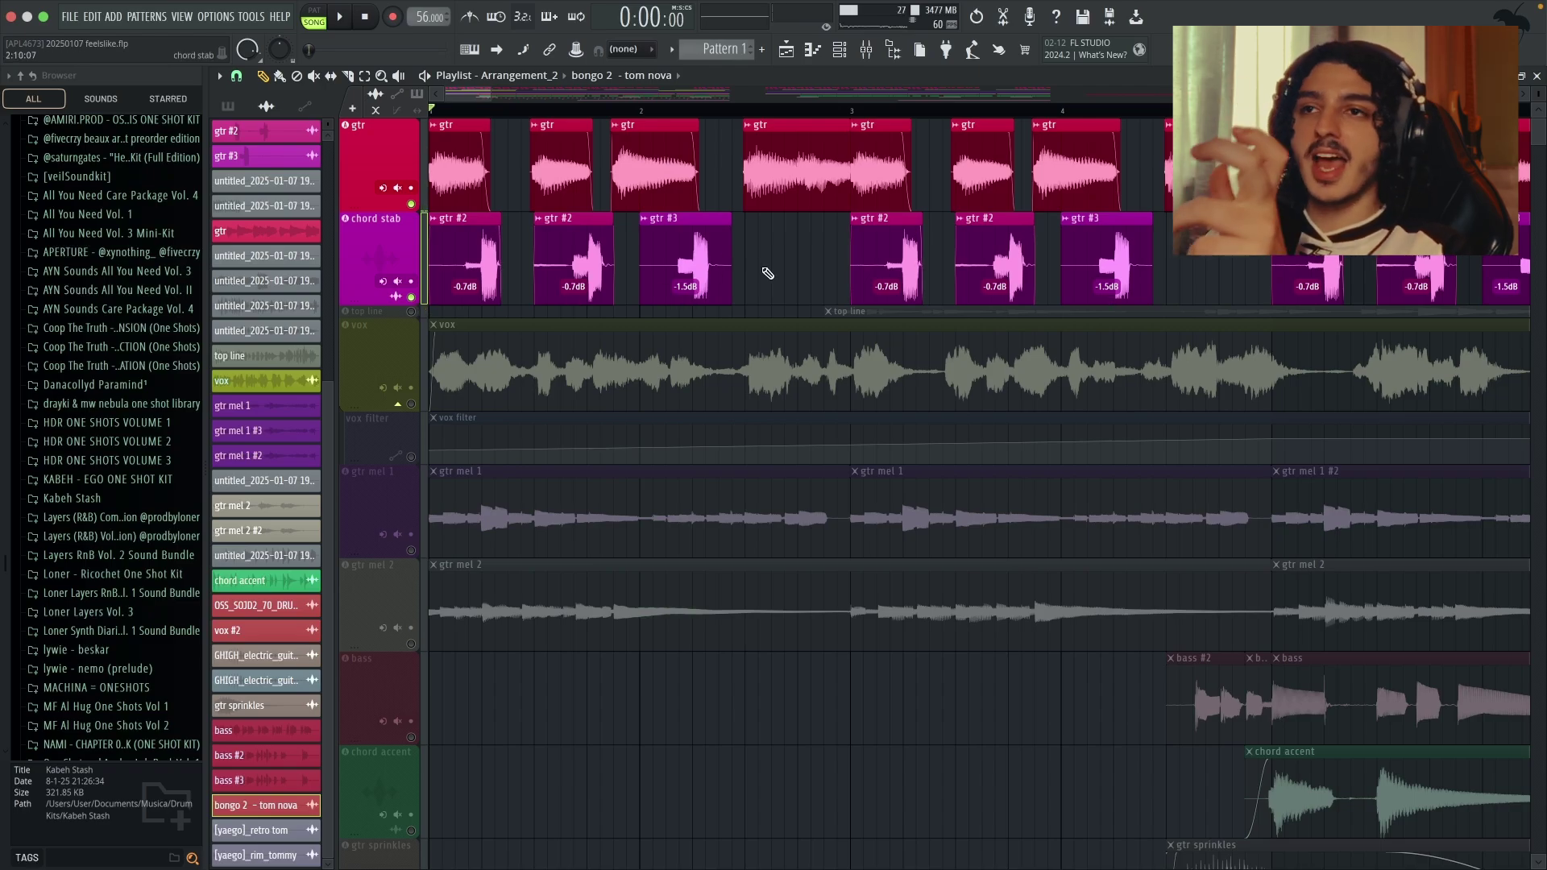
pyautogui.press('space')
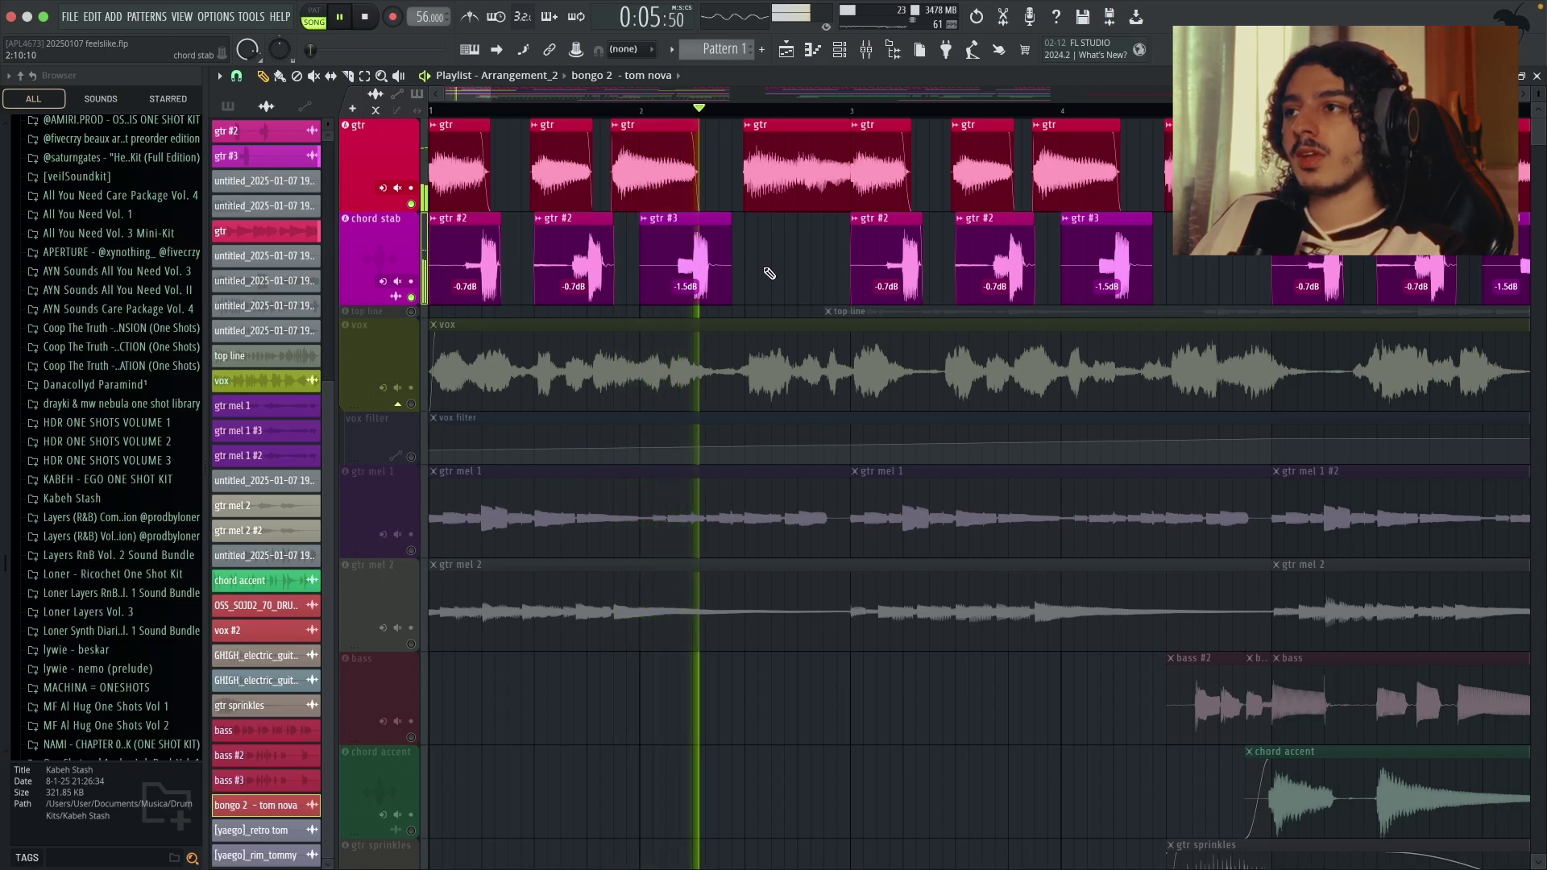
pyautogui.press('space')
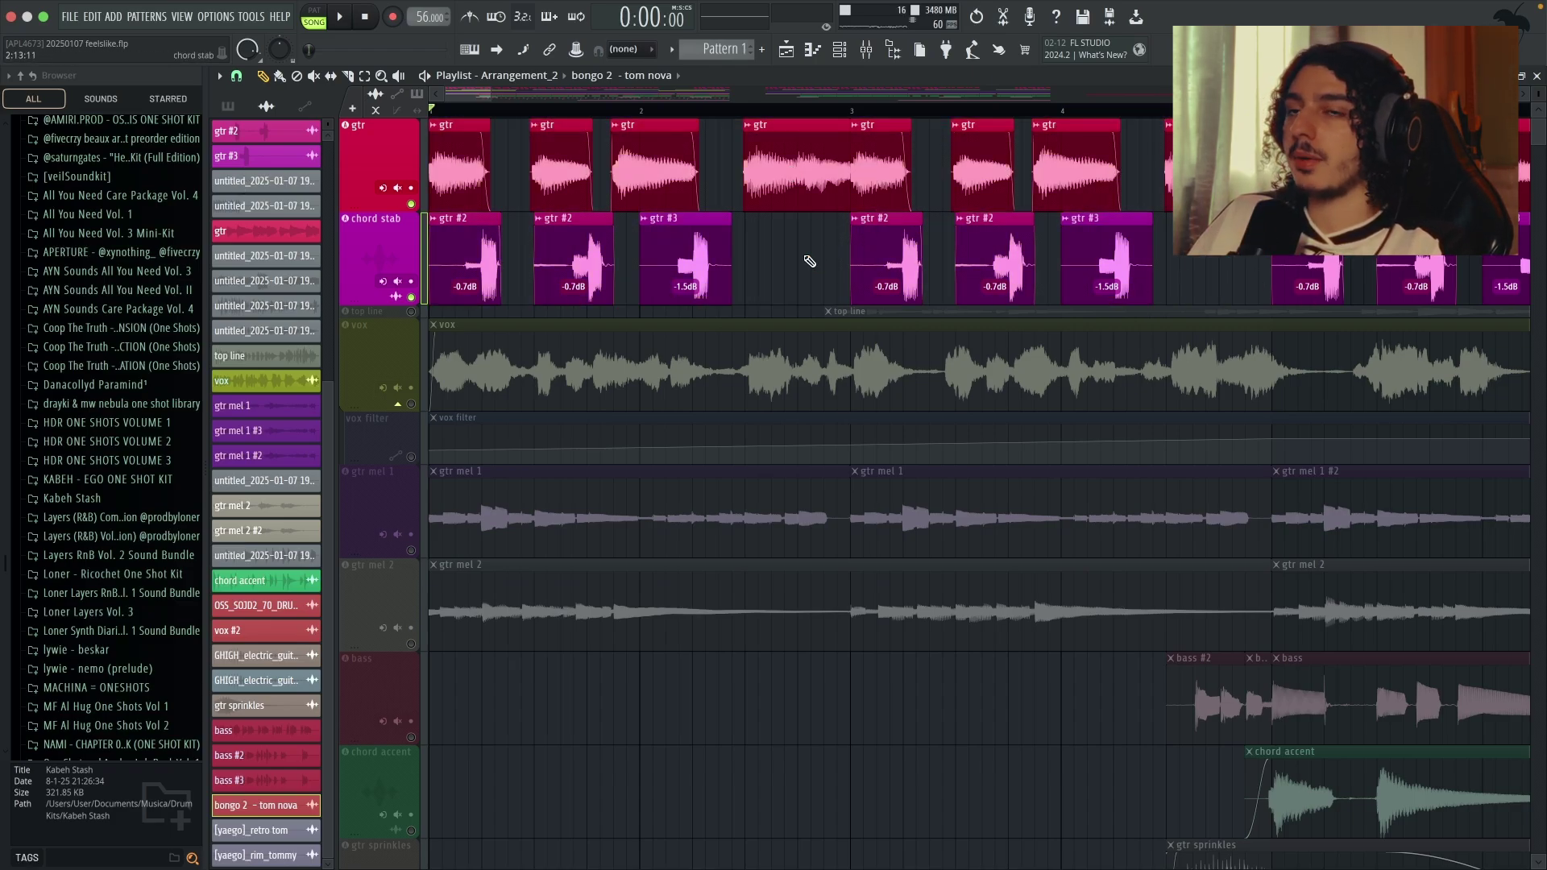
# - Check the gtr #2 and gtr #3 audio clip settings and play the gtr #3 sample in Edison
pyautogui.doubleClick(883, 258)
pyautogui.rightClick(558, 477)
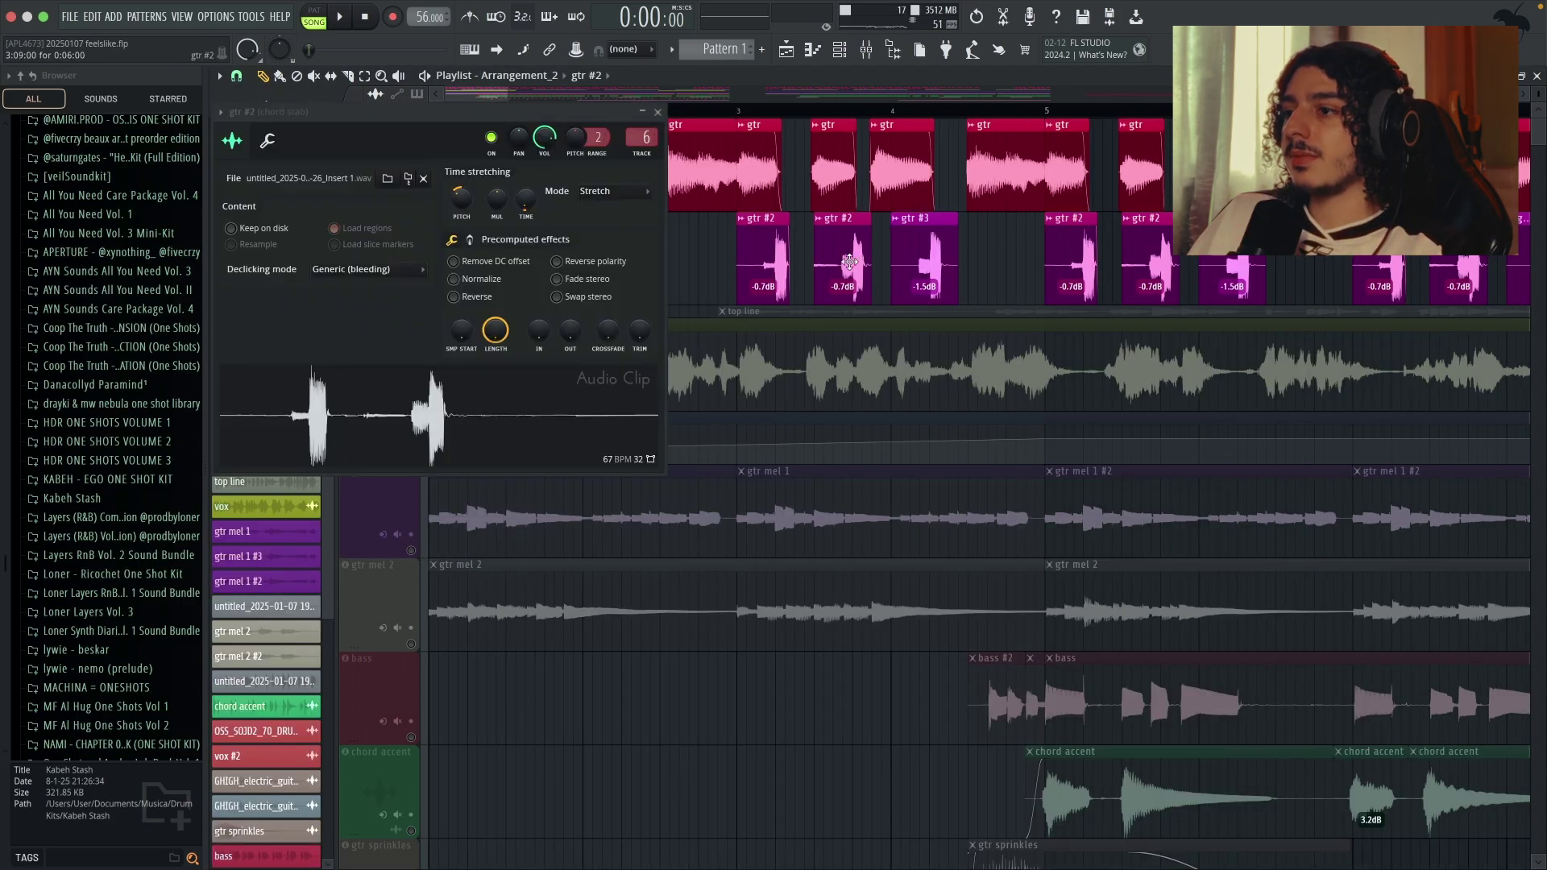
pyautogui.doubleClick(924, 260)
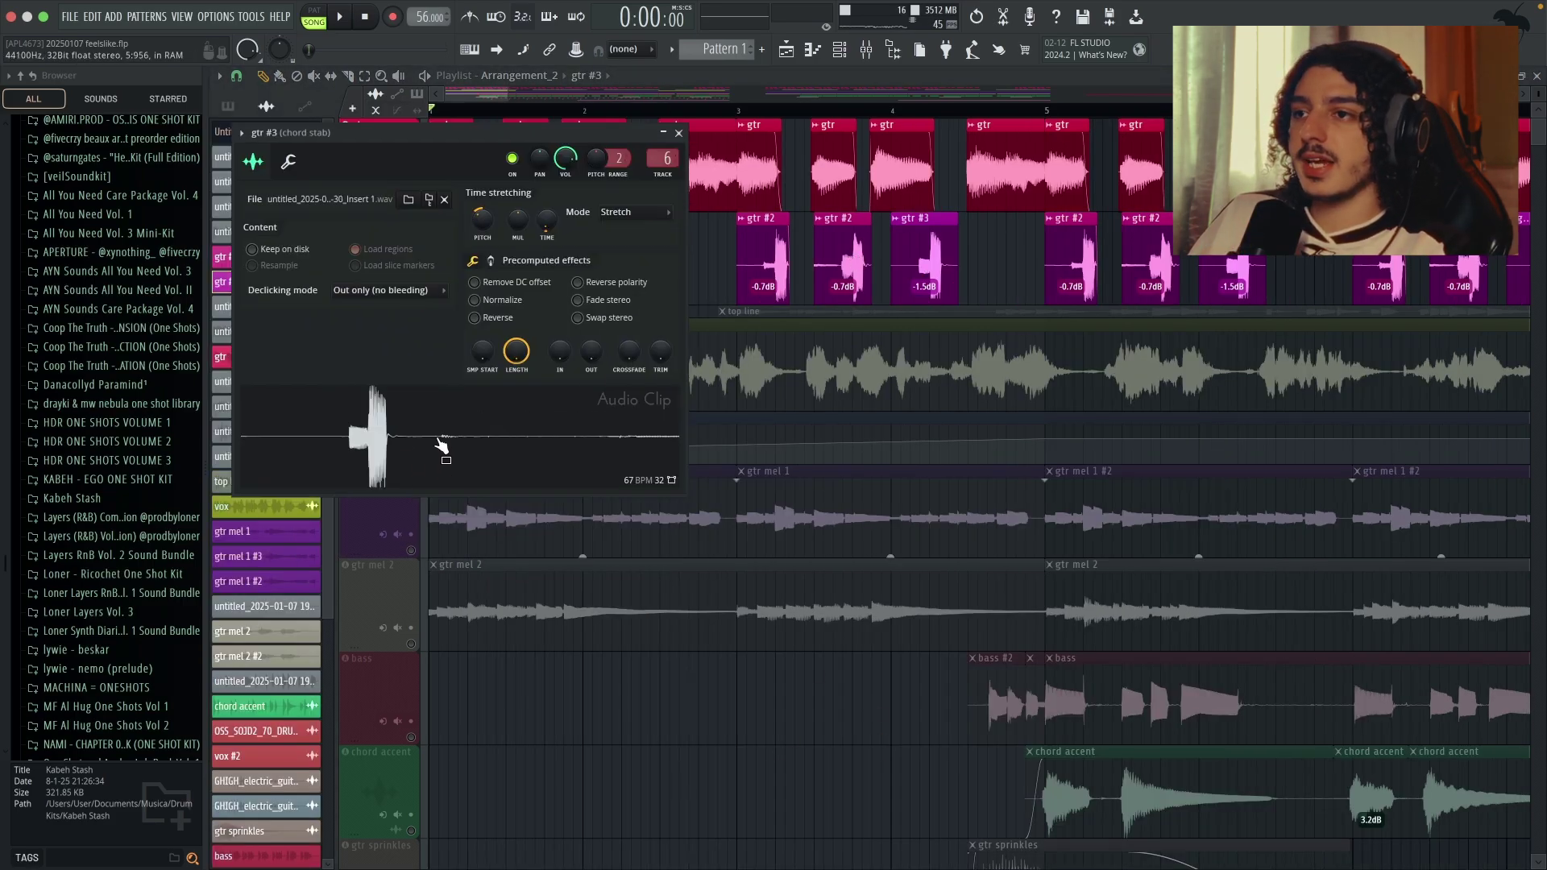
pyautogui.rightClick(625, 423)
pyautogui.click(677, 520)
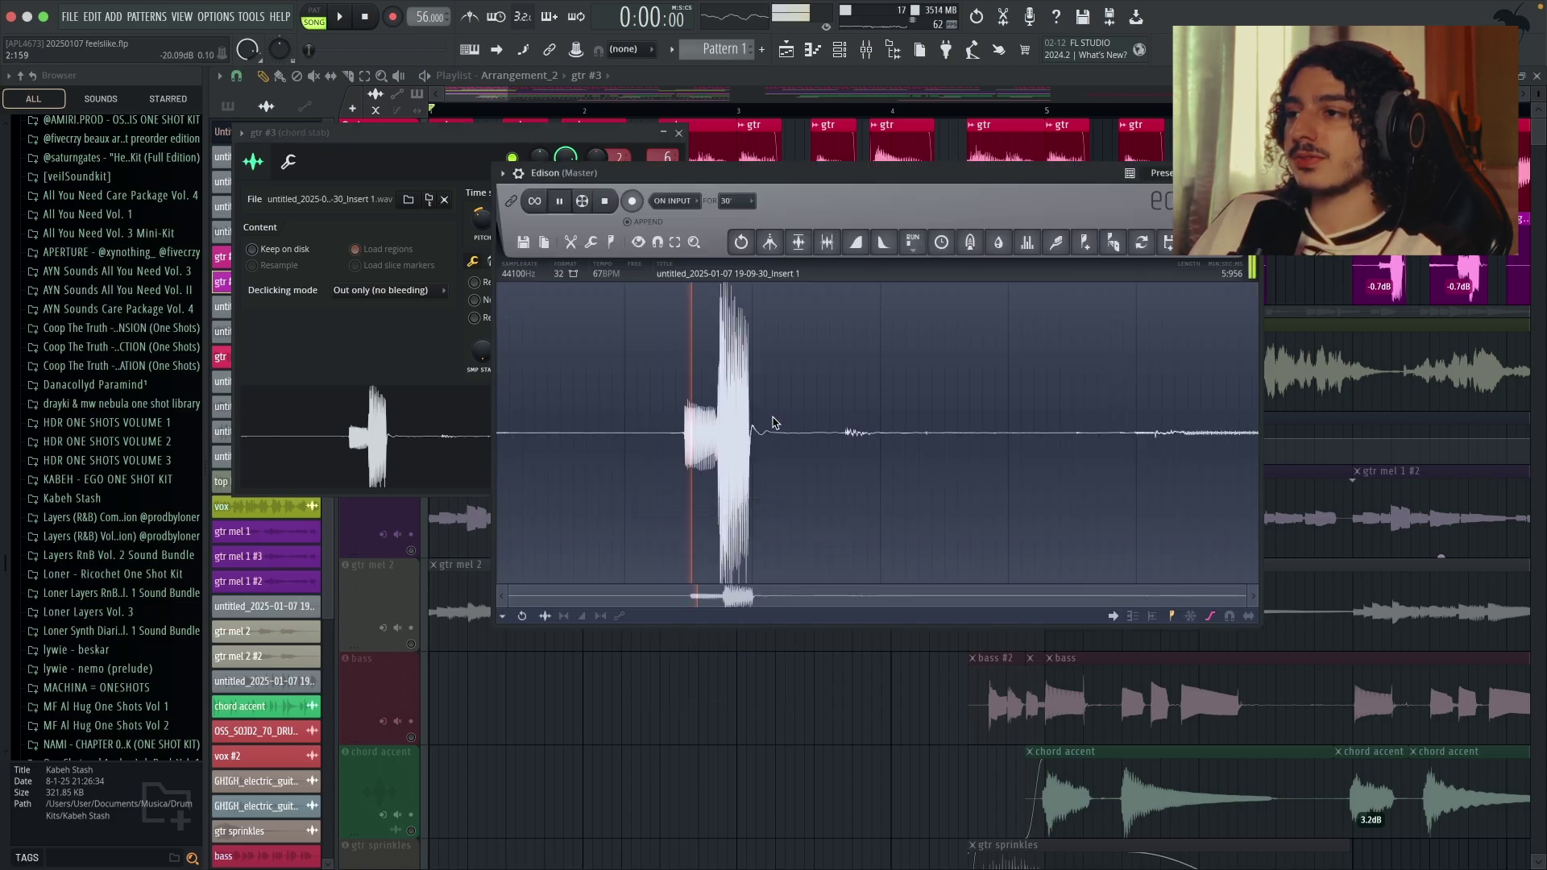
pyautogui.press('space')
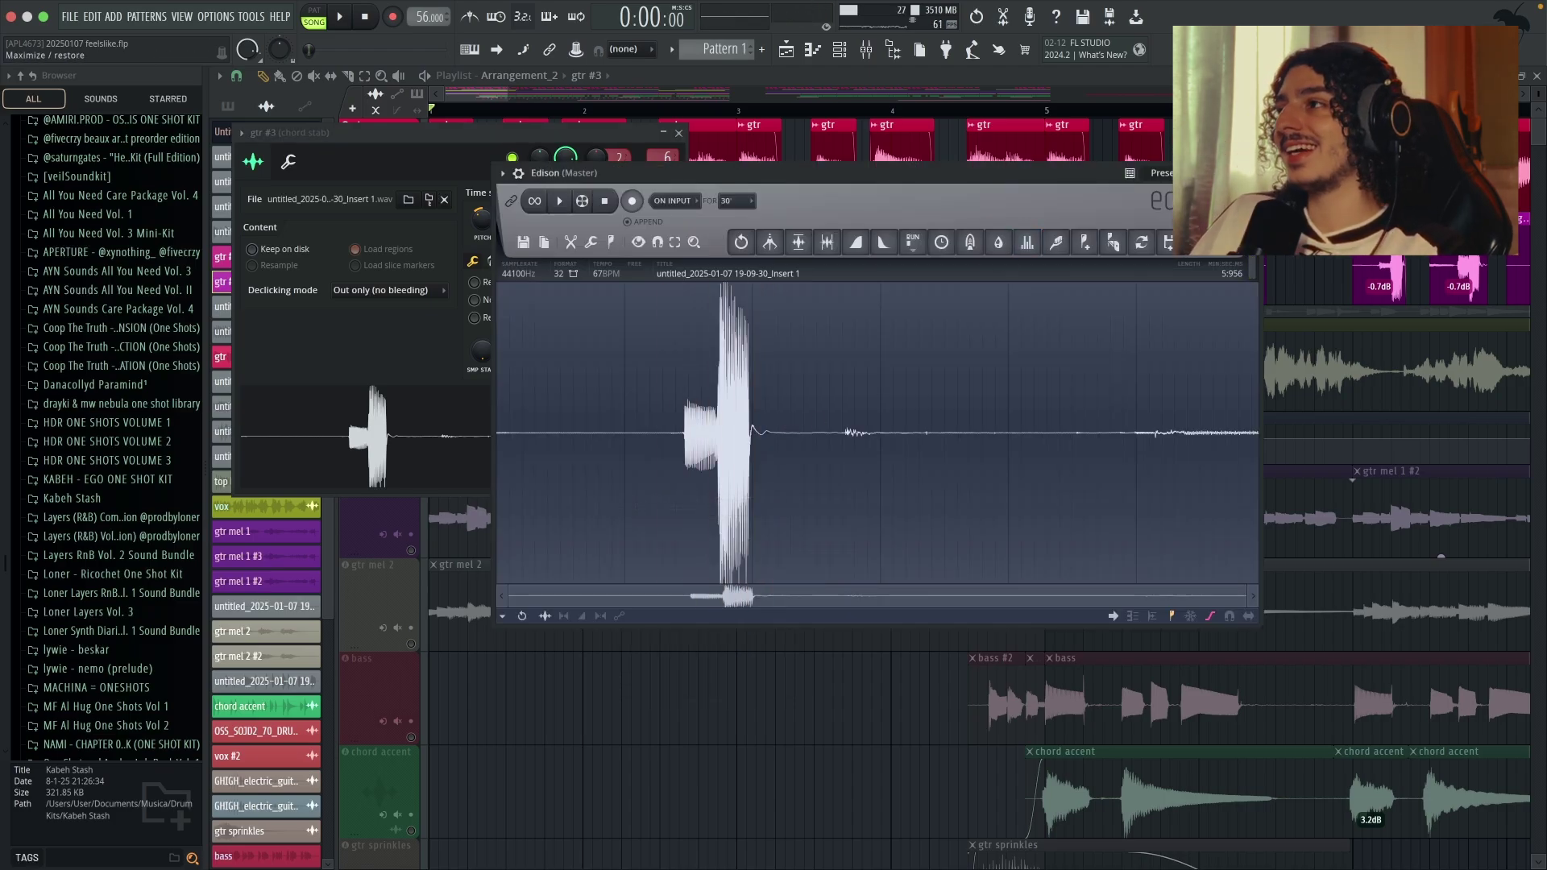
pyautogui.press('Escape')
pyautogui.click(678, 132)
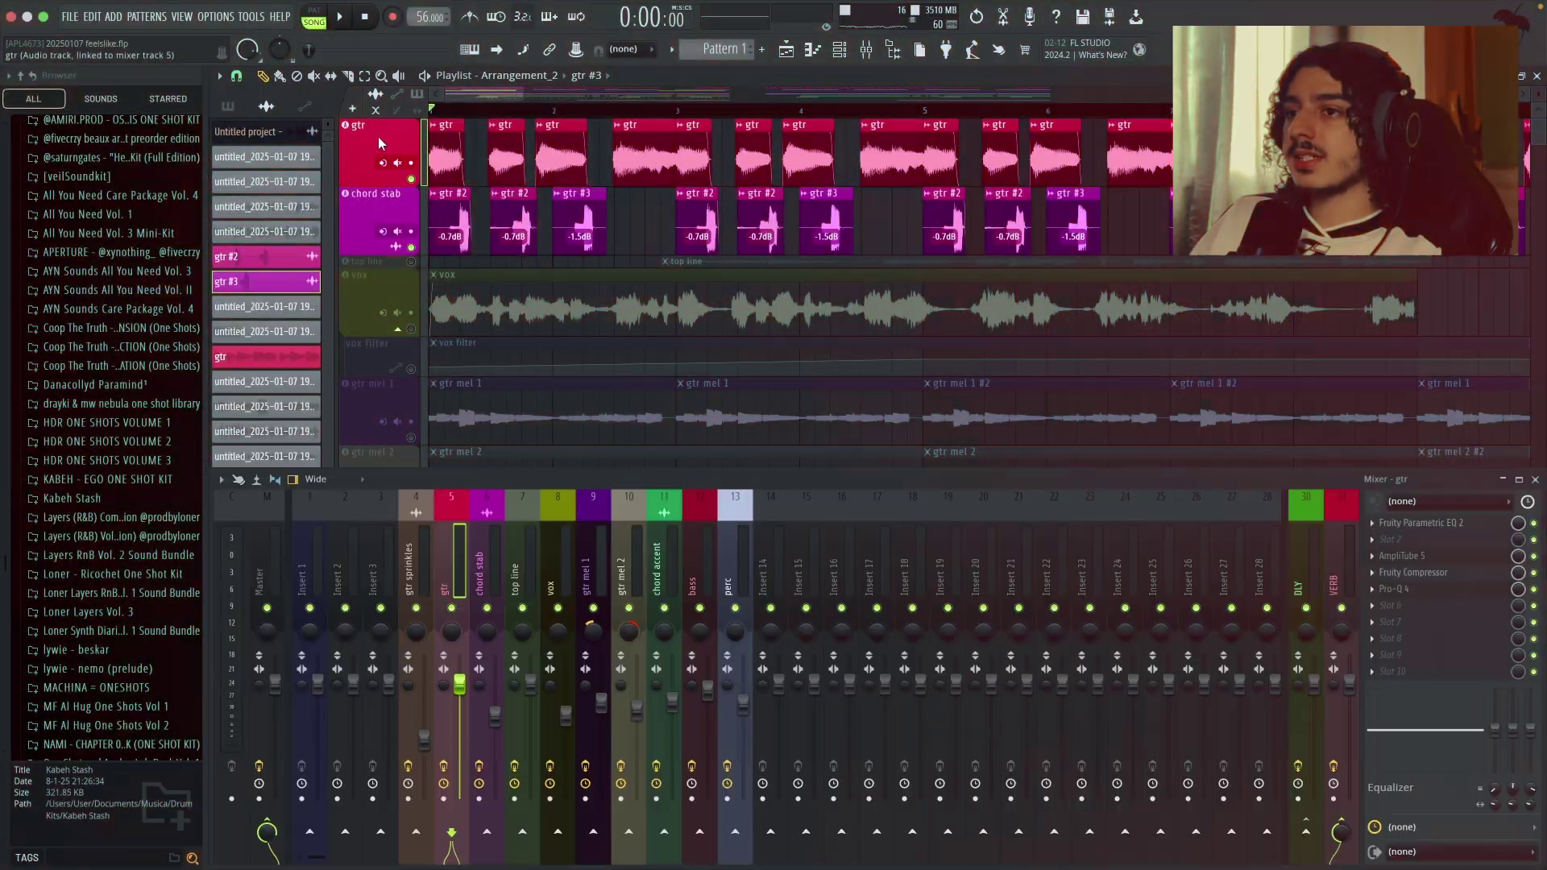
# - Review the effects on the gtr mixer track: Fruity Parametric EQ 2, AmpliTube 5 with its preset list, and Fruity Compressor
pyautogui.click(1447, 526)
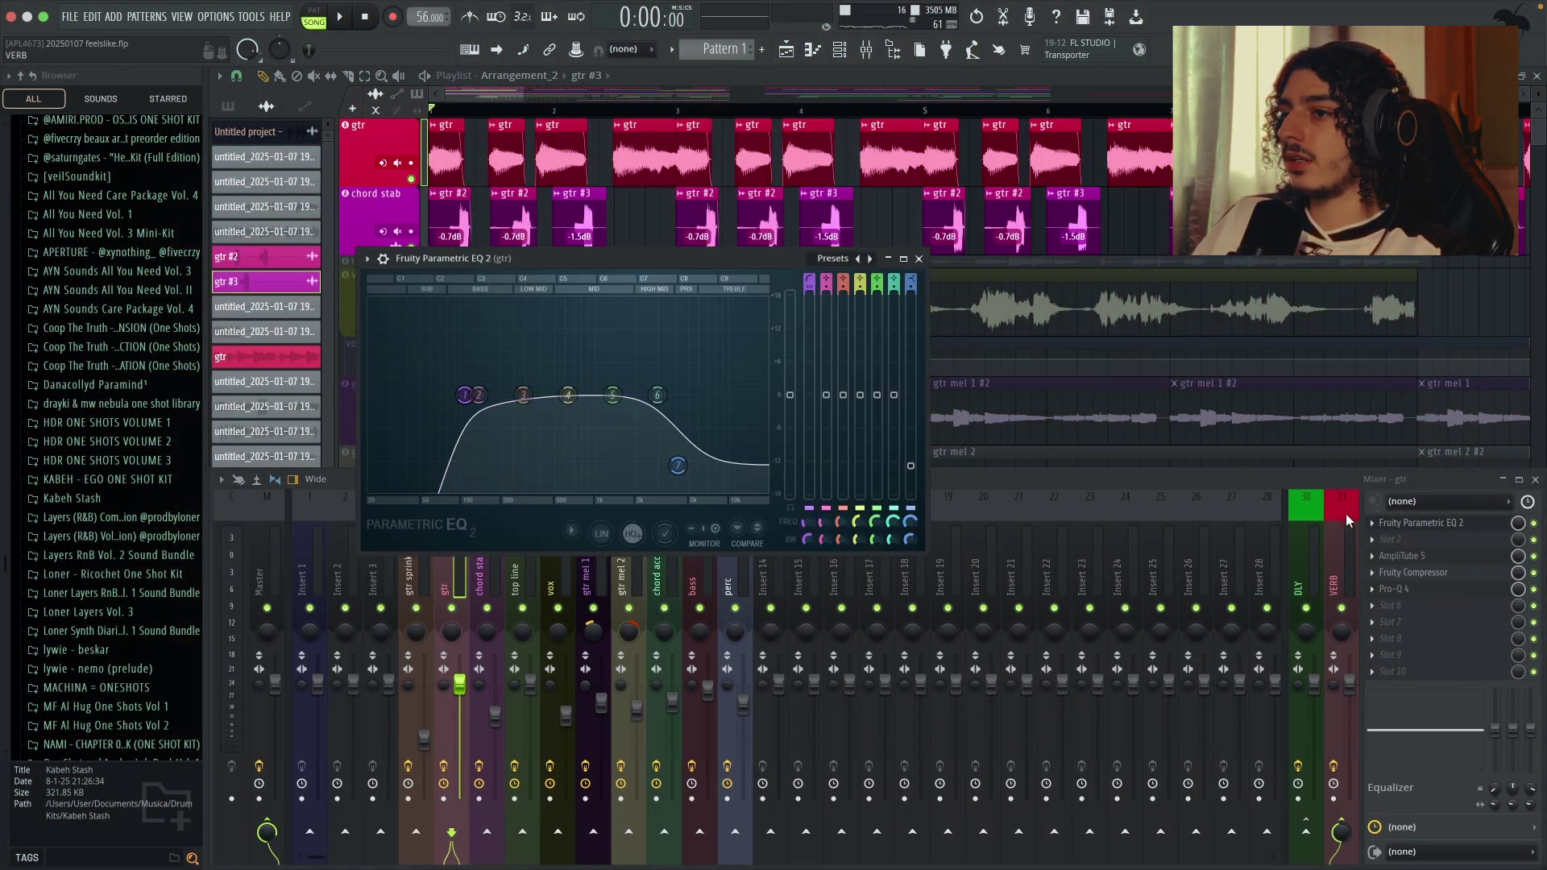
pyautogui.moveTo(674, 262); pyautogui.dragTo(601, 222)
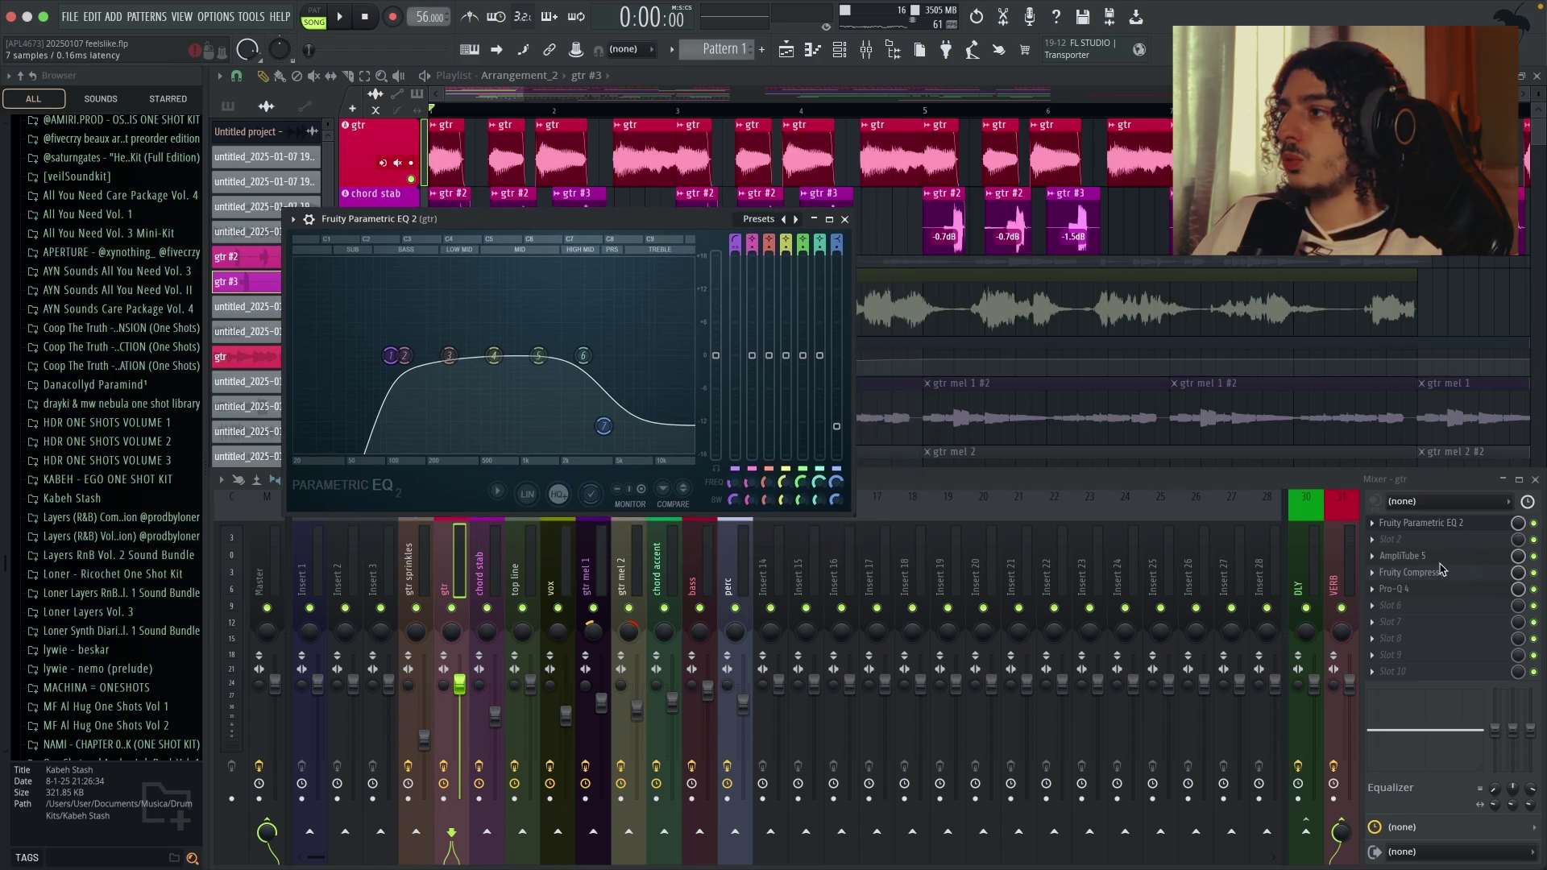
pyautogui.click(1418, 555)
pyautogui.click(403, 161)
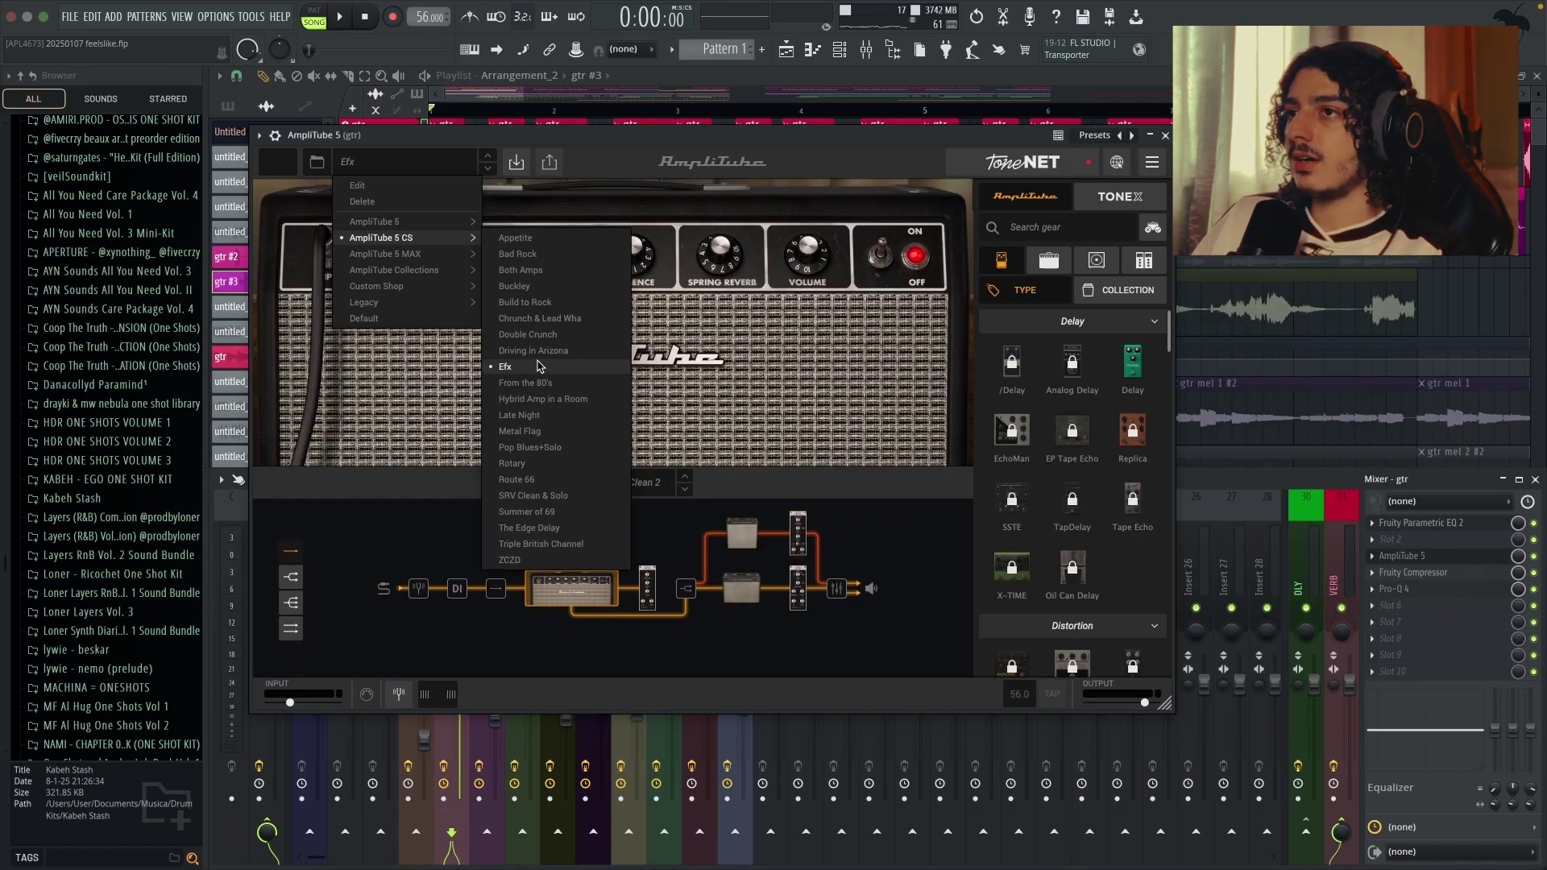
pyautogui.click(665, 161)
pyautogui.click(1419, 576)
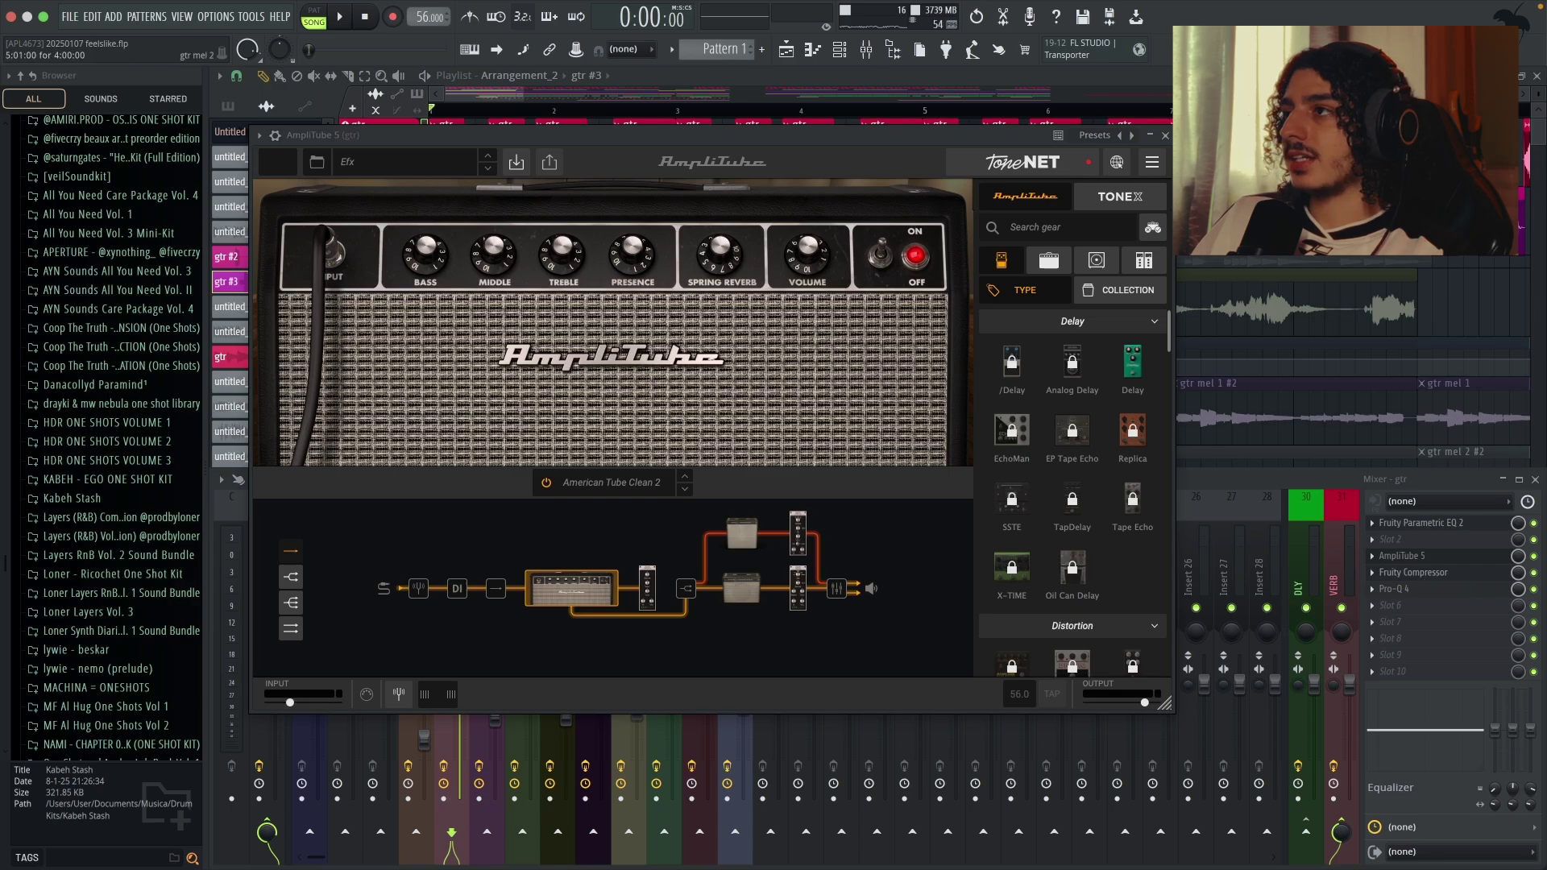
pyautogui.click(1165, 137)
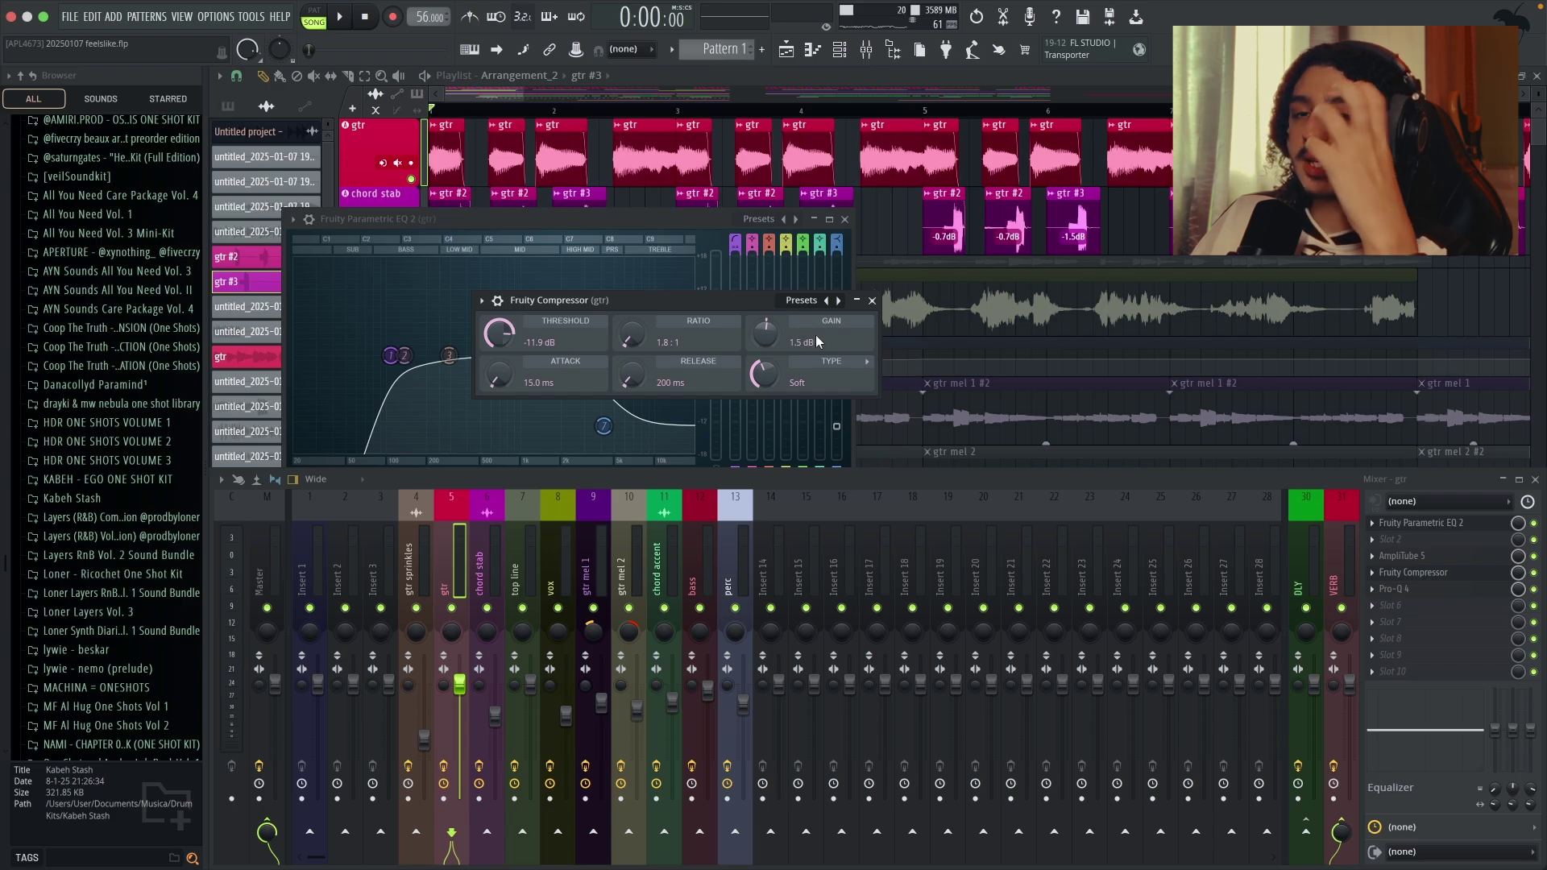
pyautogui.click(872, 301)
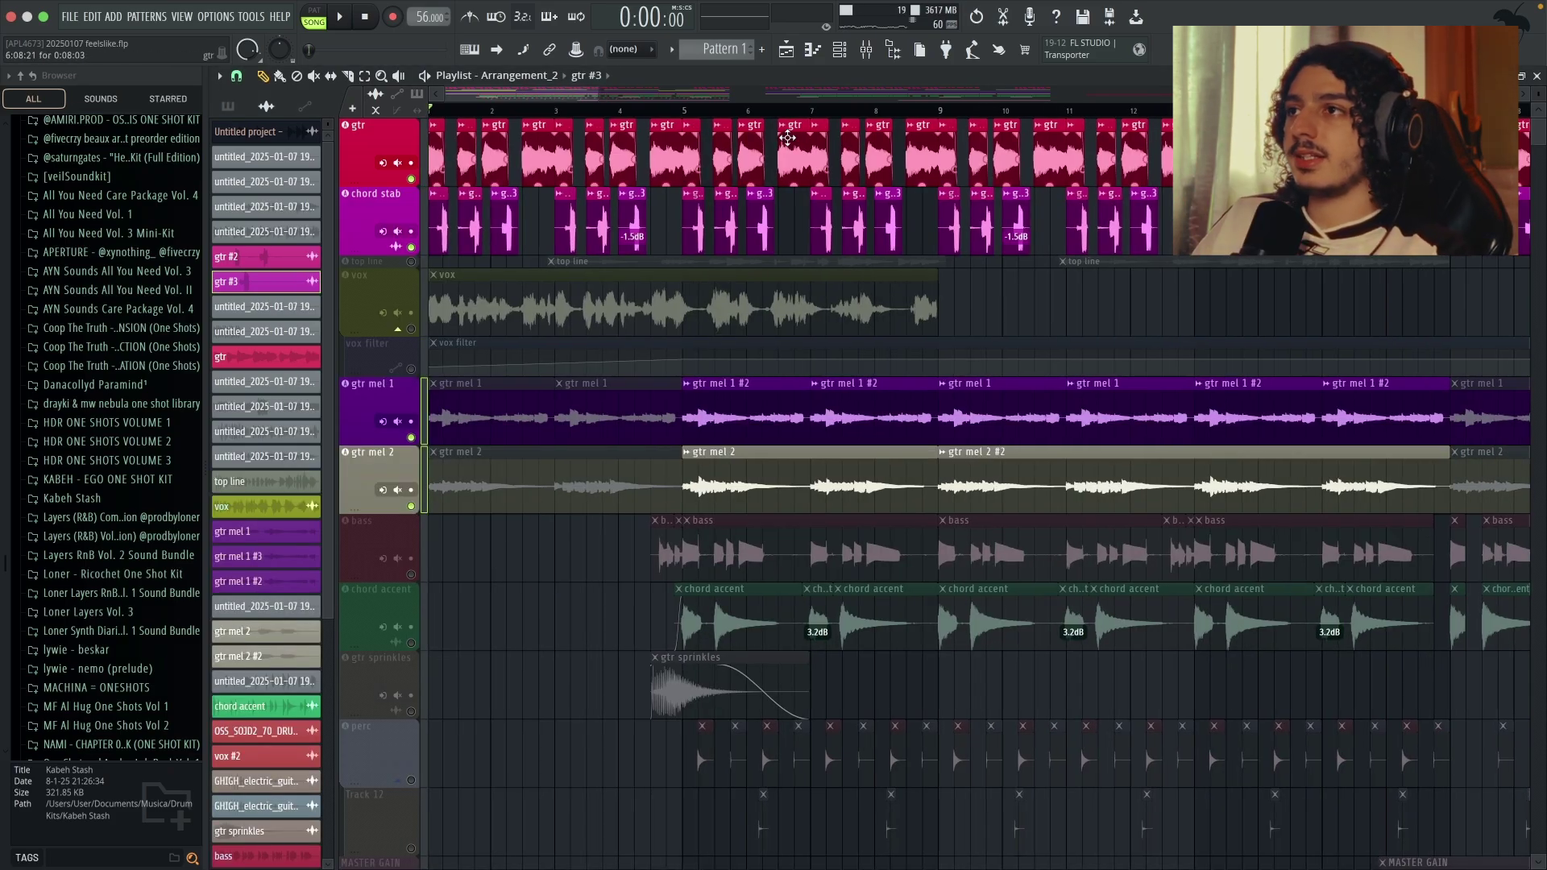
# - Play the arrangement from bar 5 with the gtr, chord stab, gtr mel 1 and gtr mel 2 tracks active
pyautogui.click(677, 106)
pyautogui.scroll(3, 676, 106)
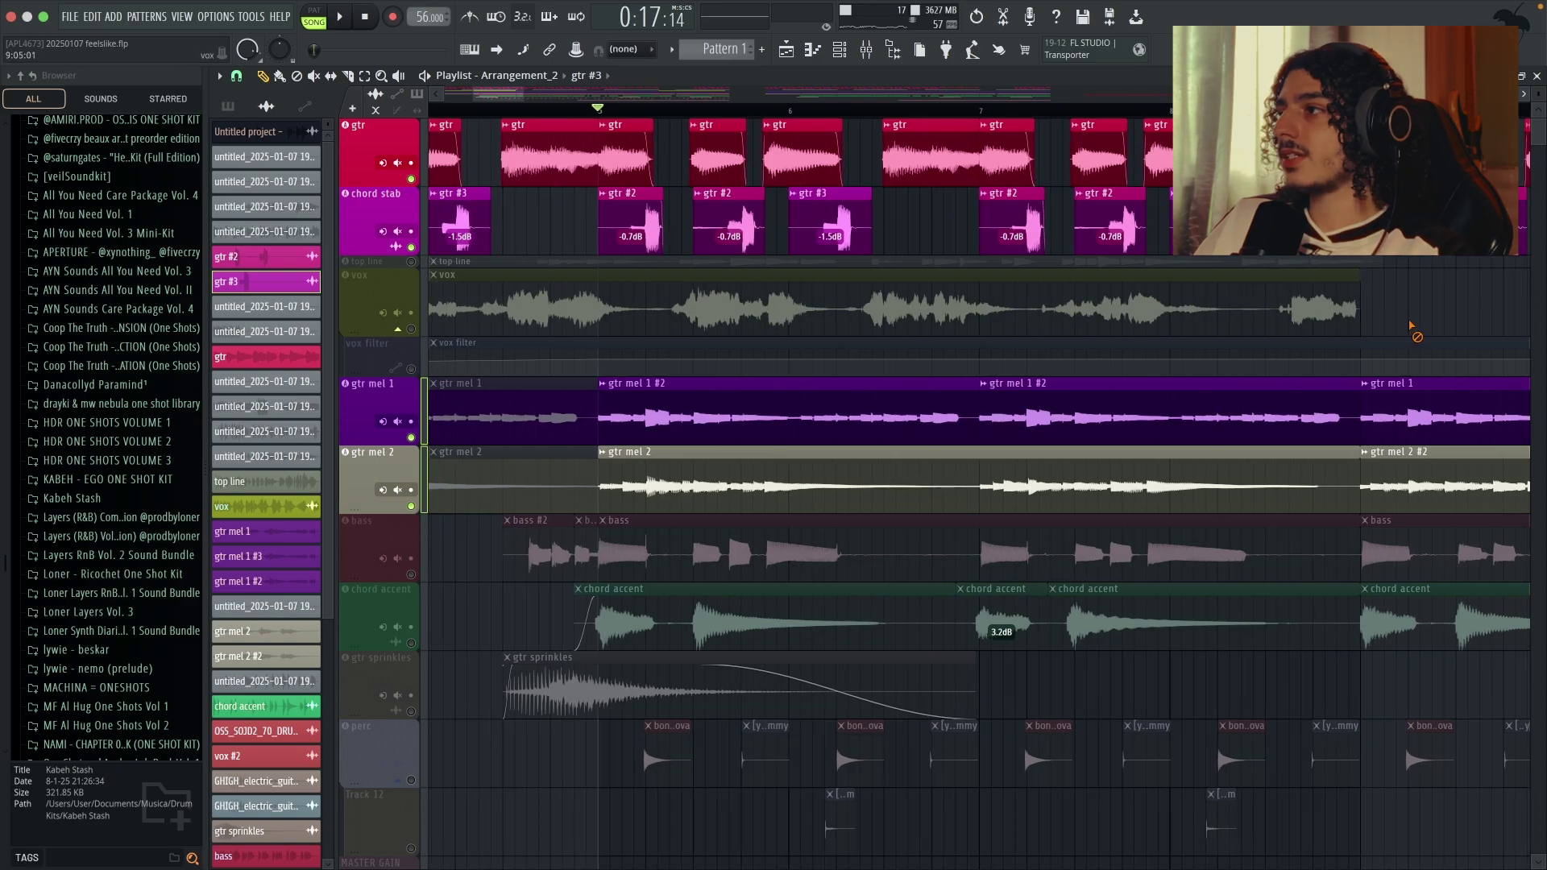
pyautogui.press('space')
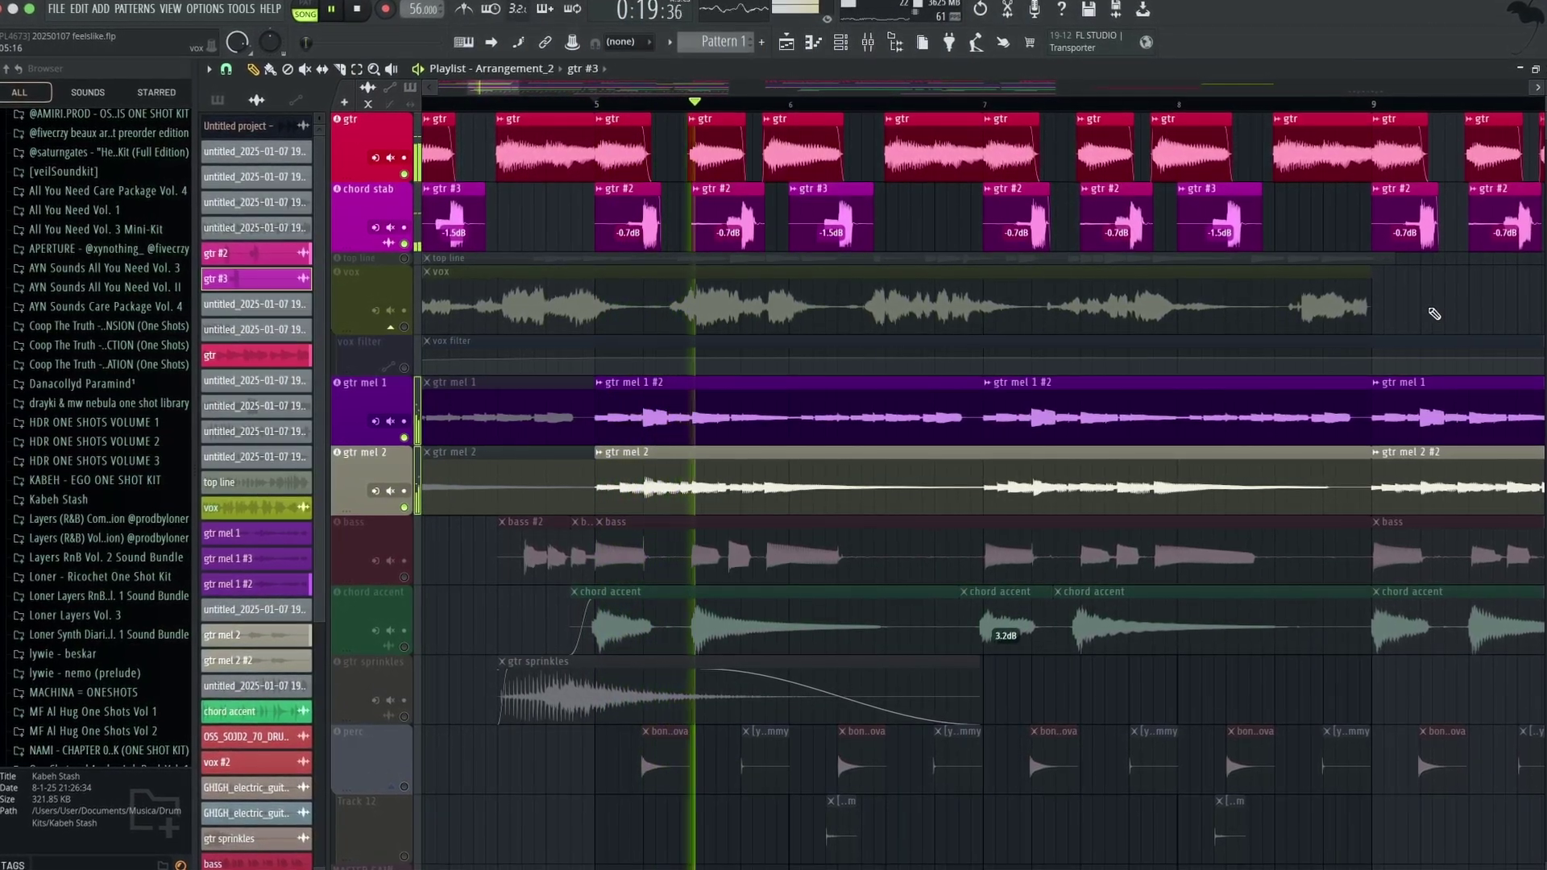
pyautogui.scroll(-3, 1469, 318)
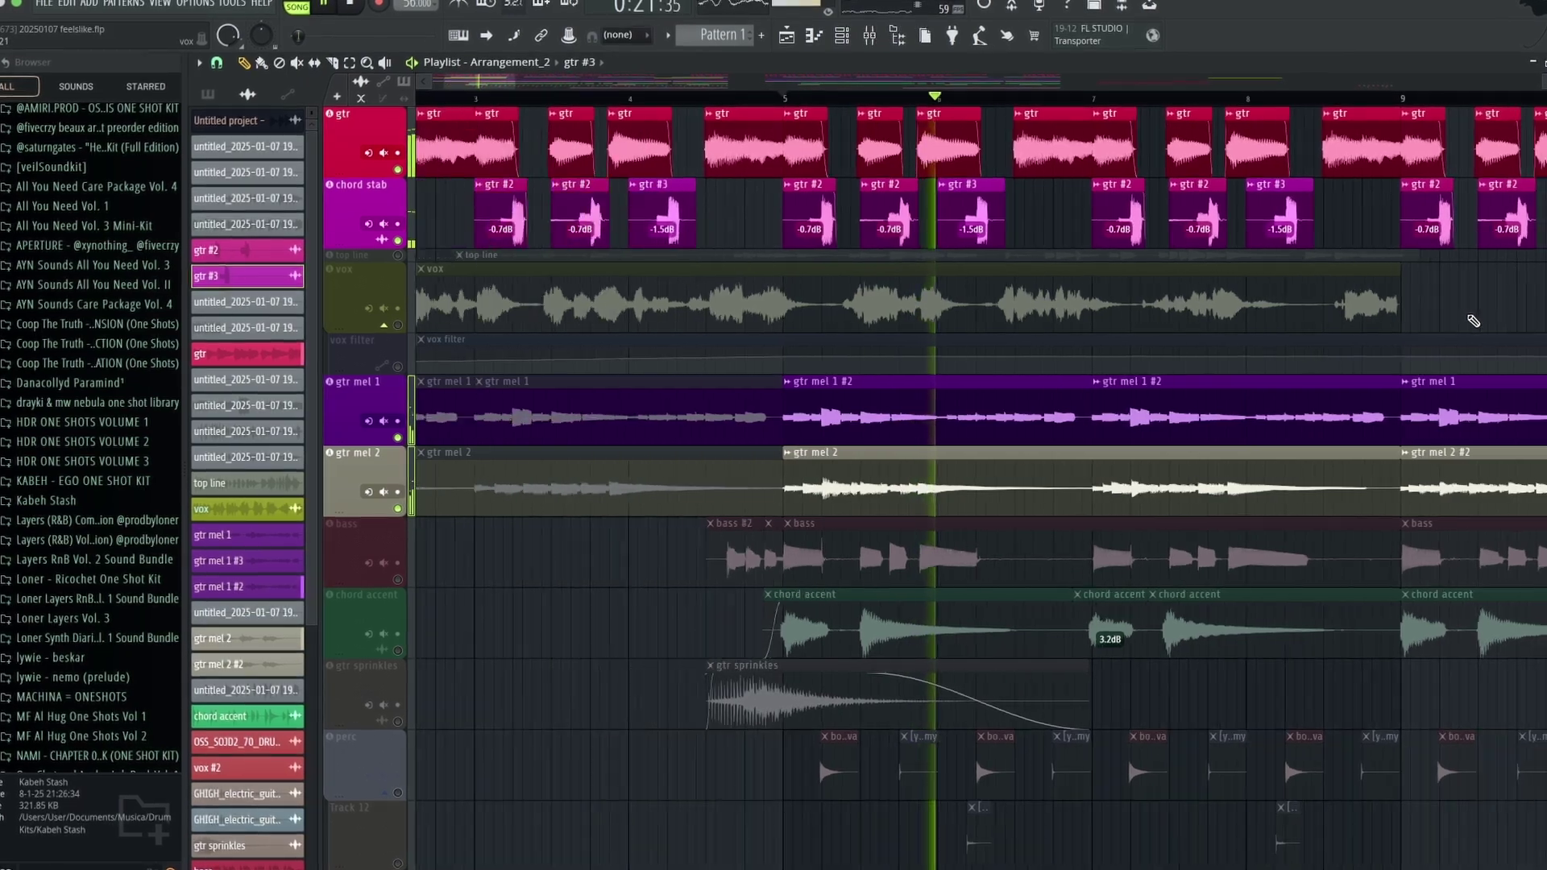
pyautogui.scroll(1, 1486, 333)
pyautogui.scroll(2, 1487, 324)
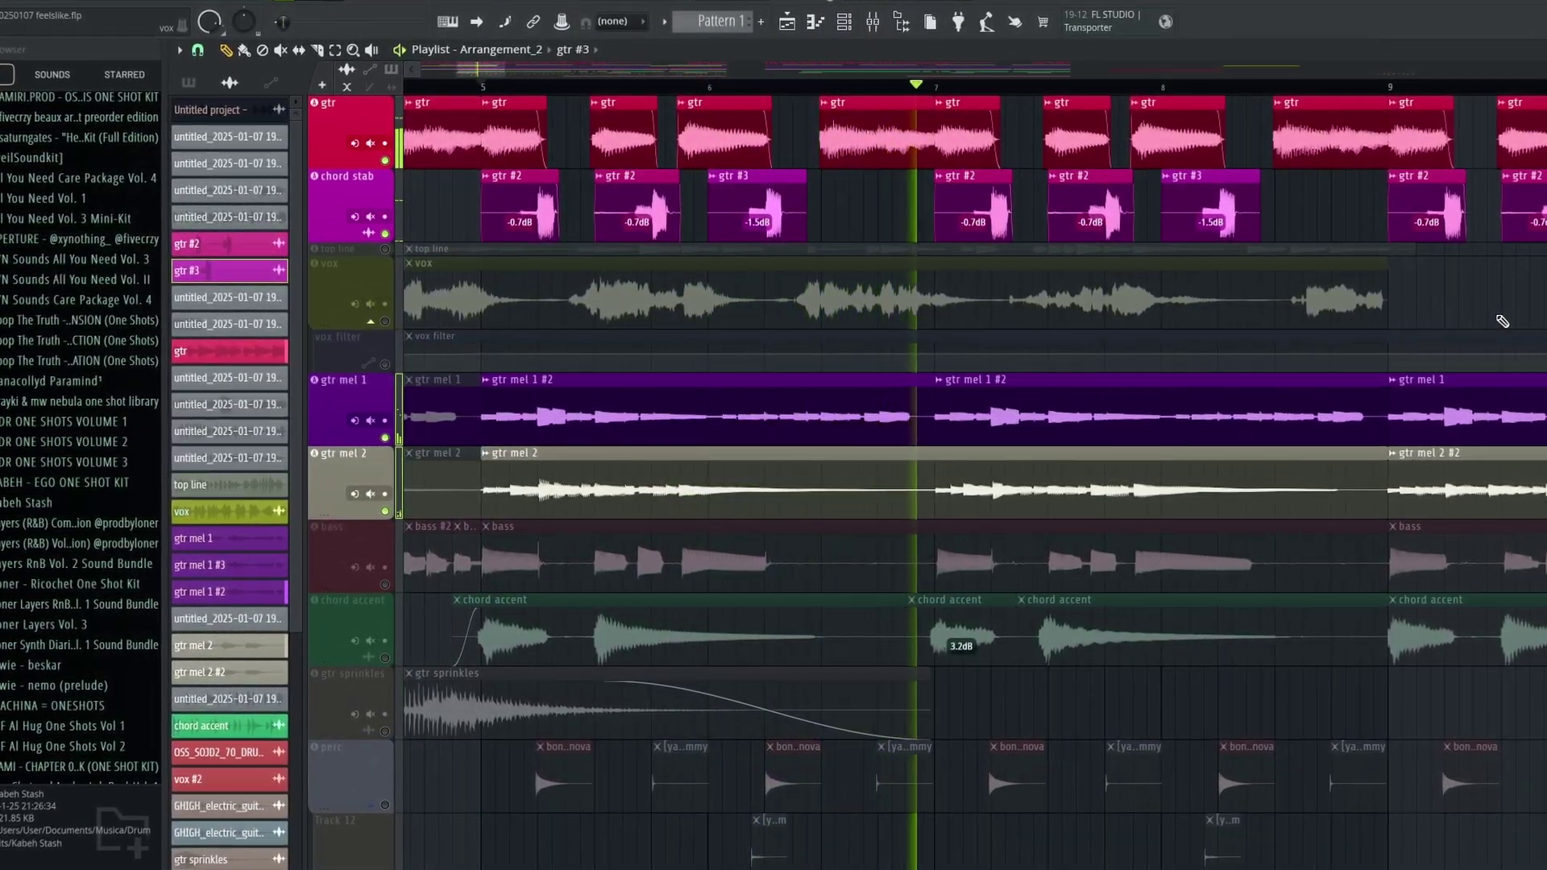
pyautogui.scroll(-1, 1511, 320)
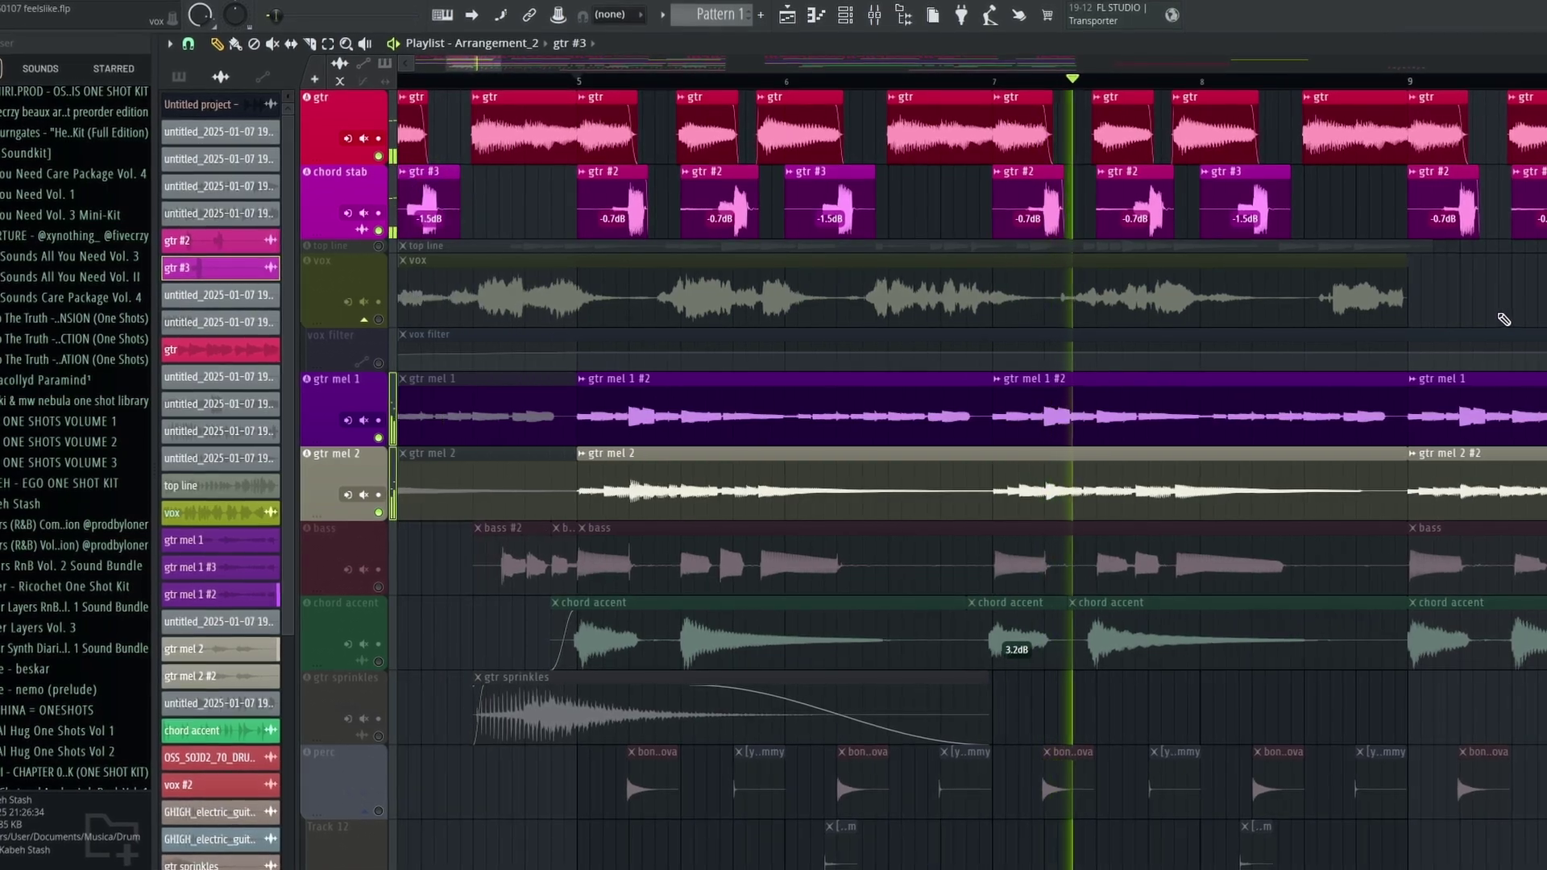
# - Leave only the gtr mel 1 and gtr mel 2 tracks active and play them together from bar 5
pyautogui.rightClick(374, 437)
pyautogui.click(374, 513)
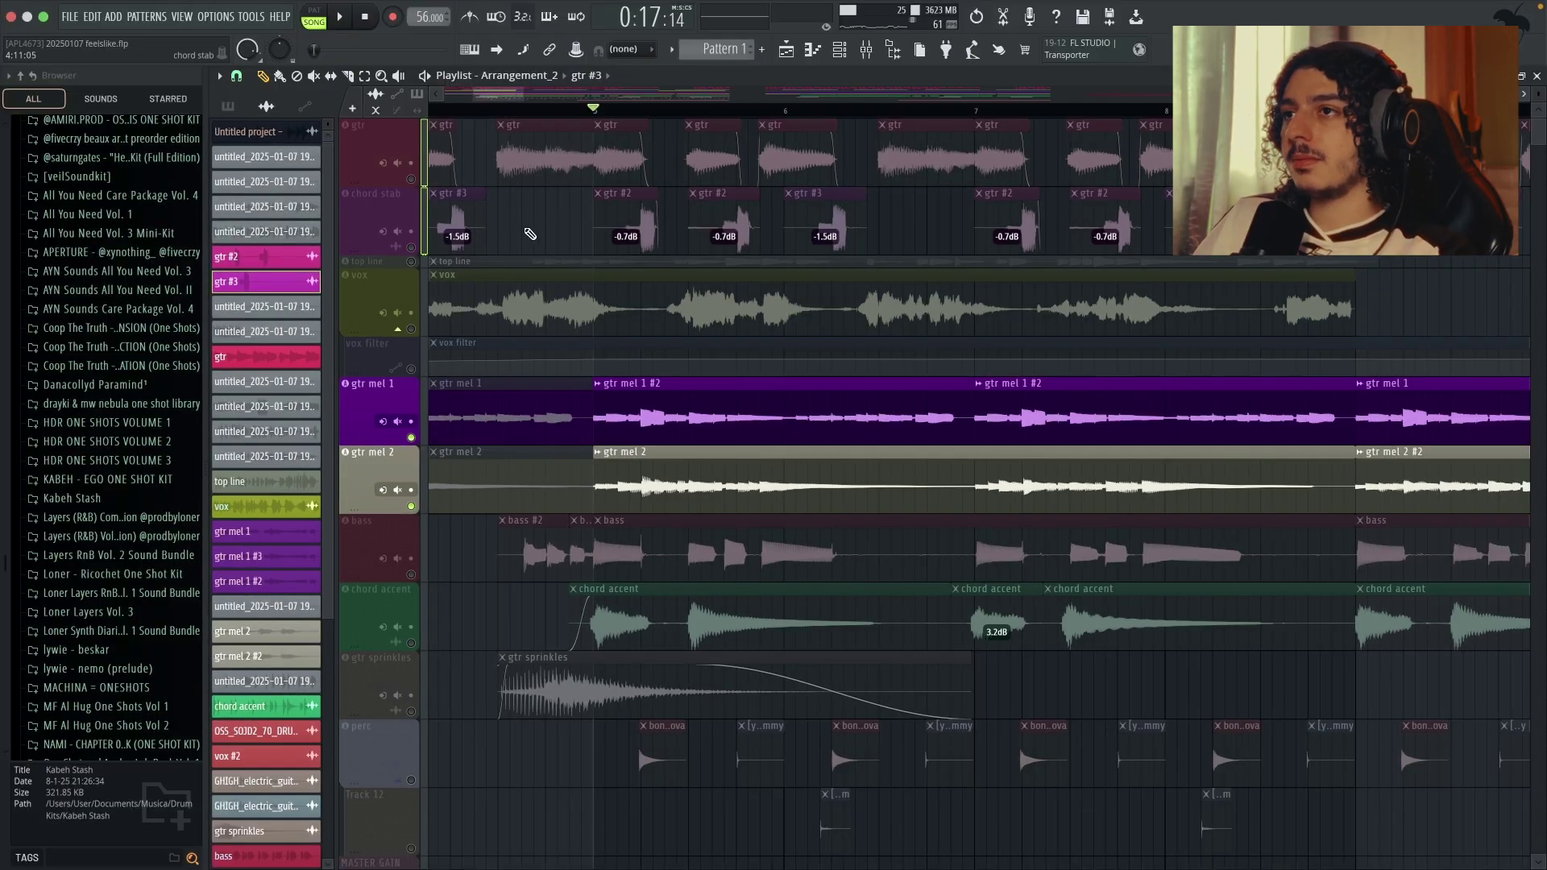
pyautogui.press('space')
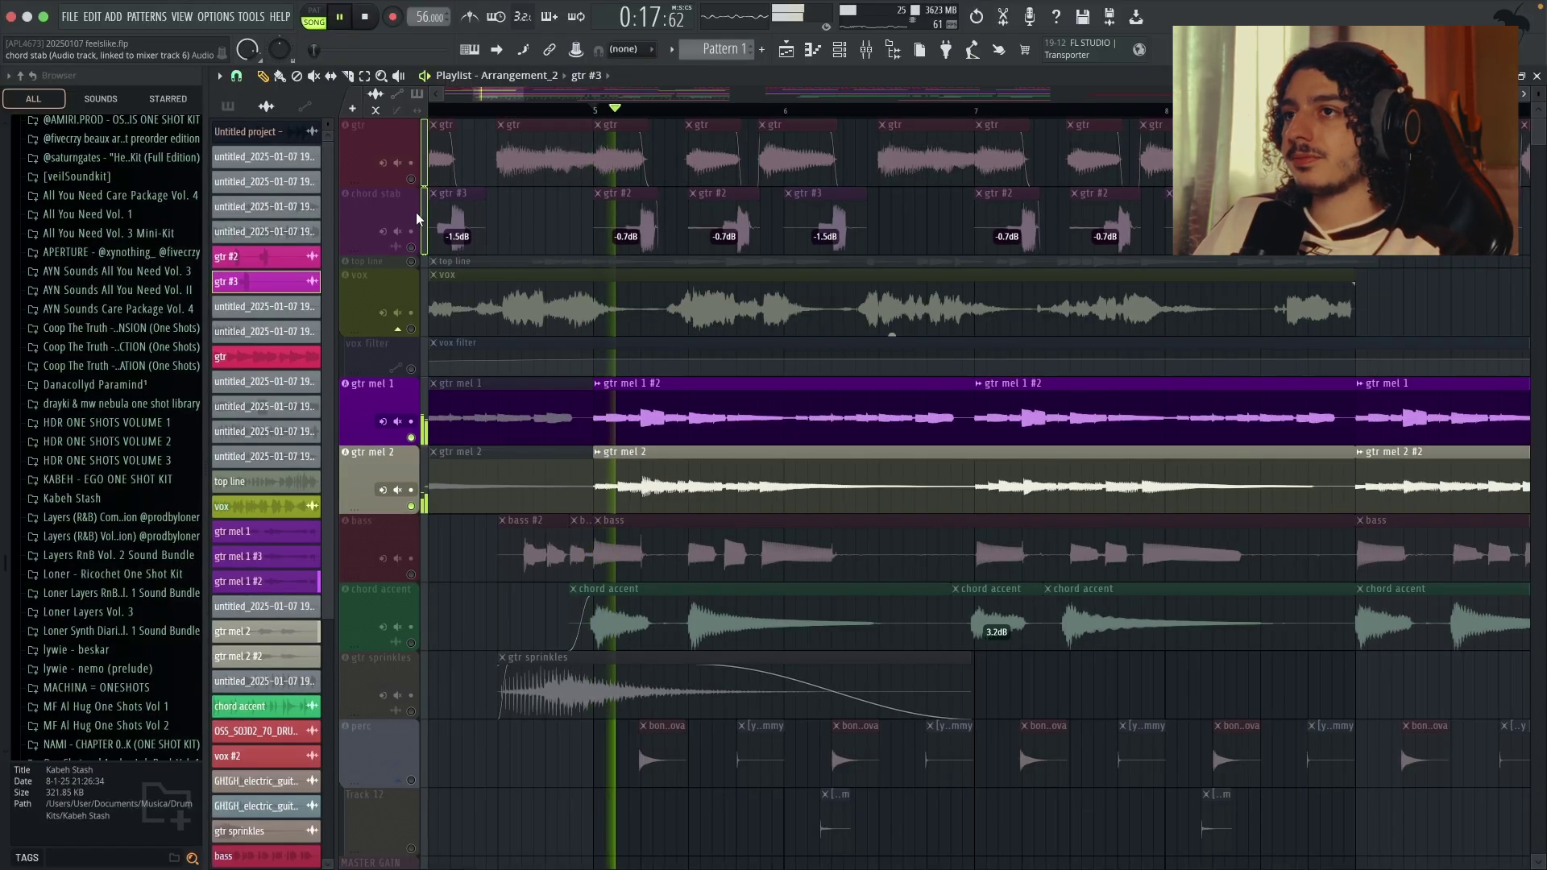
pyautogui.press('space')
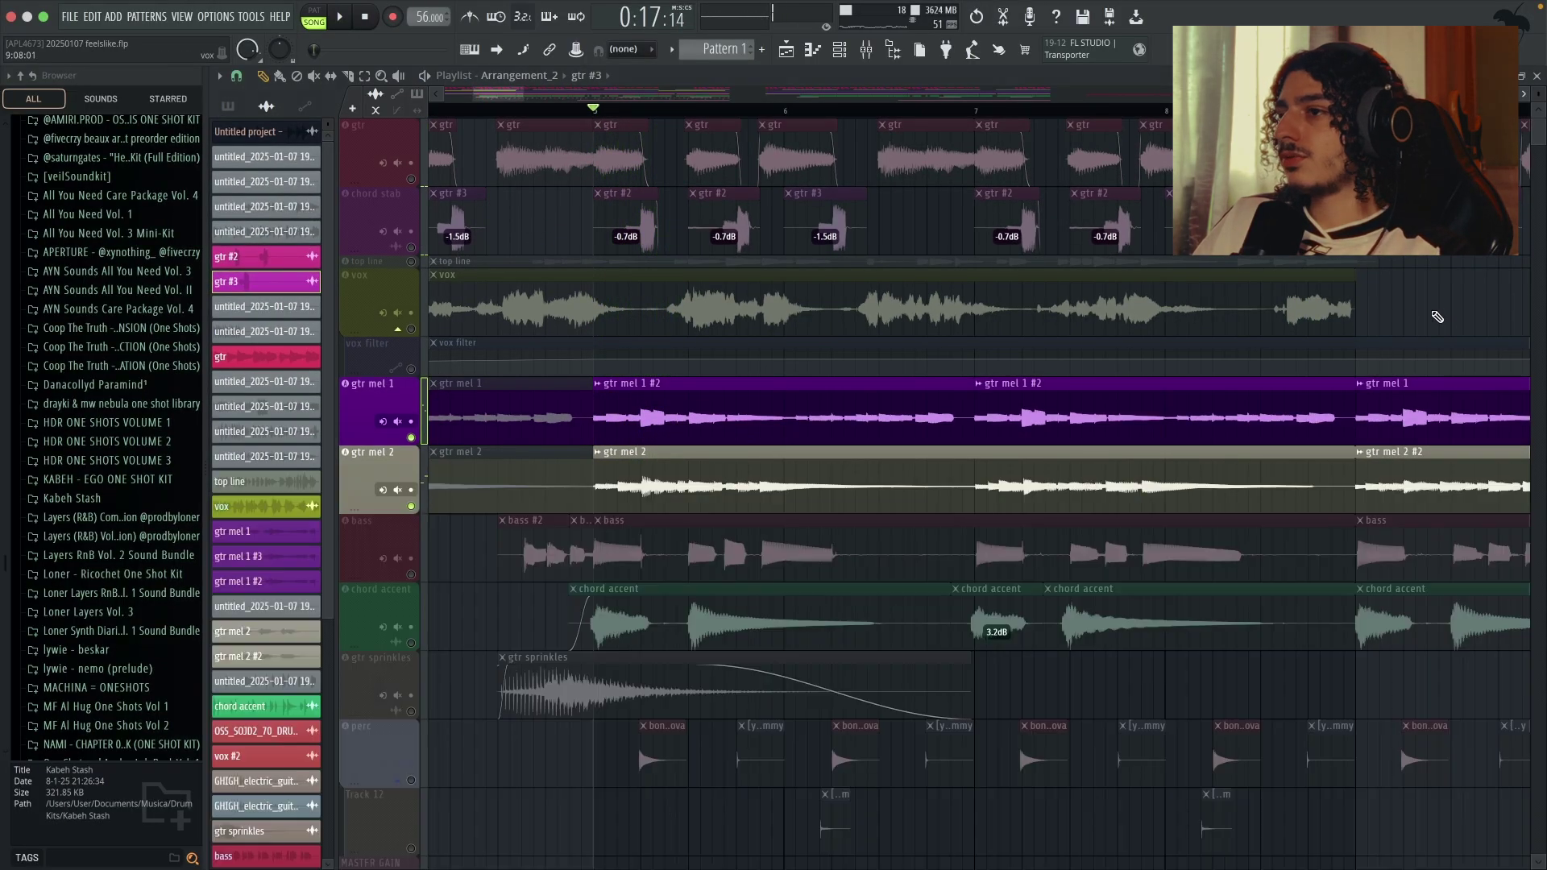
# - Solo the gtr mel 1 track and play it from bar 5
pyautogui.rightClick(413, 439)
pyautogui.rightClick(411, 438)
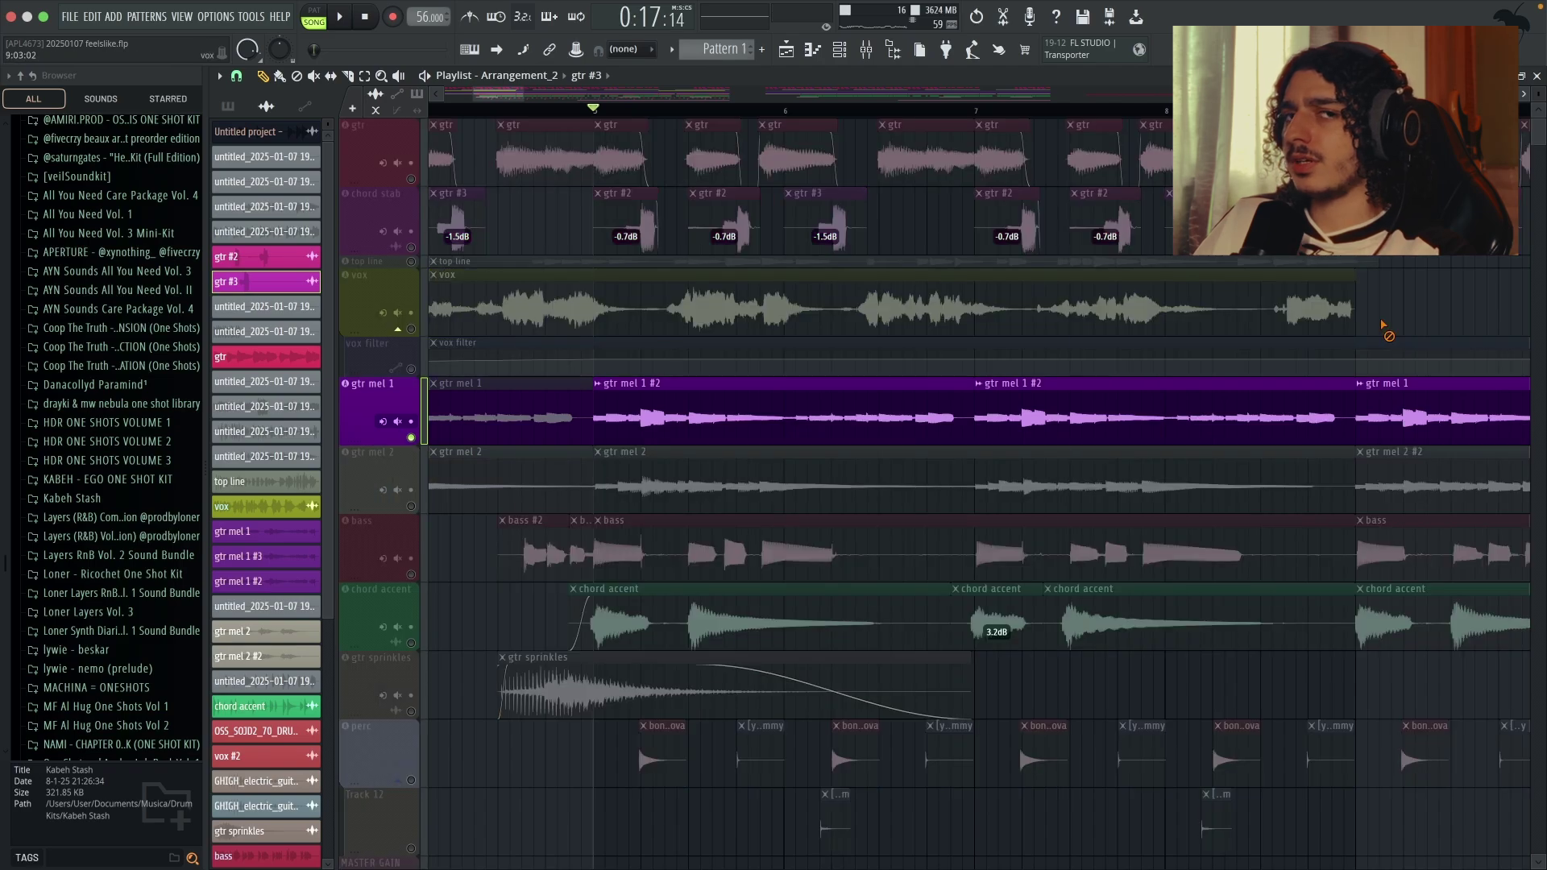
pyautogui.press('space')
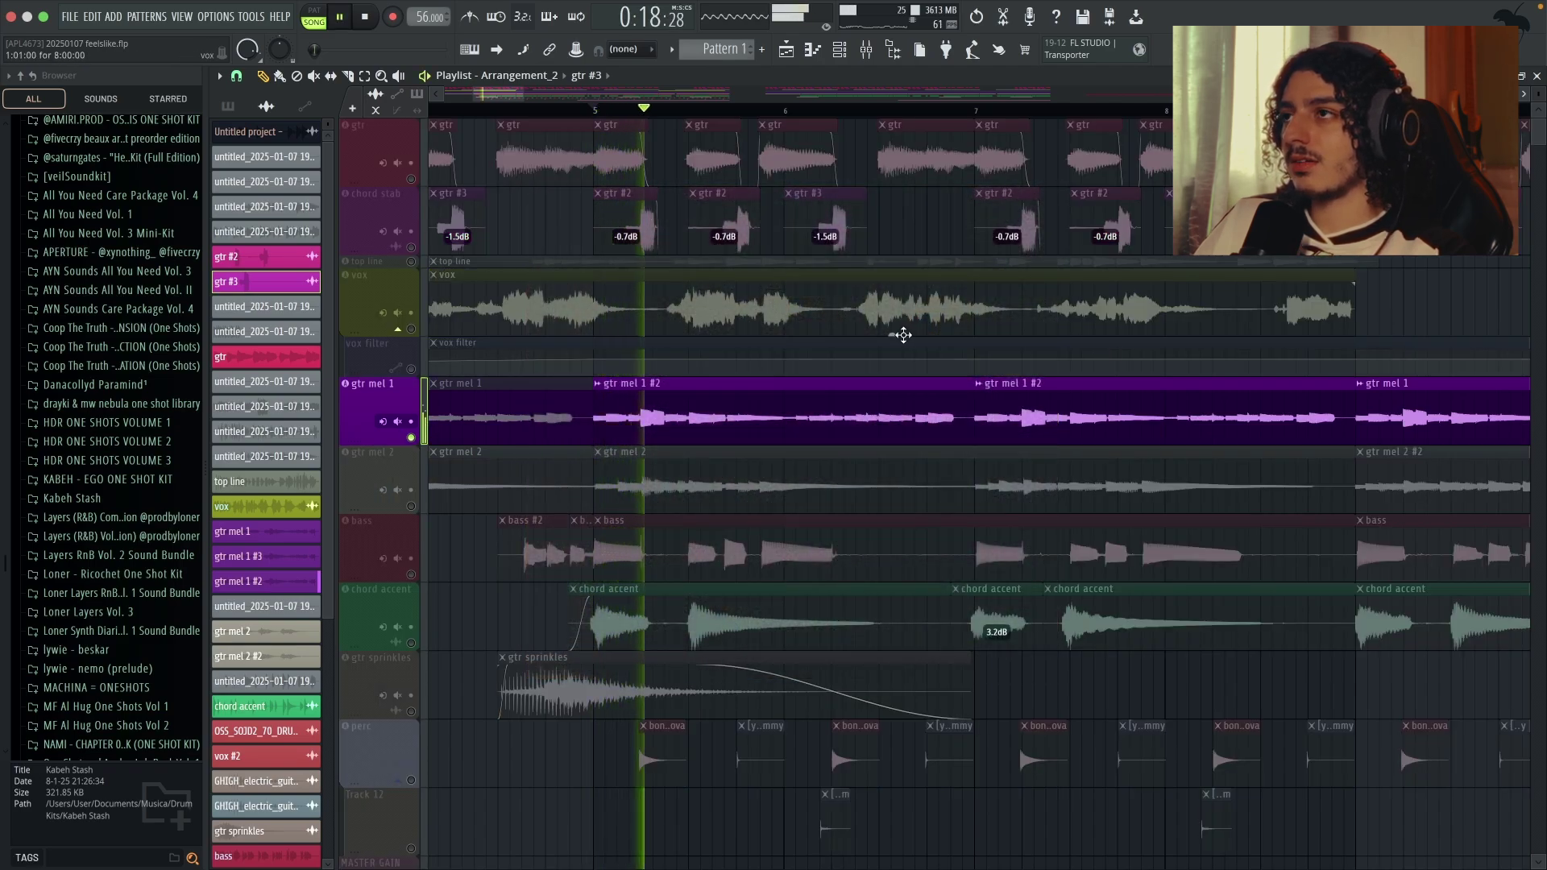
# - Inspect the Fruity Compressor settings on the gtr mel 1 mixer track
pyautogui.click(867, 52)
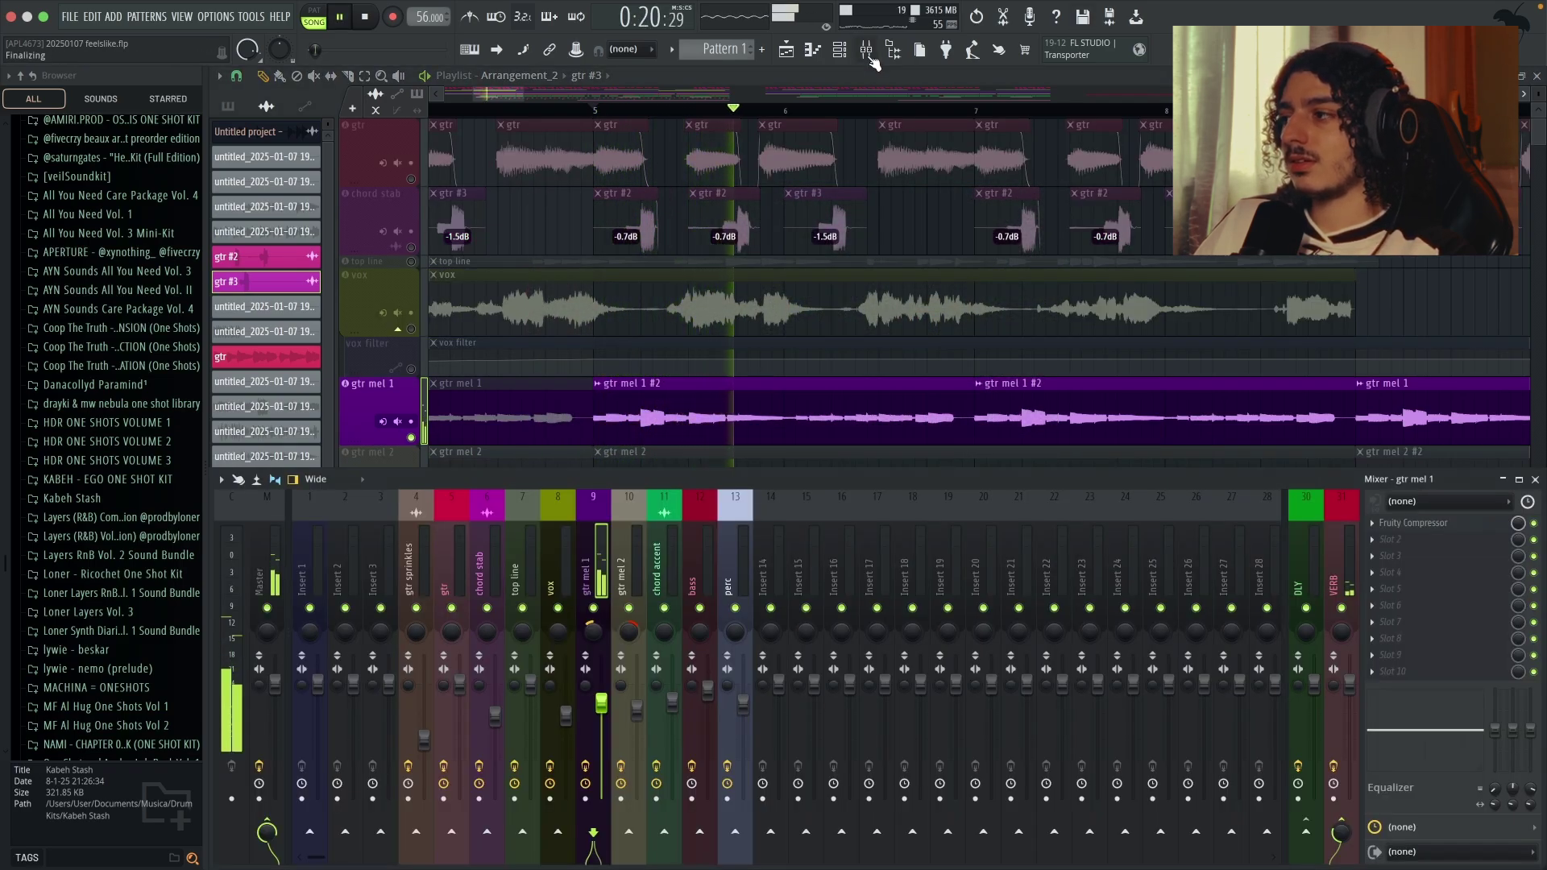
pyautogui.press('F9')
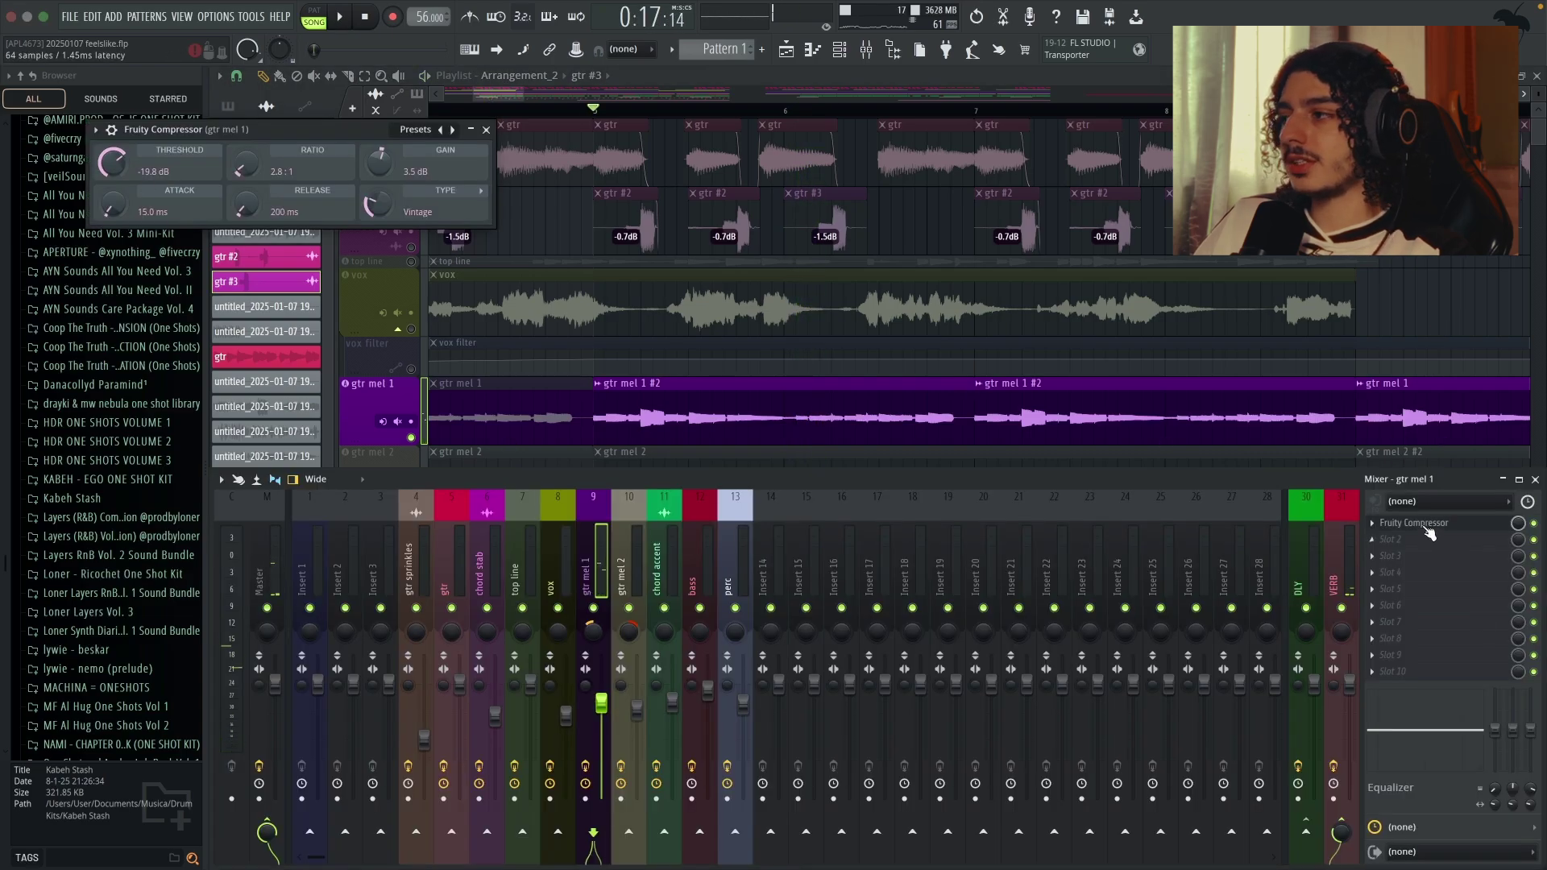
pyautogui.click(1426, 525)
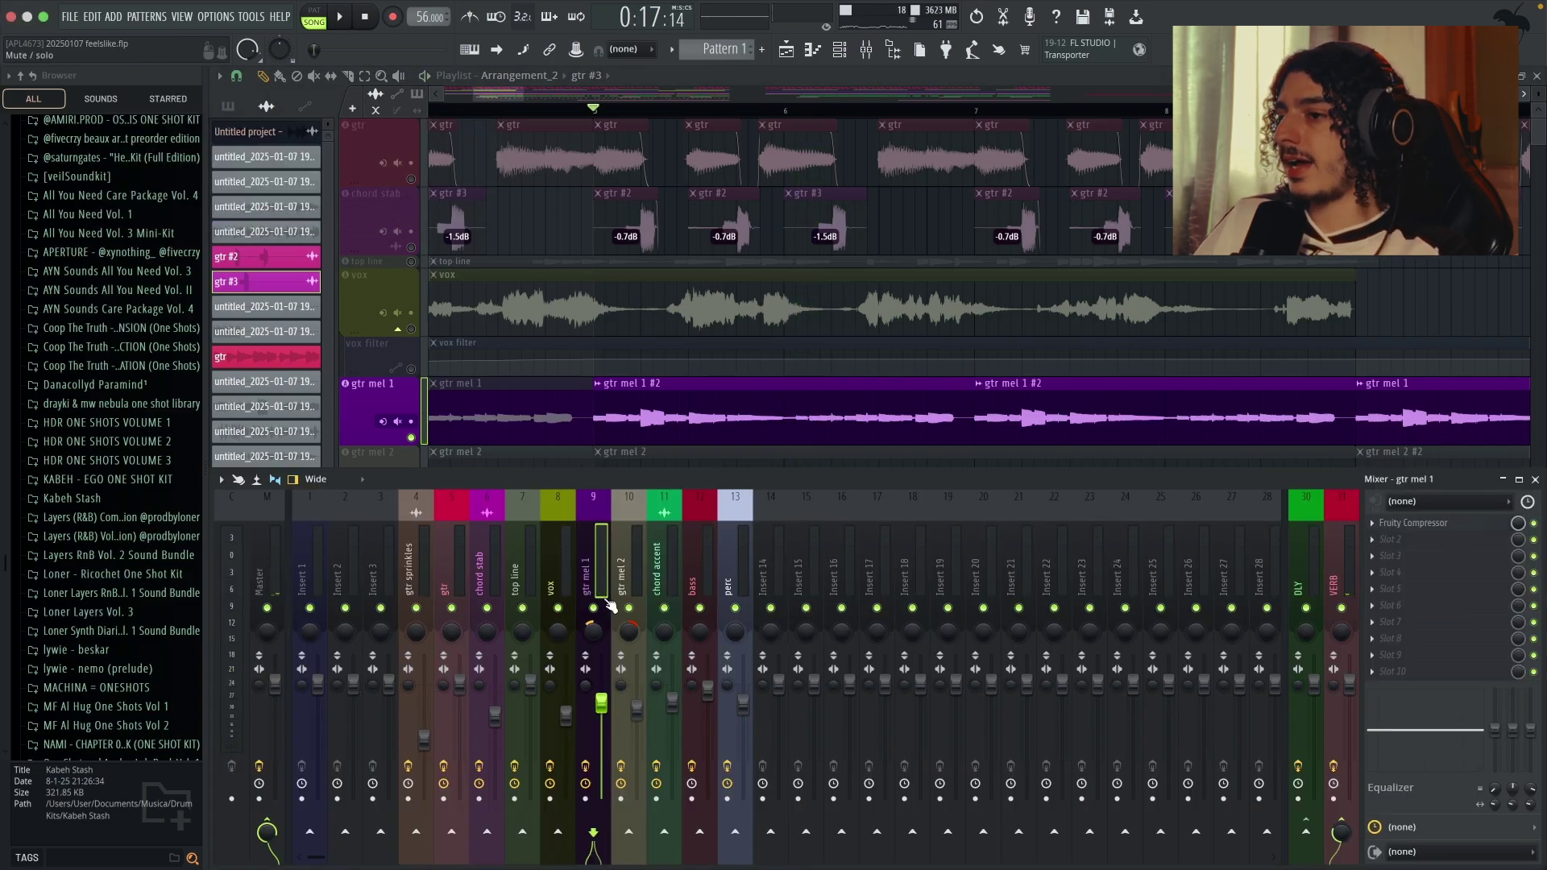
pyautogui.press('F9')
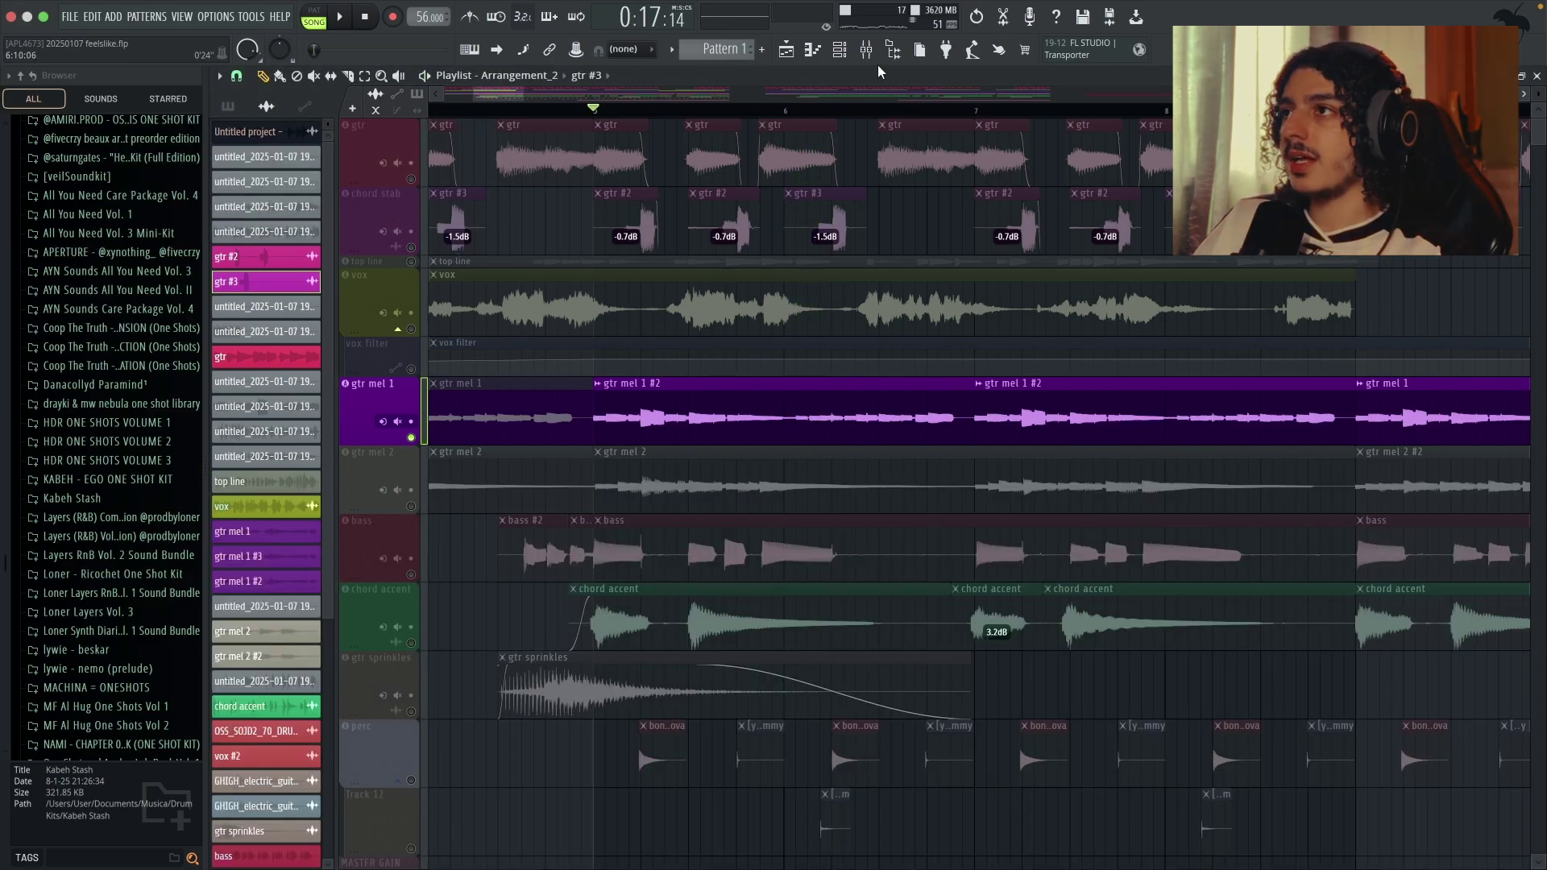
pyautogui.press('F9')
pyautogui.click(1535, 479)
# - Play the gtr mel 2 track in solo and open the Fruity Compressor on its mixer track
pyautogui.rightClick(411, 506)
pyautogui.press('space')
pyautogui.press('F9')
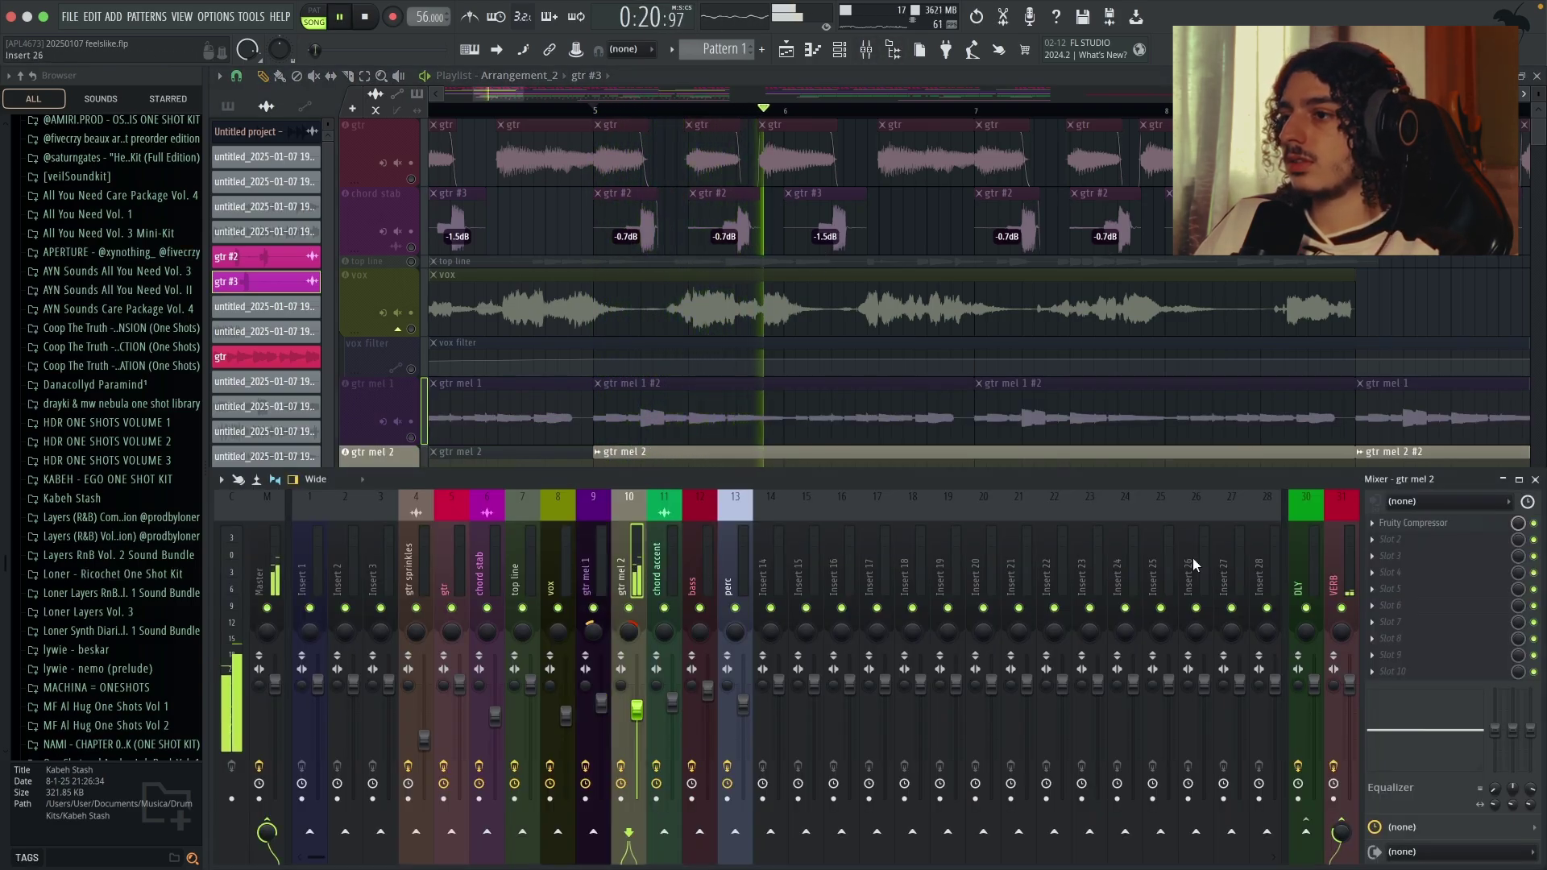
pyautogui.click(1413, 523)
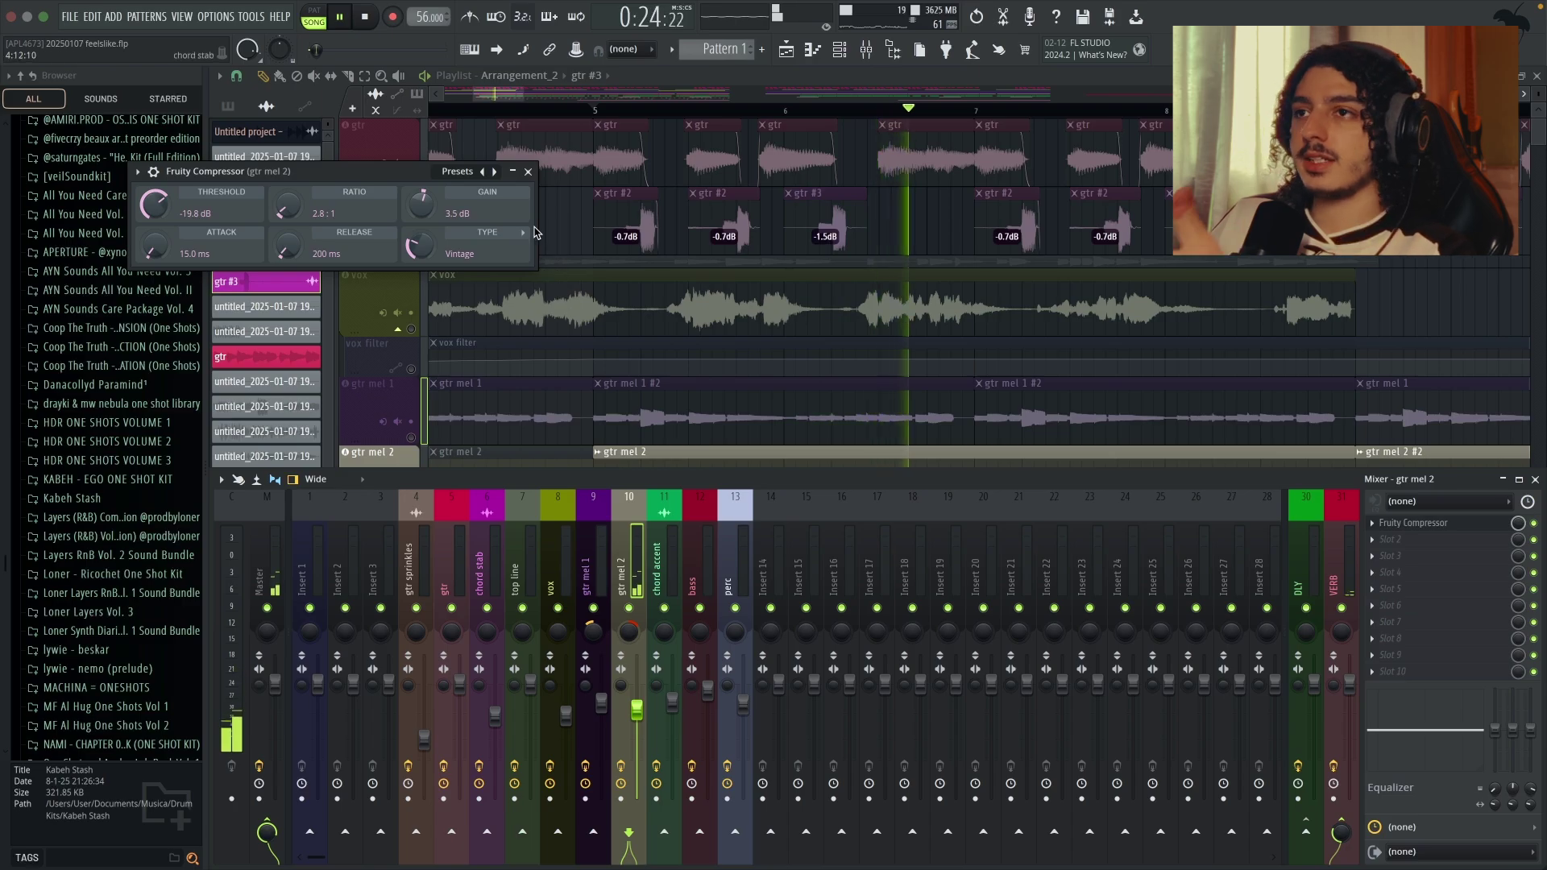
# - Close the Fruity Compressor and the mixer, reactivate the gtr mel 1 track and play it together with gtr mel 2
pyautogui.click(512, 171)
pyautogui.click(512, 171)
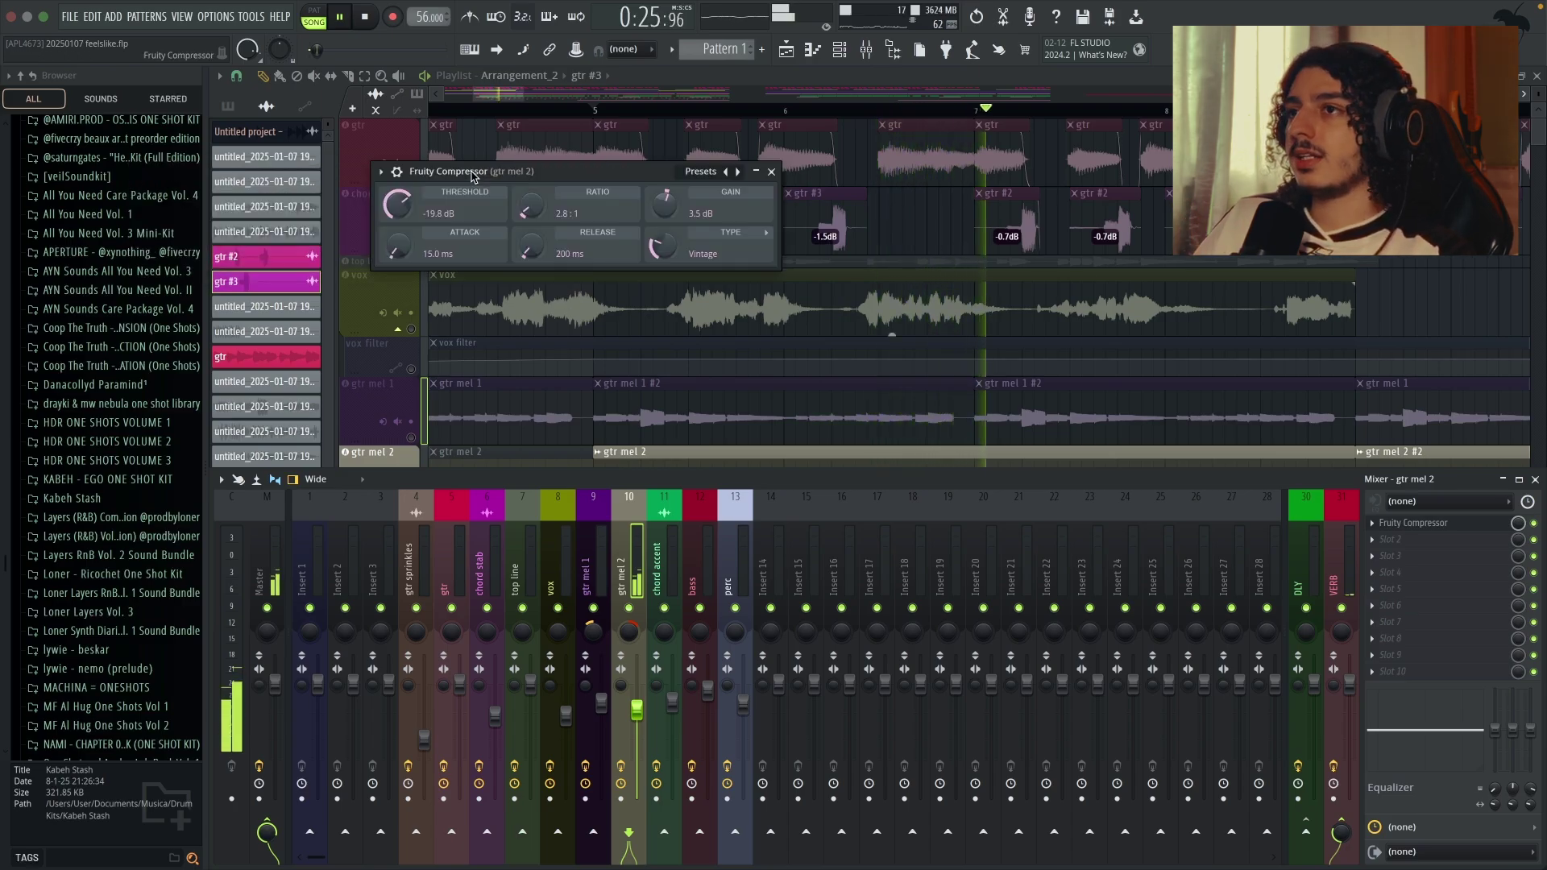
pyautogui.click(774, 171)
pyautogui.press('space')
pyautogui.press('F9')
pyautogui.click(411, 438)
pyautogui.press('space')
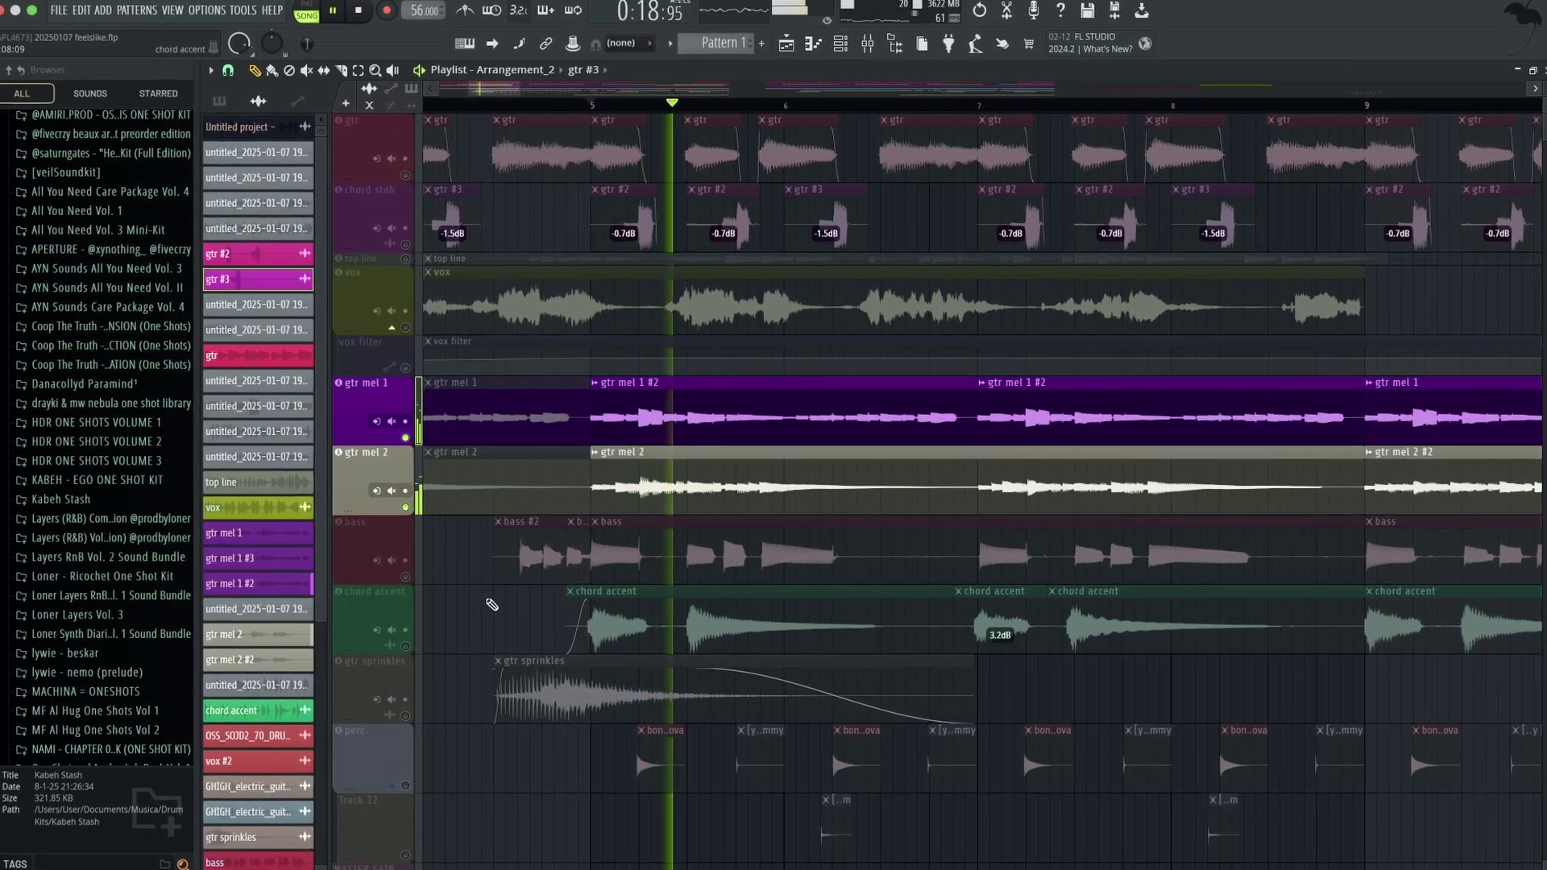
# - Inspect the pitch shift of the gtr mel 1 #2 audio clip, close its settings and play the guitar melodies
pyautogui.doubleClick(734, 419)
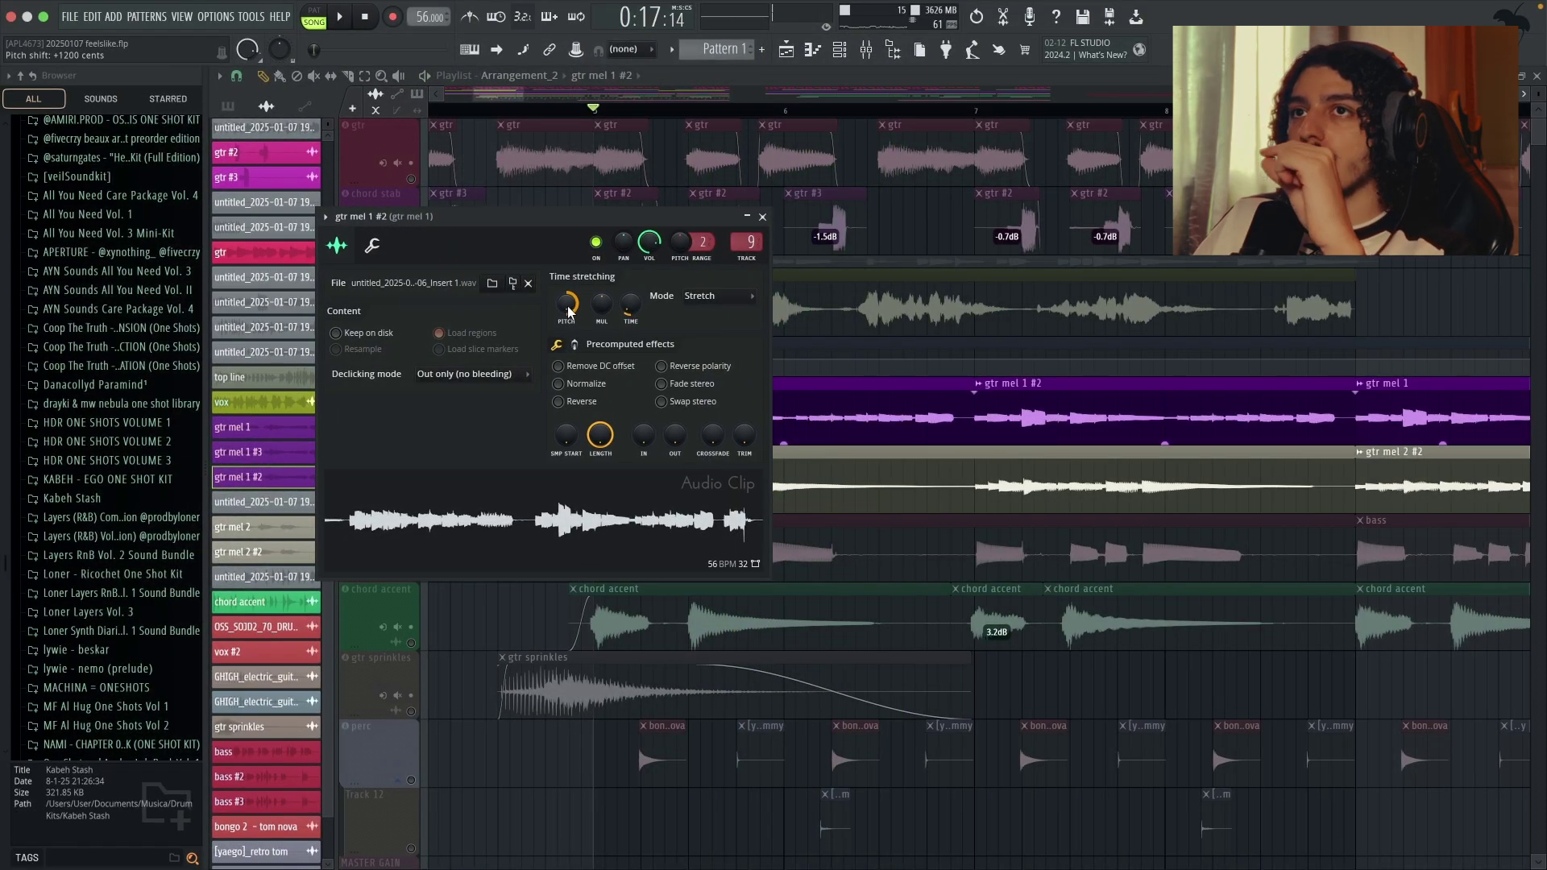
pyautogui.rightClick(569, 310)
pyautogui.click(593, 318)
pyautogui.press('Escape')
pyautogui.rightClick(412, 440)
pyautogui.press('space')
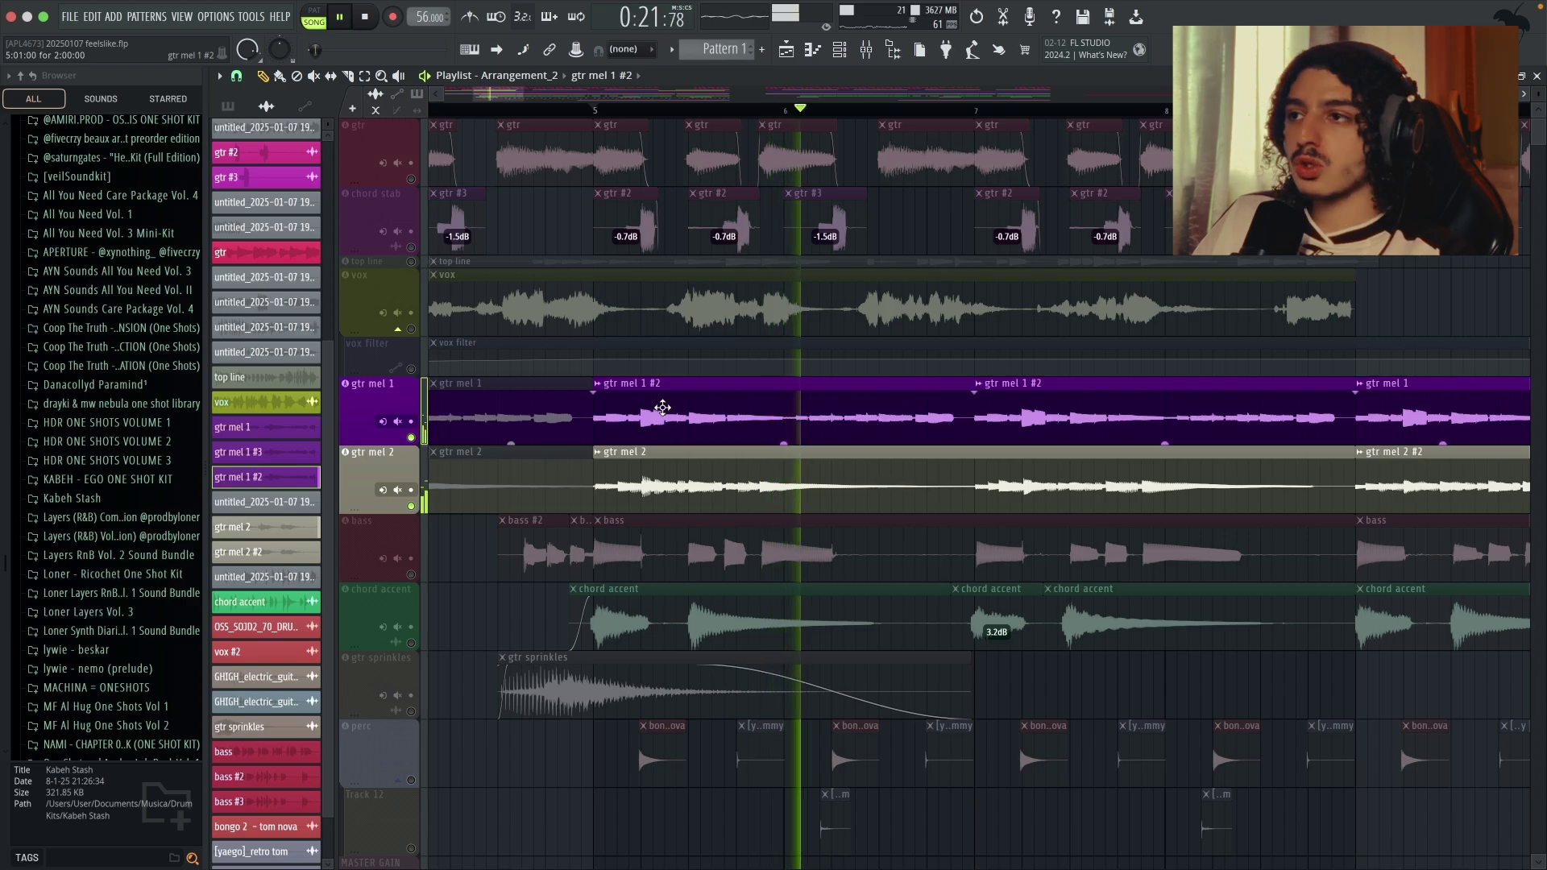
# - Reopen the gtr mel 1 #2 clip's settings while playing the melodies, close them and stop playback
pyautogui.press('space')
pyautogui.doubleClick(663, 405)
pyautogui.press('space')
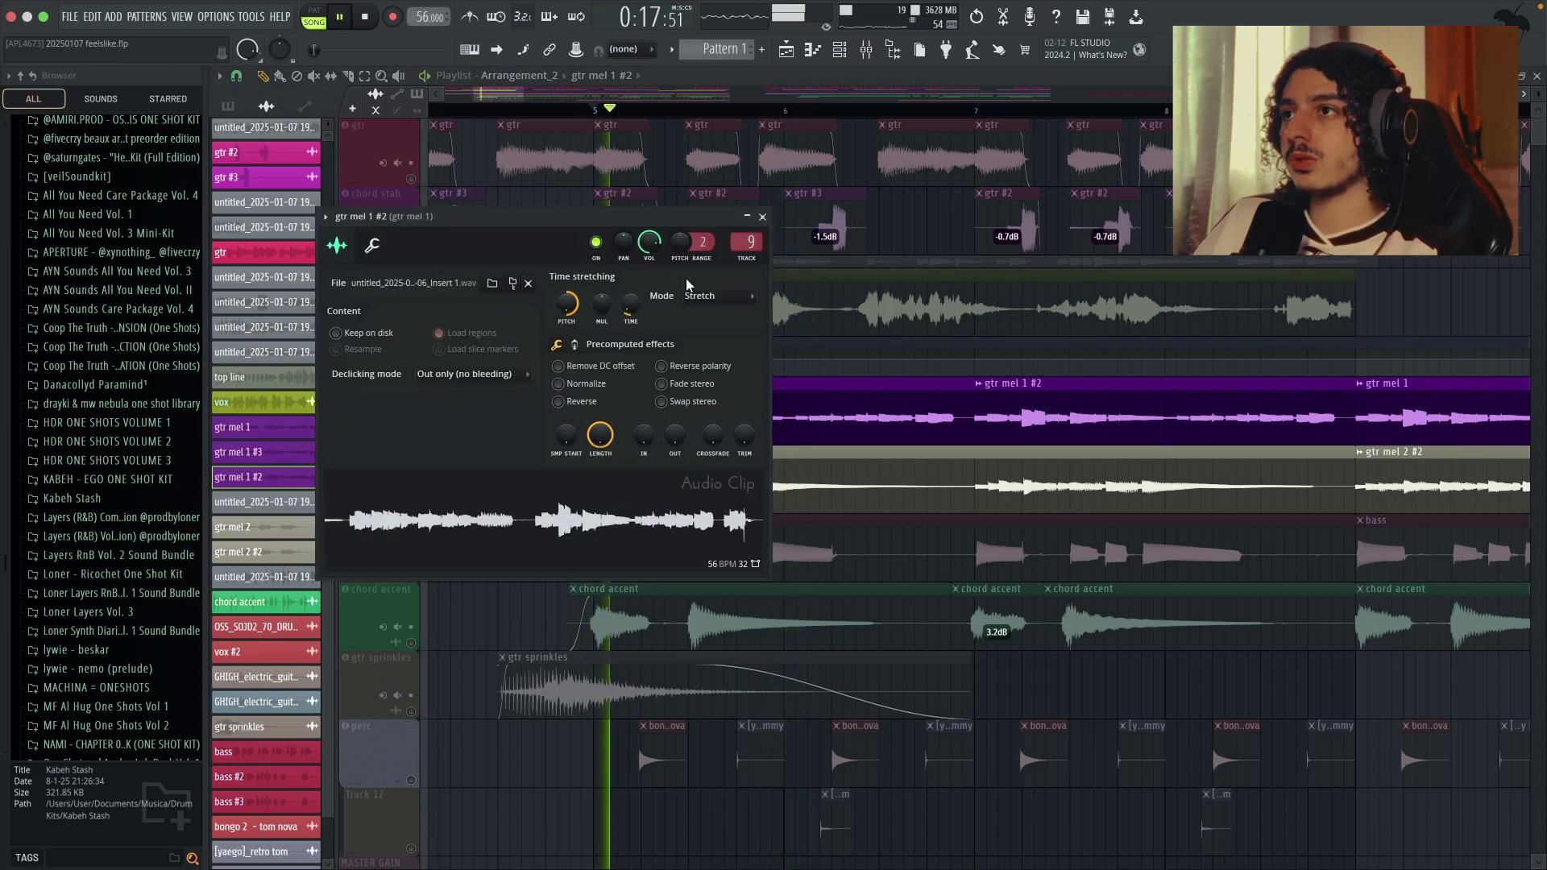
pyautogui.click(762, 217)
pyautogui.press('space')
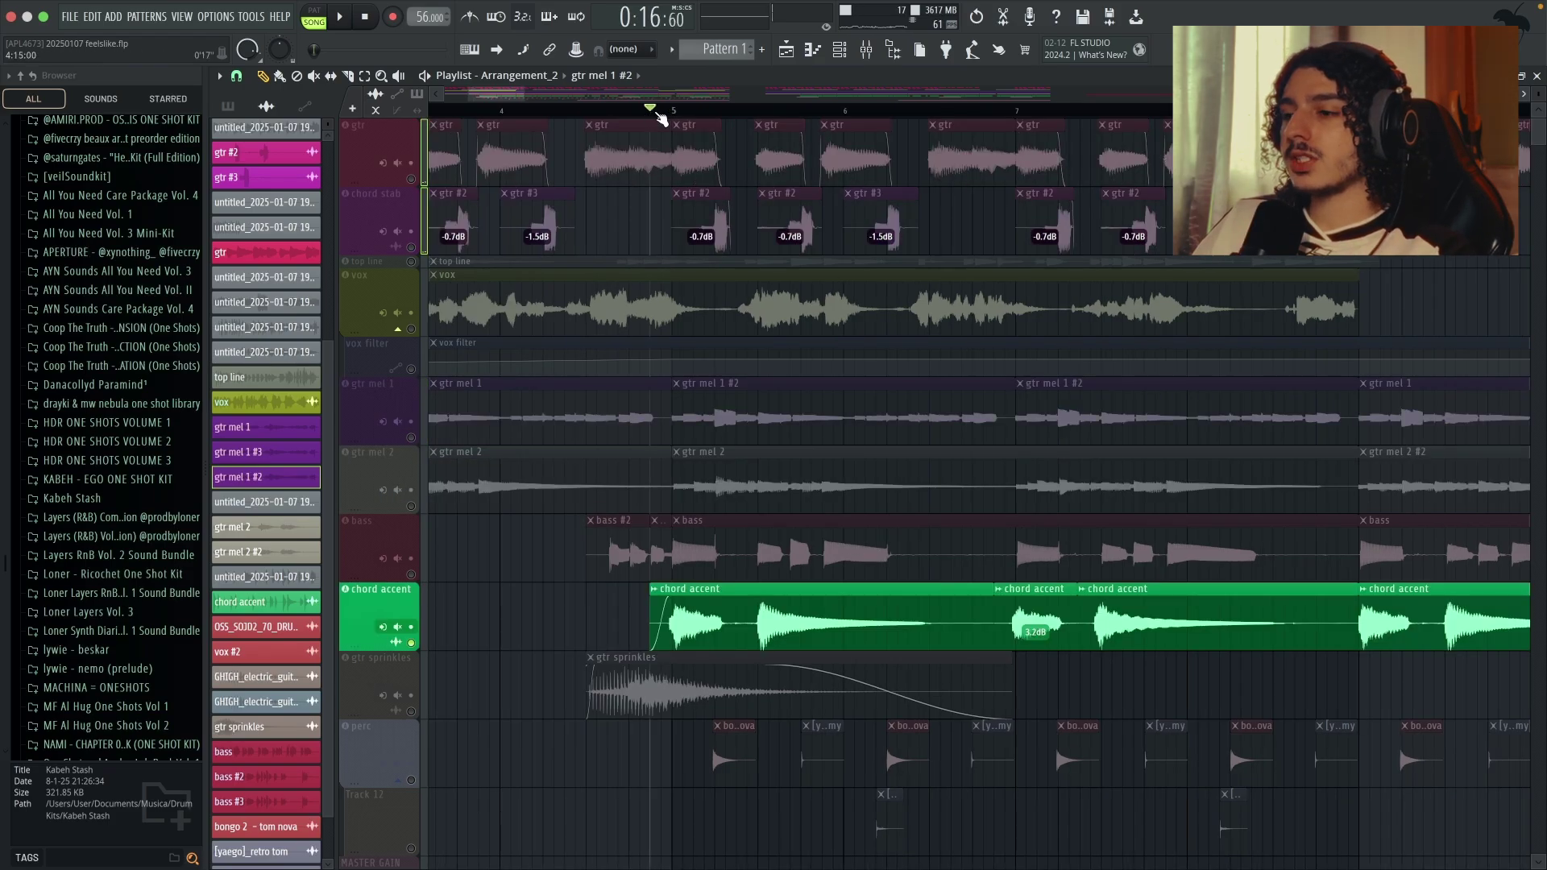
# - Activate the chord stab track alongside gtr and chord accent, and play the three tracks together
pyautogui.scroll(2, 621, 524)
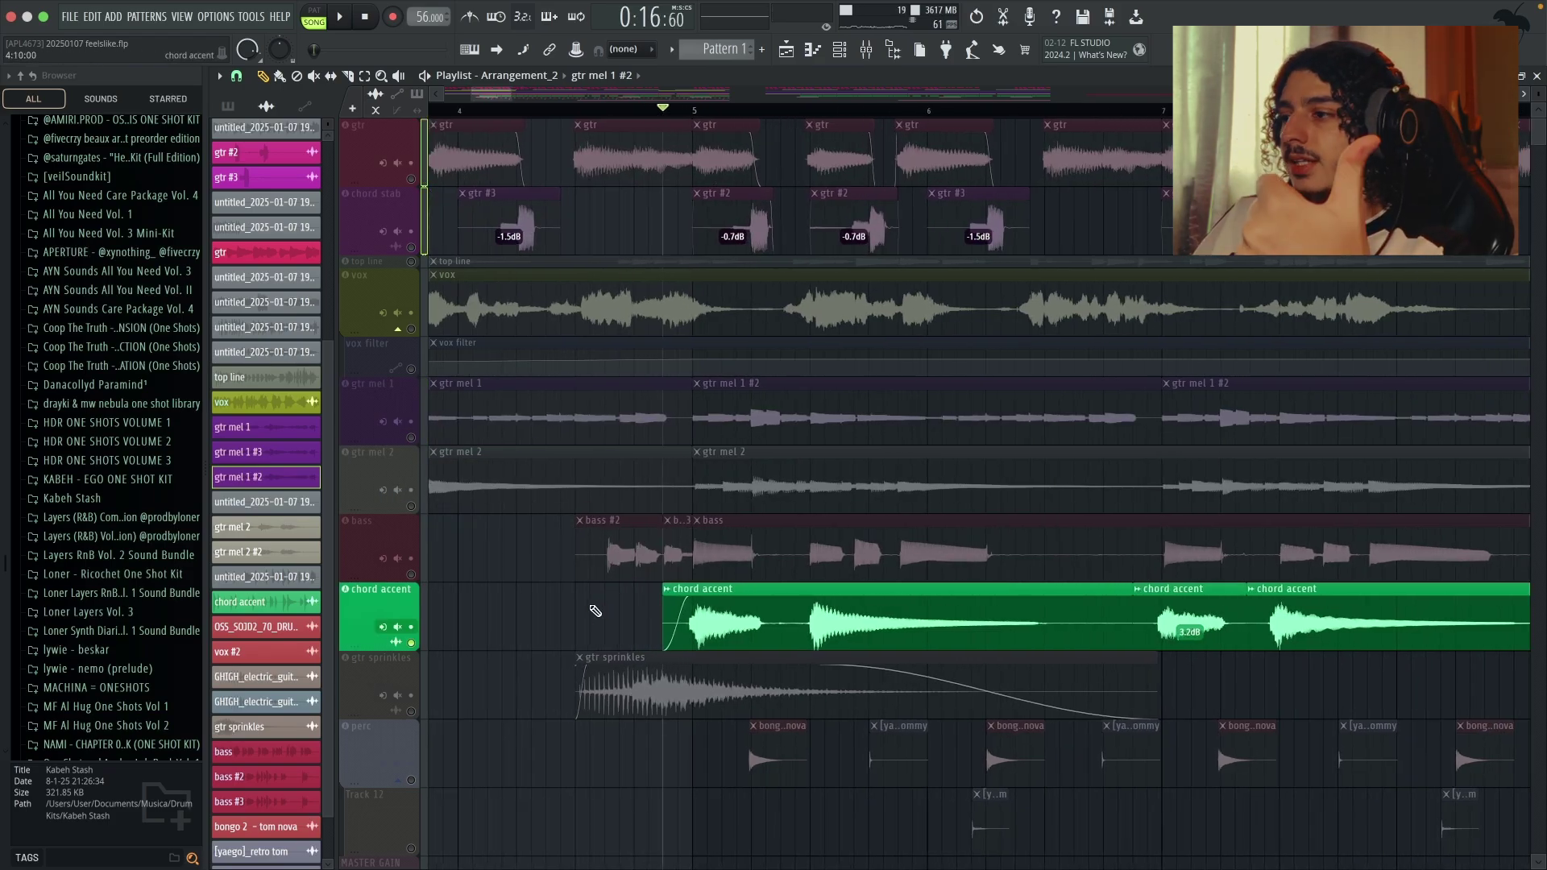
pyautogui.click(411, 247)
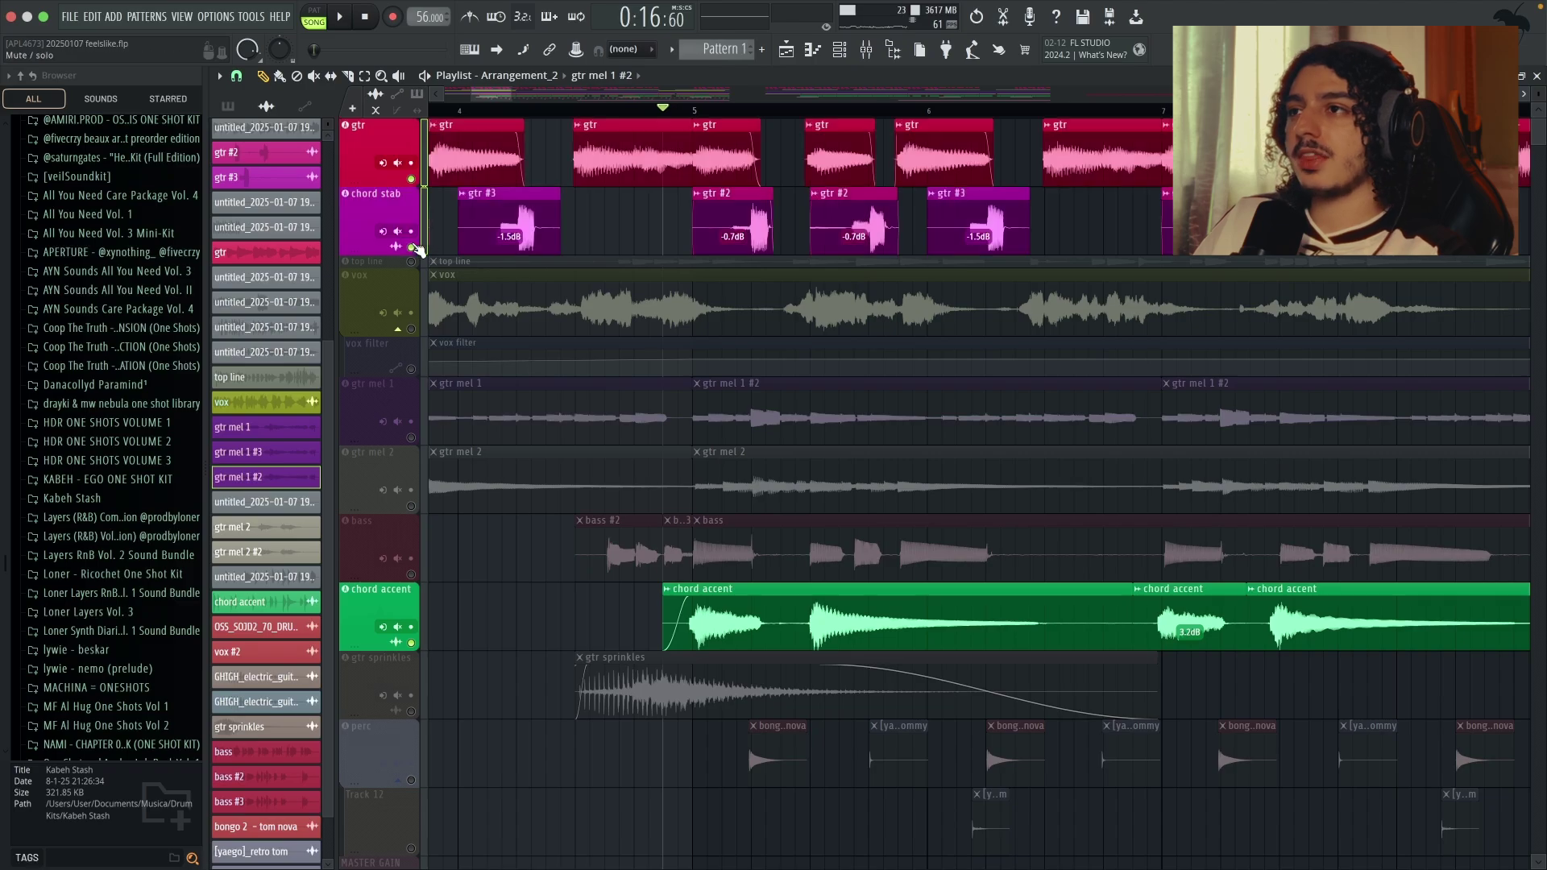
pyautogui.scroll(1, 640, 240)
pyautogui.press('space')
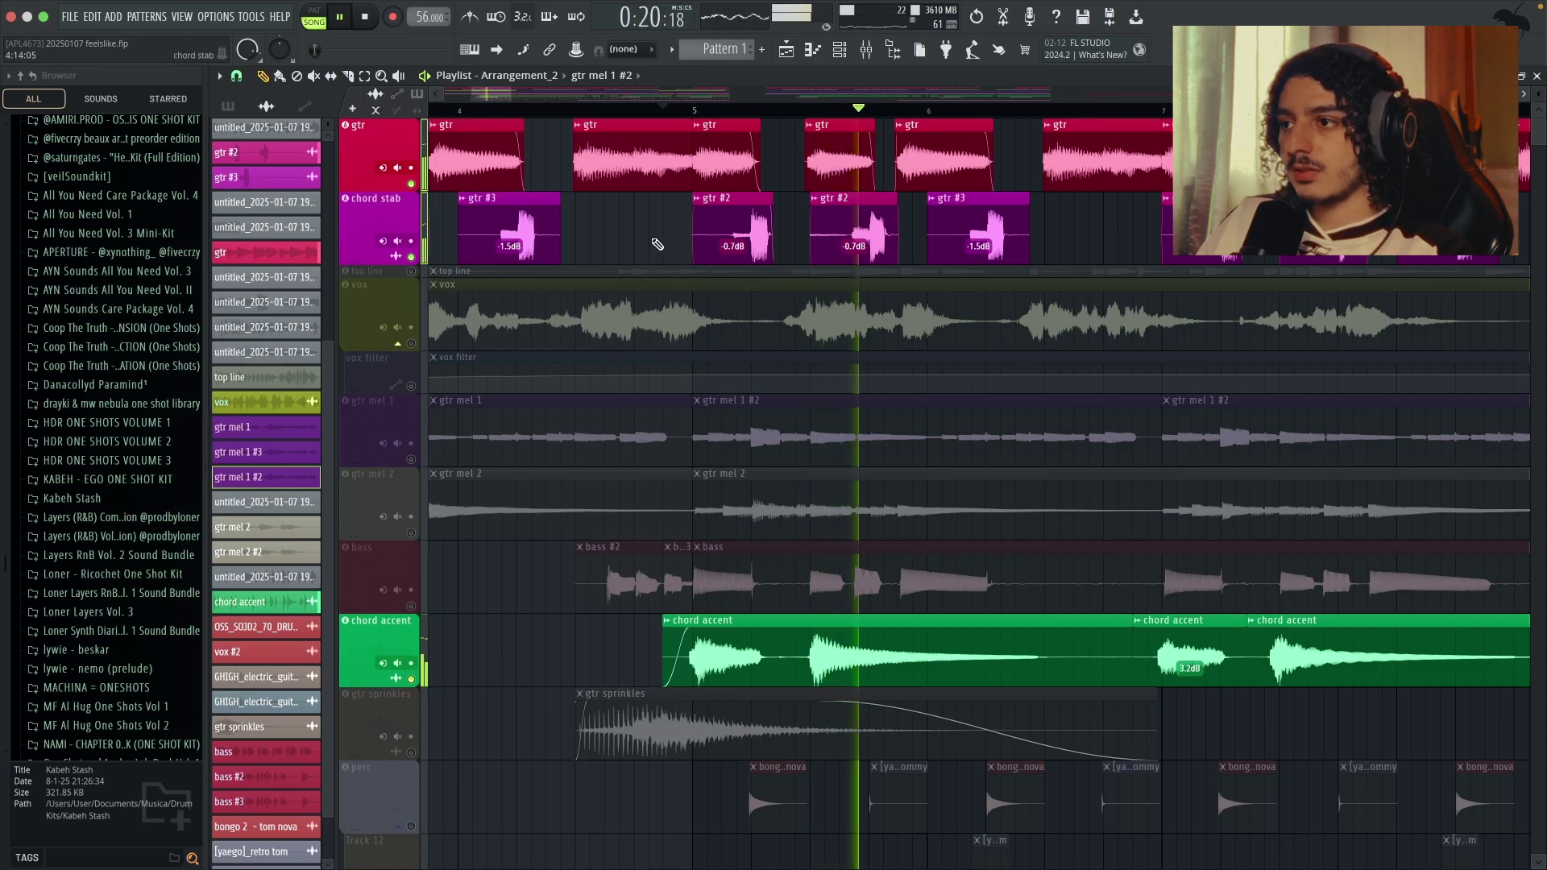
pyautogui.press('space')
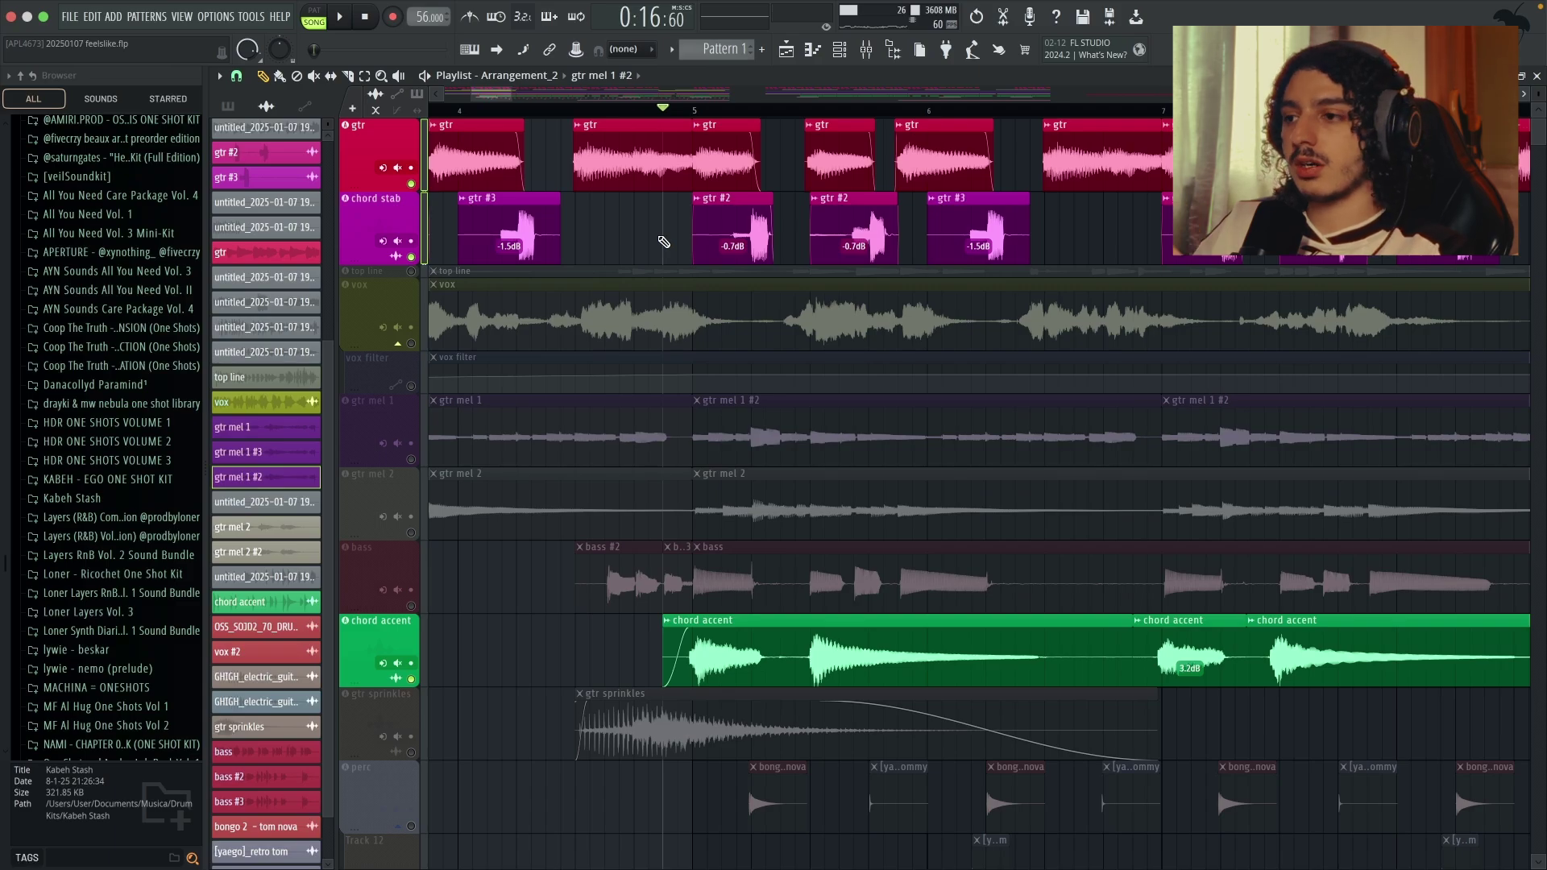
# - Solo and play the chord accent track, and show its effects chain in the mixer
pyautogui.rightClick(411, 676)
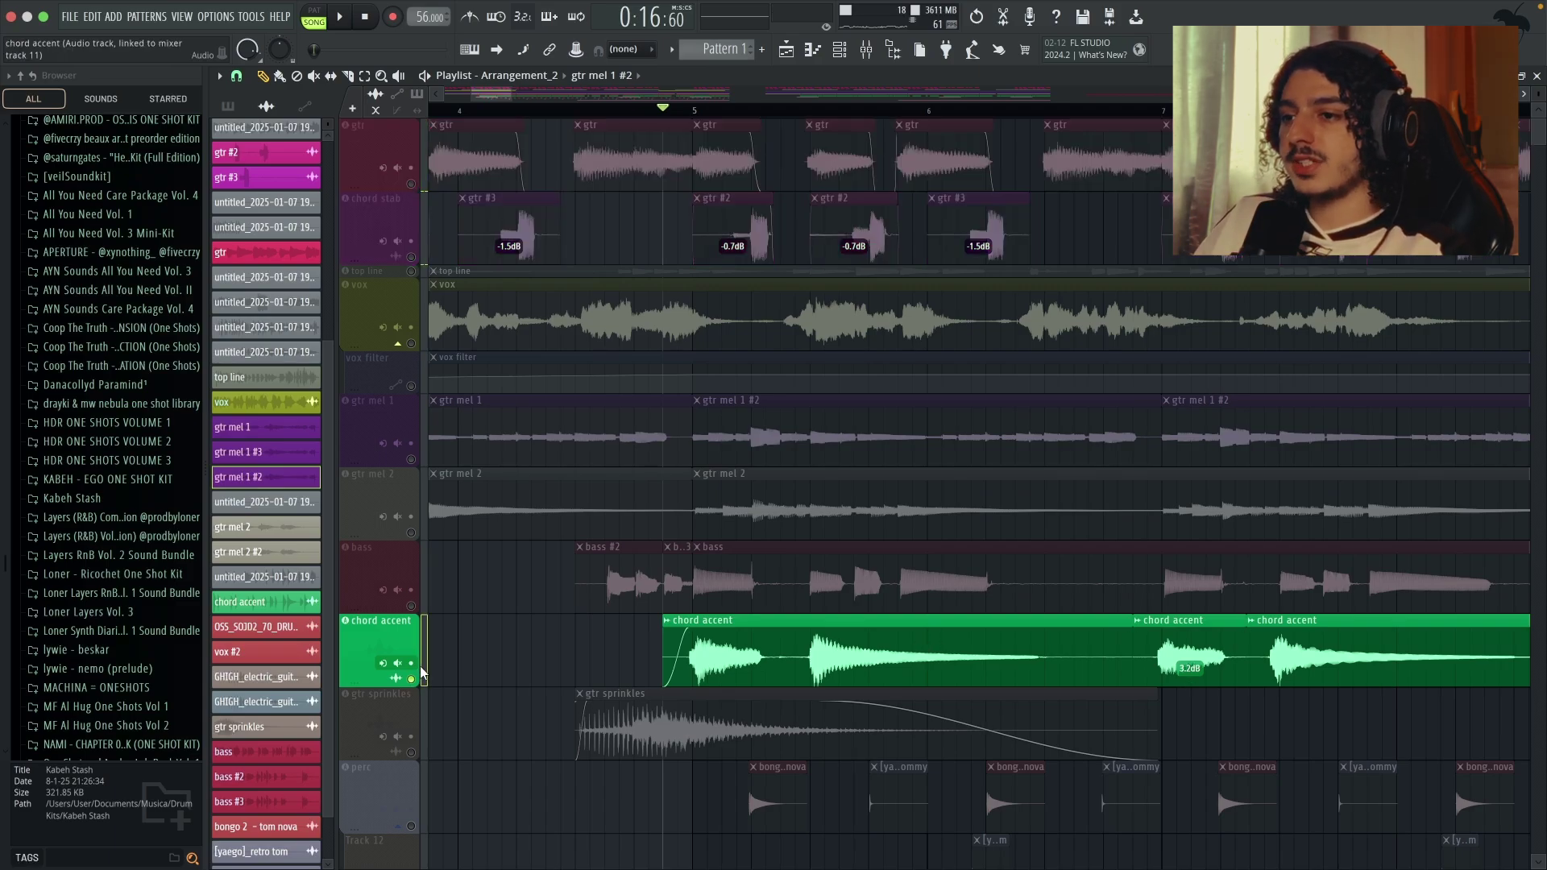
pyautogui.press('space')
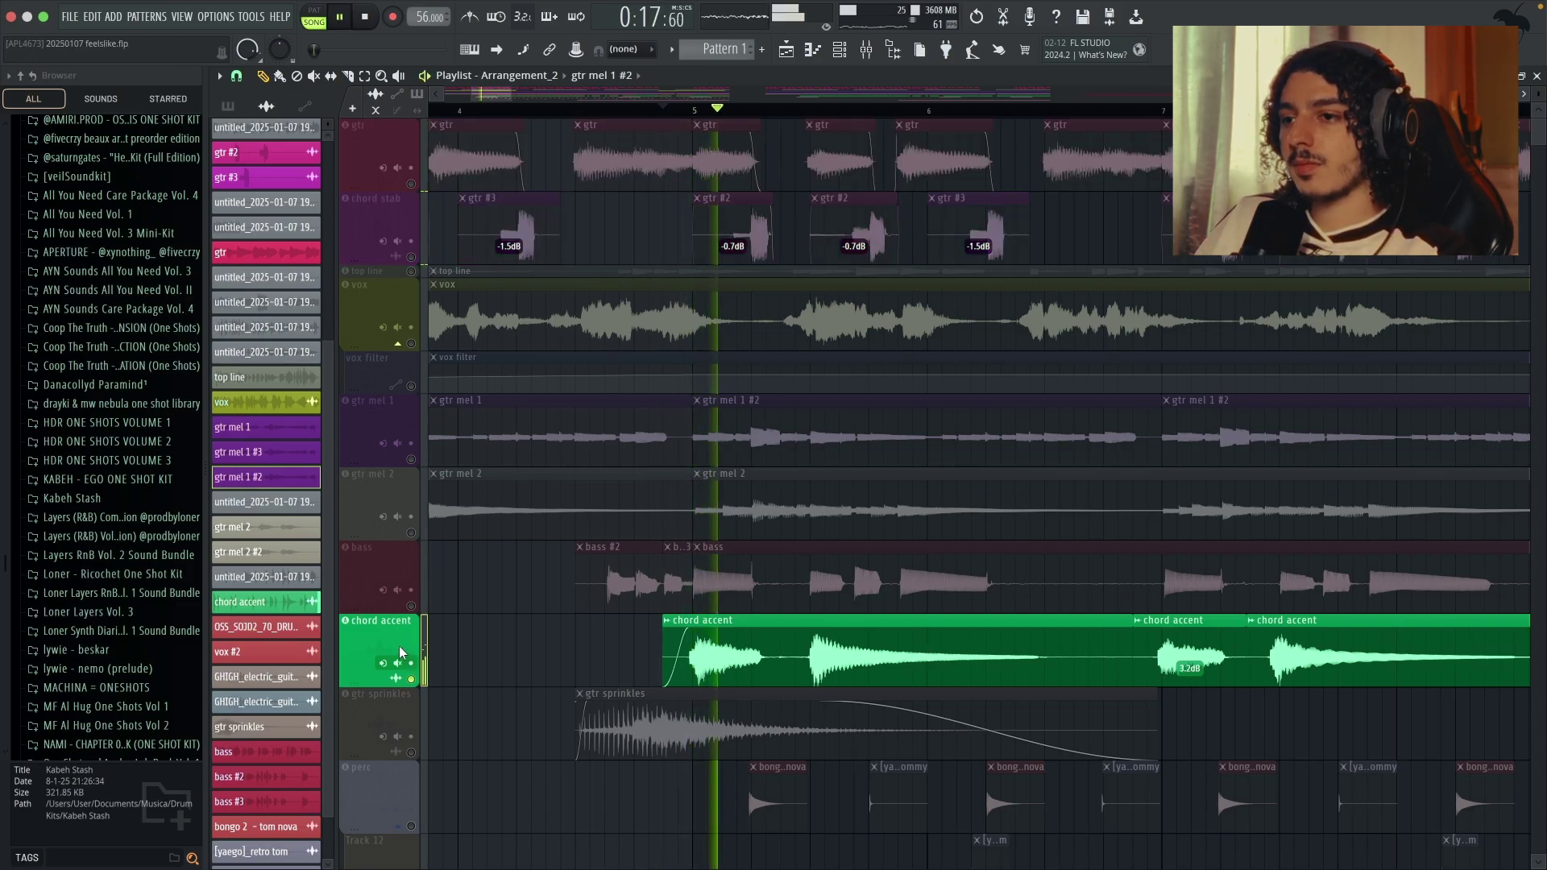
pyautogui.press('F9')
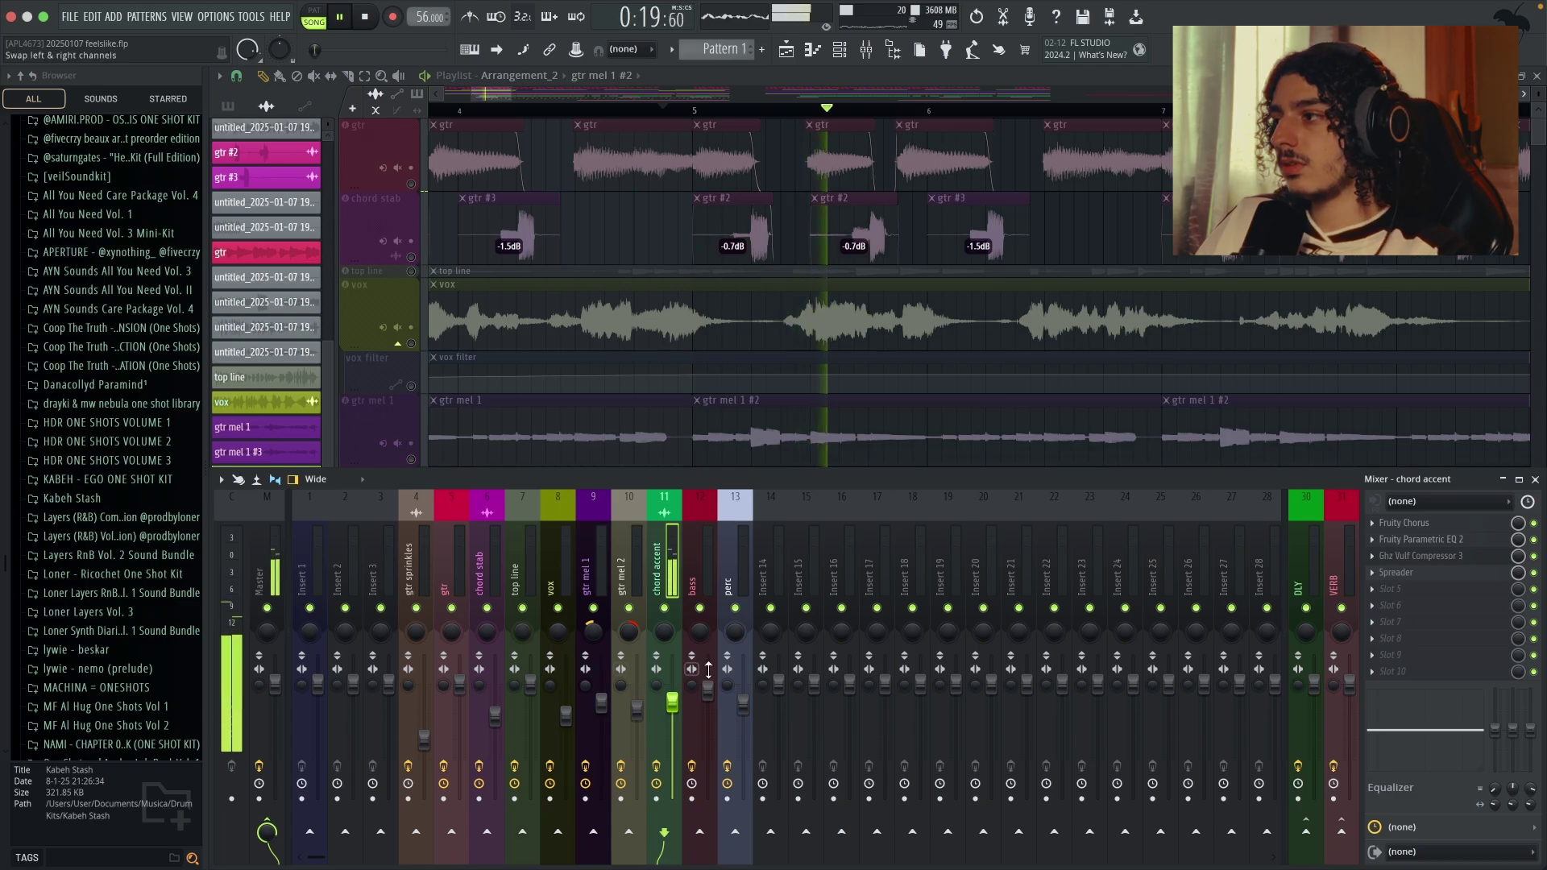
pyautogui.press('space')
# - Play the chord accent track while inspecting its Fruity Chorus, Fruity Parametric EQ 2 and Vulf Compressor 3 settings
pyautogui.click(1433, 527)
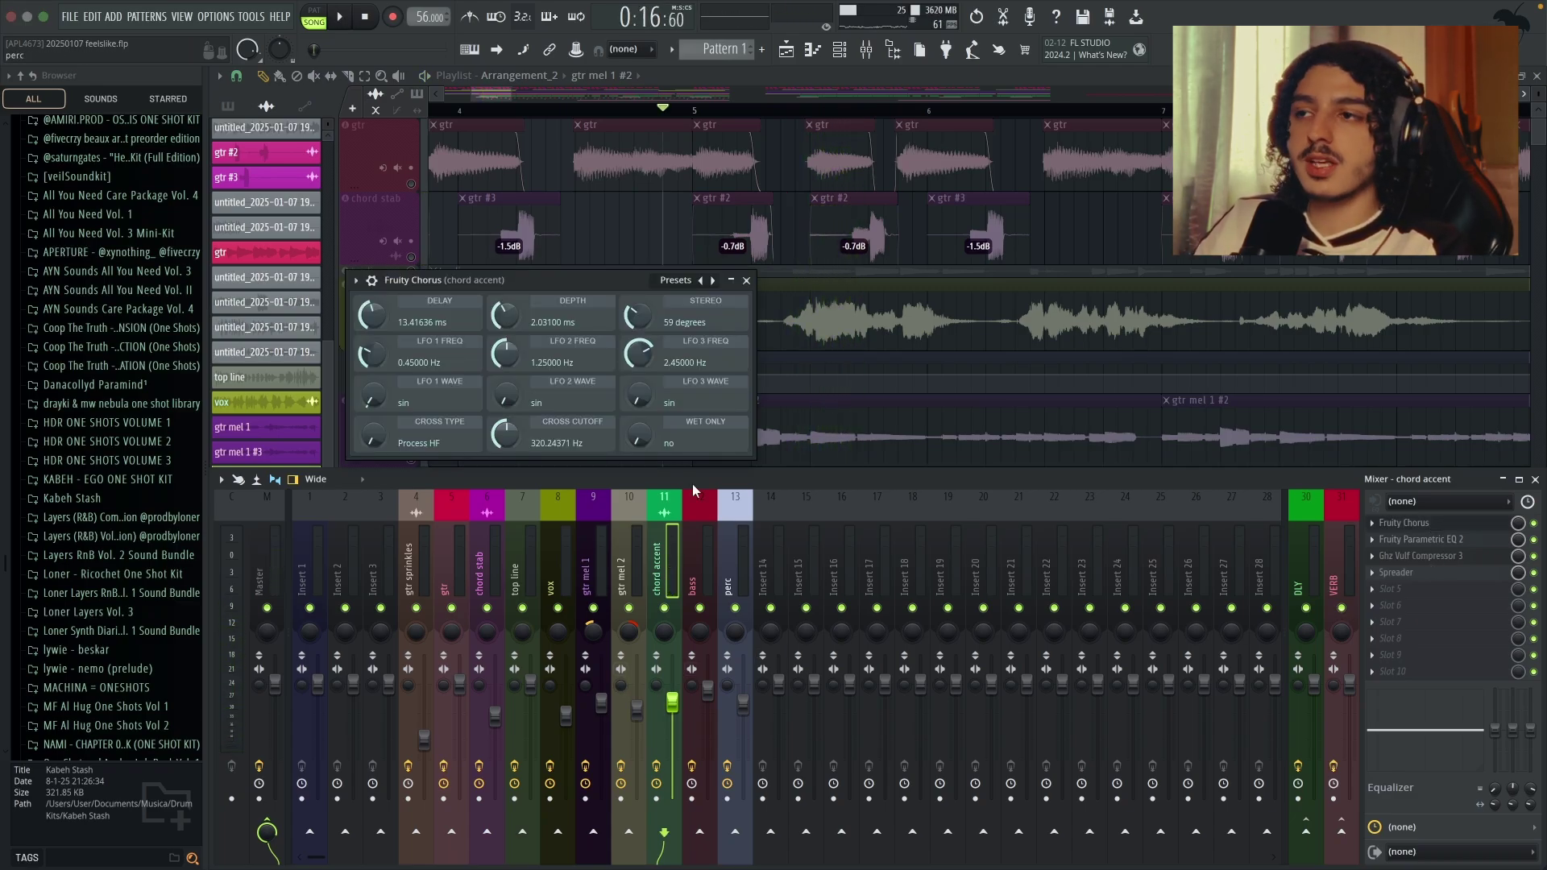
pyautogui.press('space')
pyautogui.click(1433, 540)
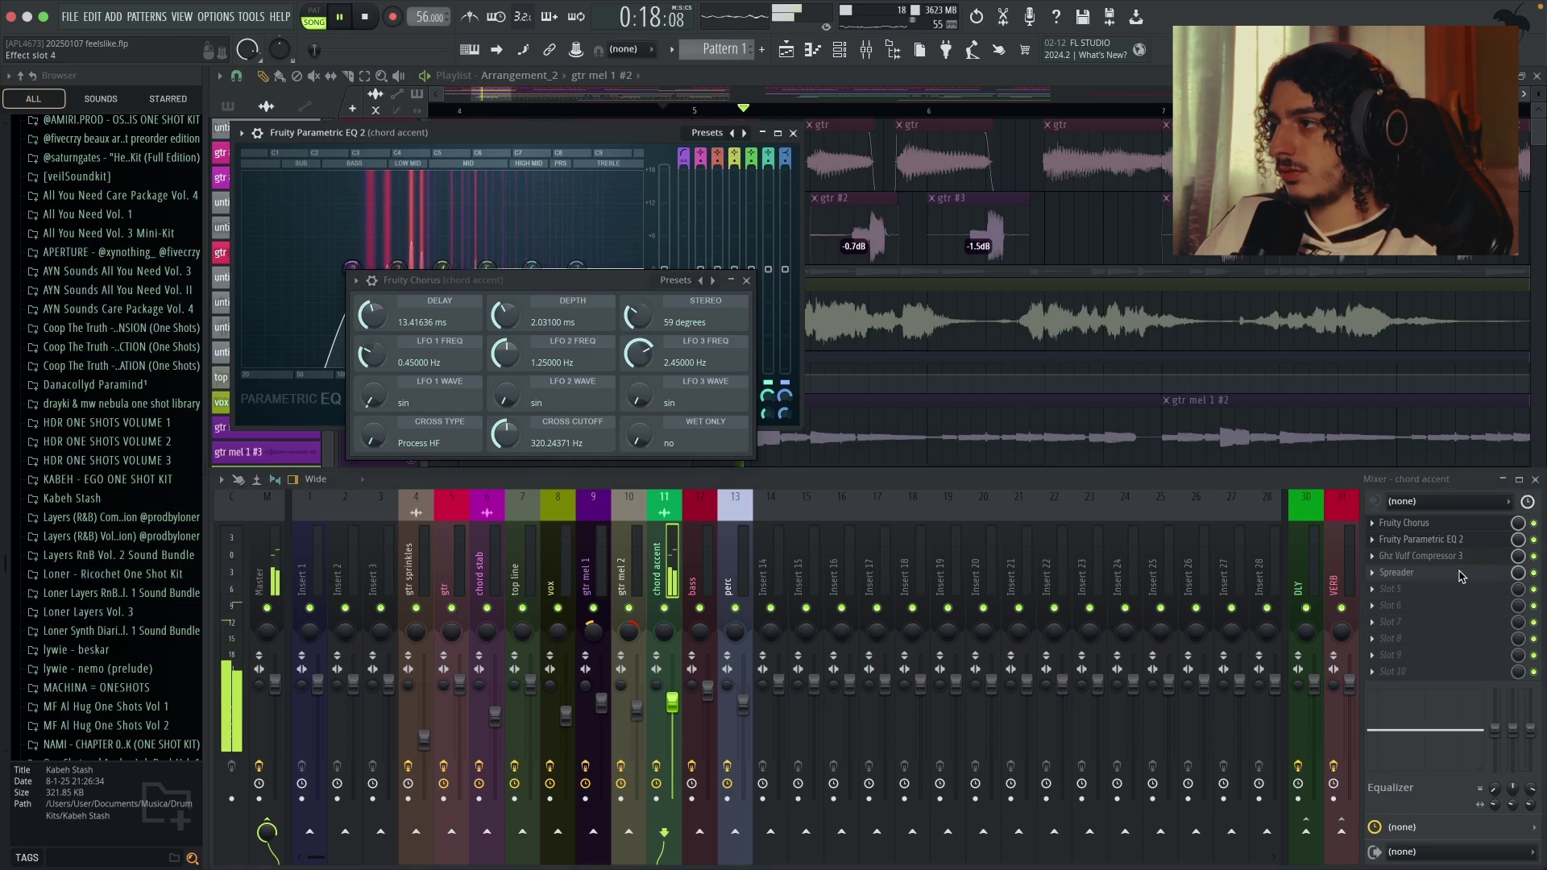
pyautogui.click(1445, 557)
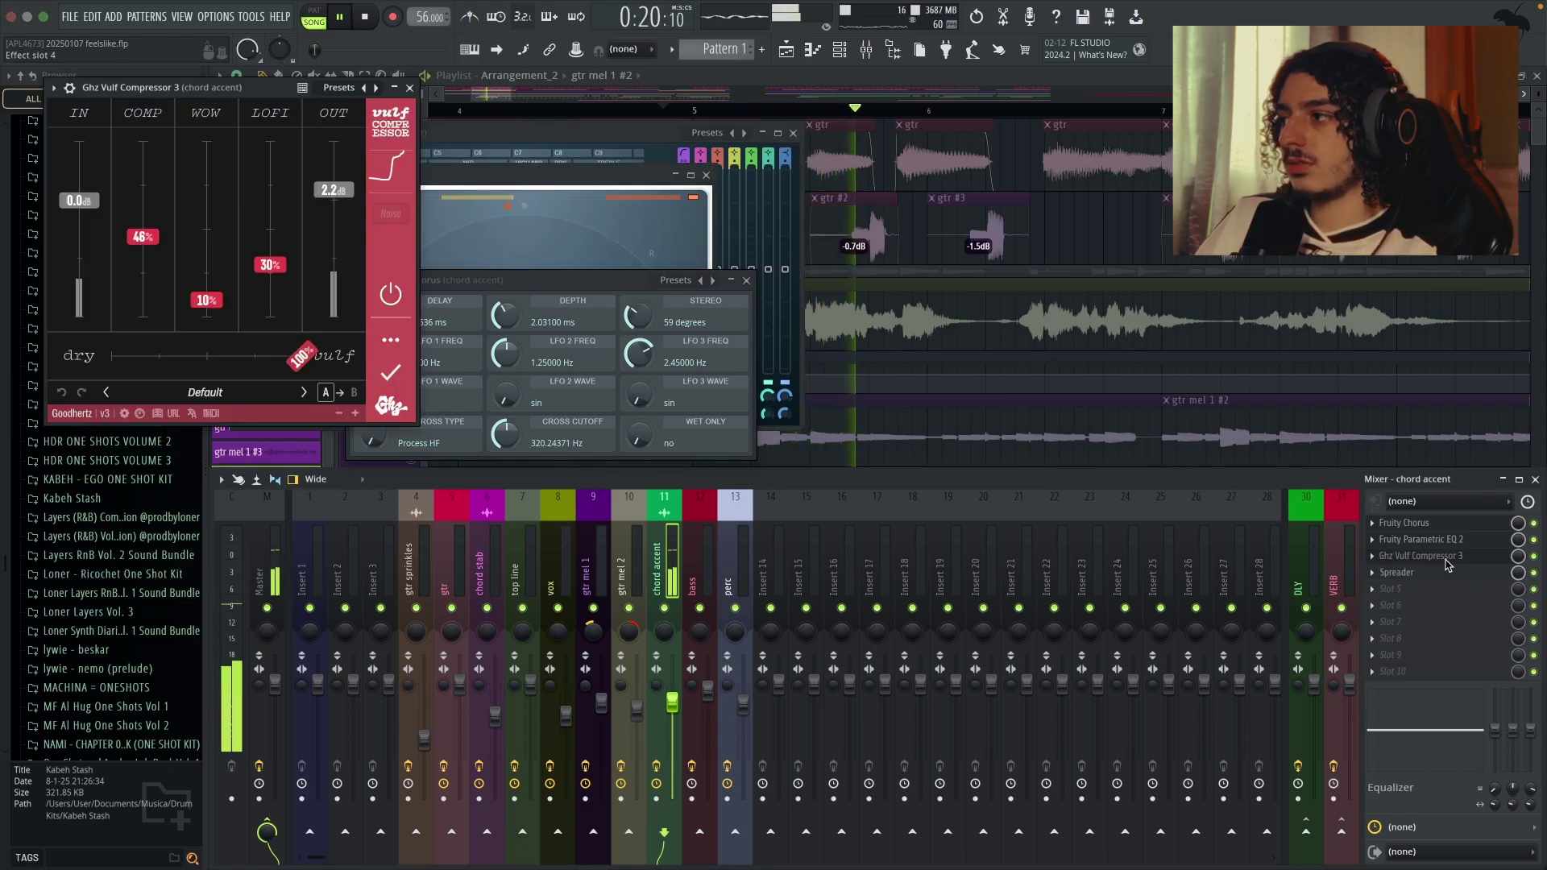
# - Review the chord accent effect windows once more, stop playback and return to the full playlist
pyautogui.click(1446, 557)
pyautogui.click(1443, 540)
pyautogui.click(1438, 525)
pyautogui.press('space')
pyautogui.click(1438, 525)
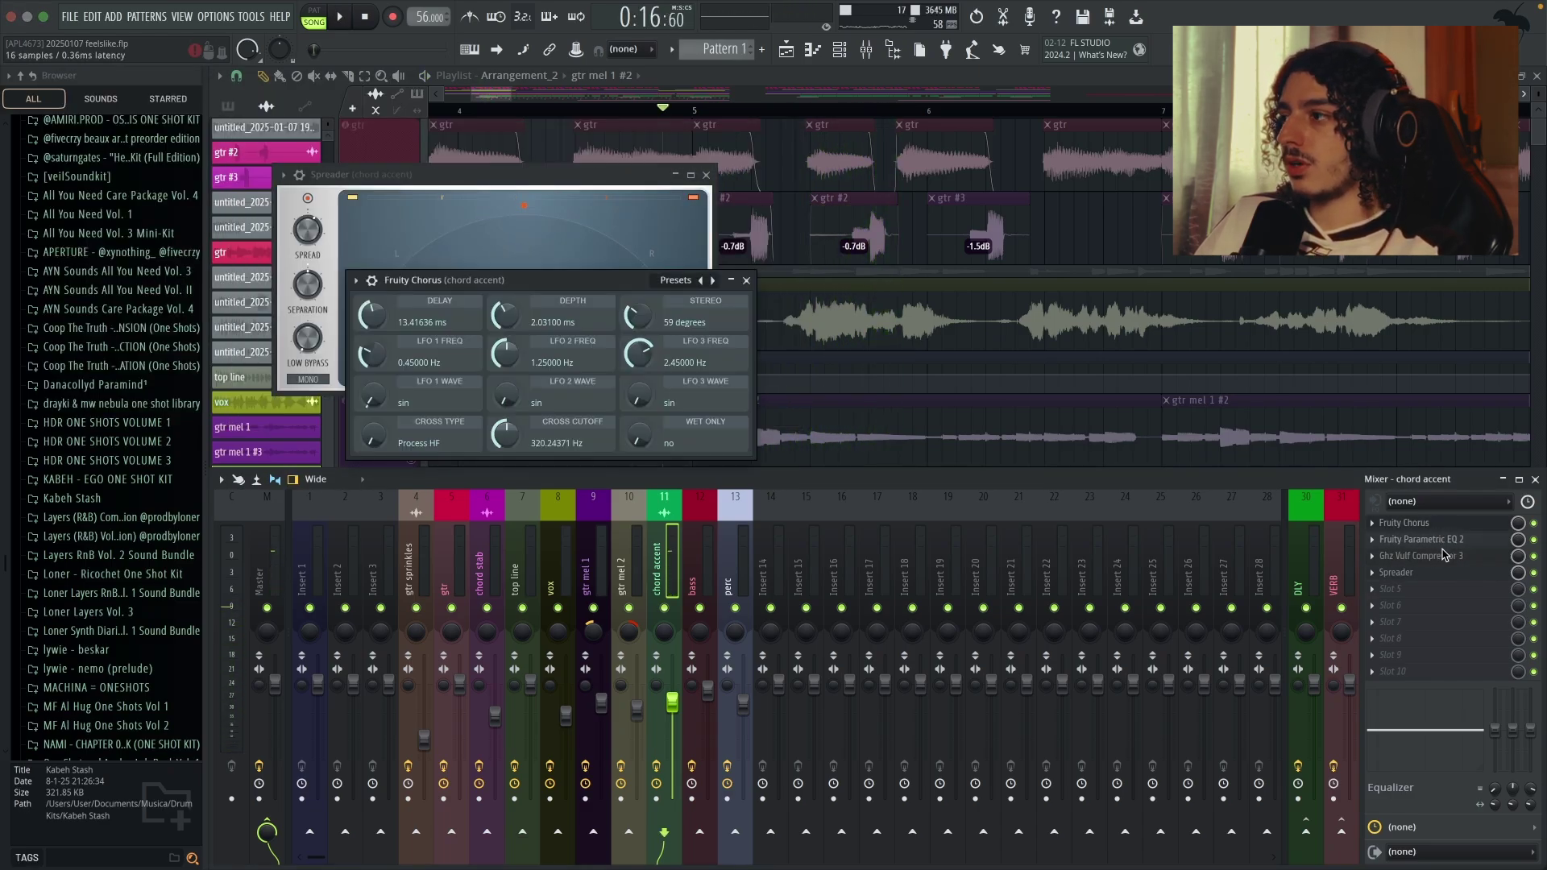
pyautogui.click(1445, 556)
pyautogui.click(1442, 539)
pyautogui.click(1406, 557)
pyautogui.click(1417, 539)
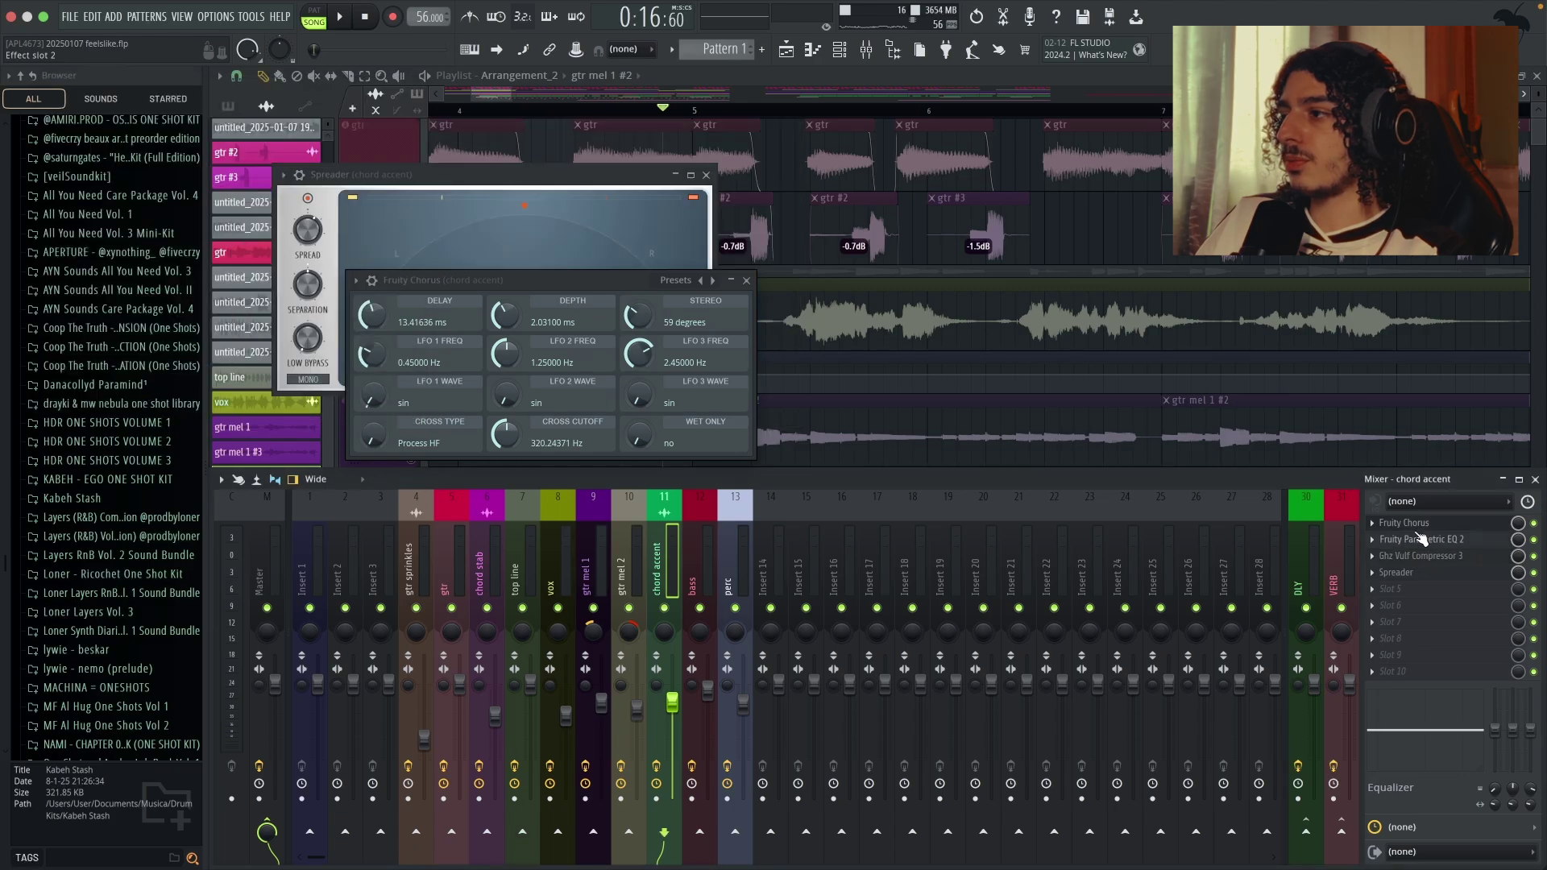
pyautogui.click(1416, 524)
pyautogui.press('F9')
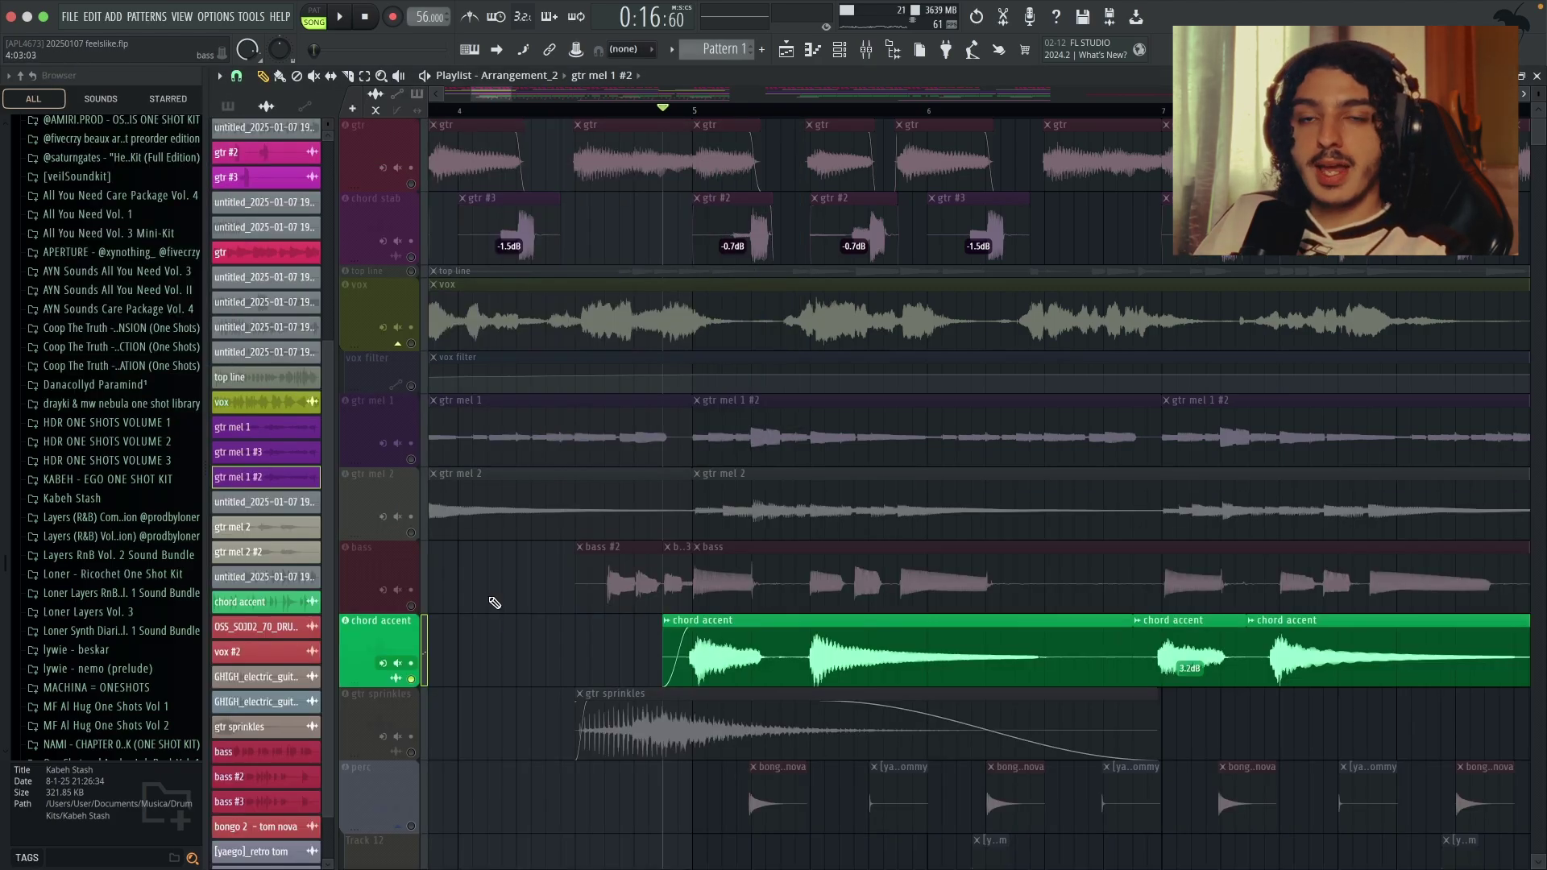
# - Activate the chord stab and gtr tracks and play them together with chord accent
pyautogui.click(411, 258)
pyautogui.click(411, 184)
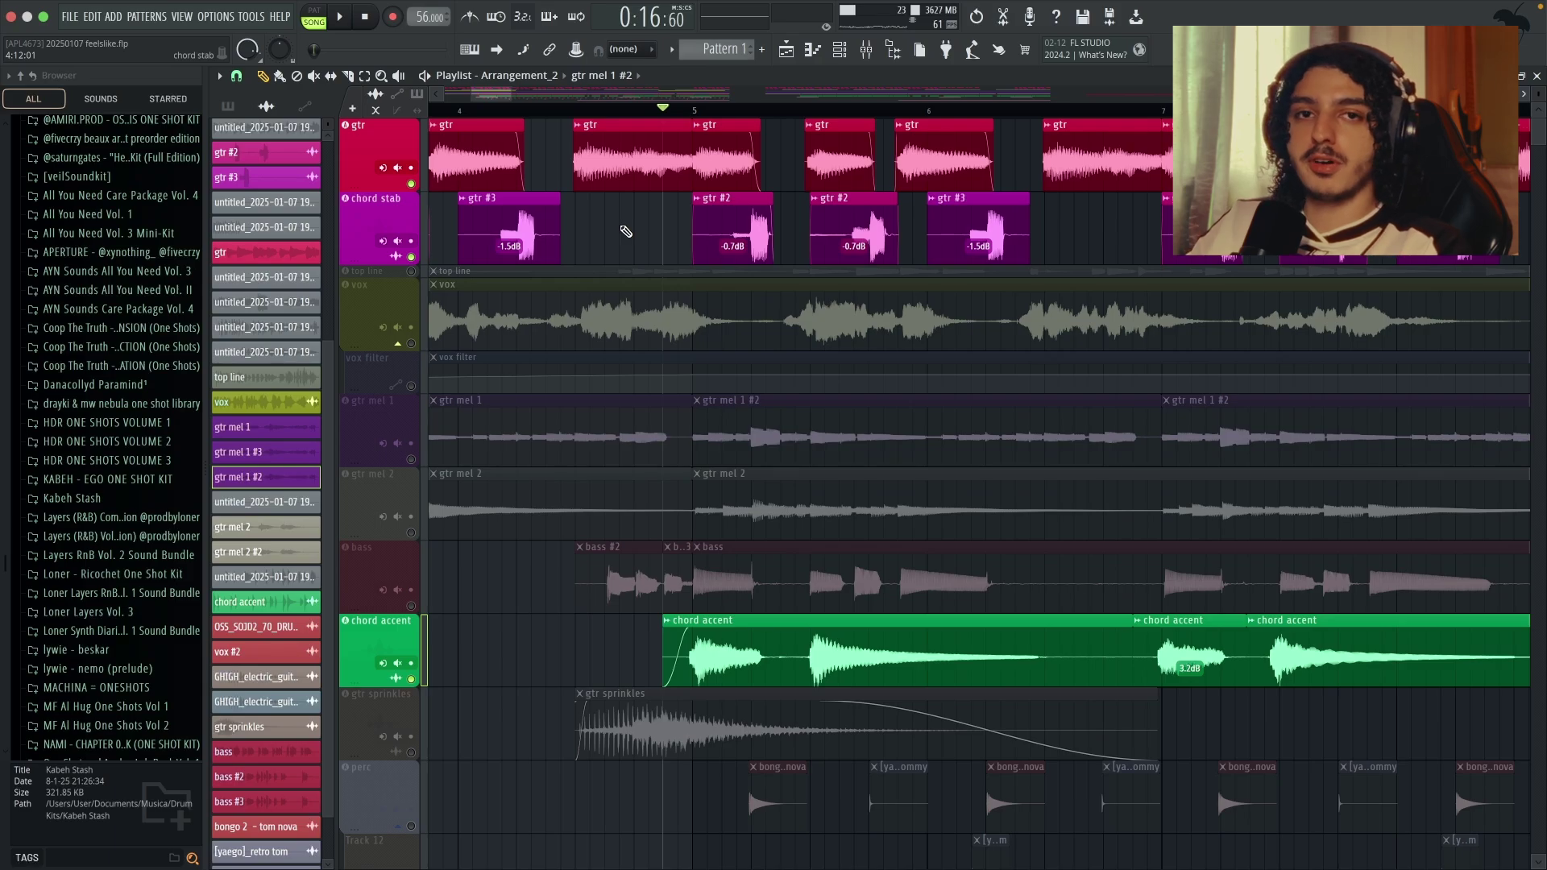
pyautogui.press('space')
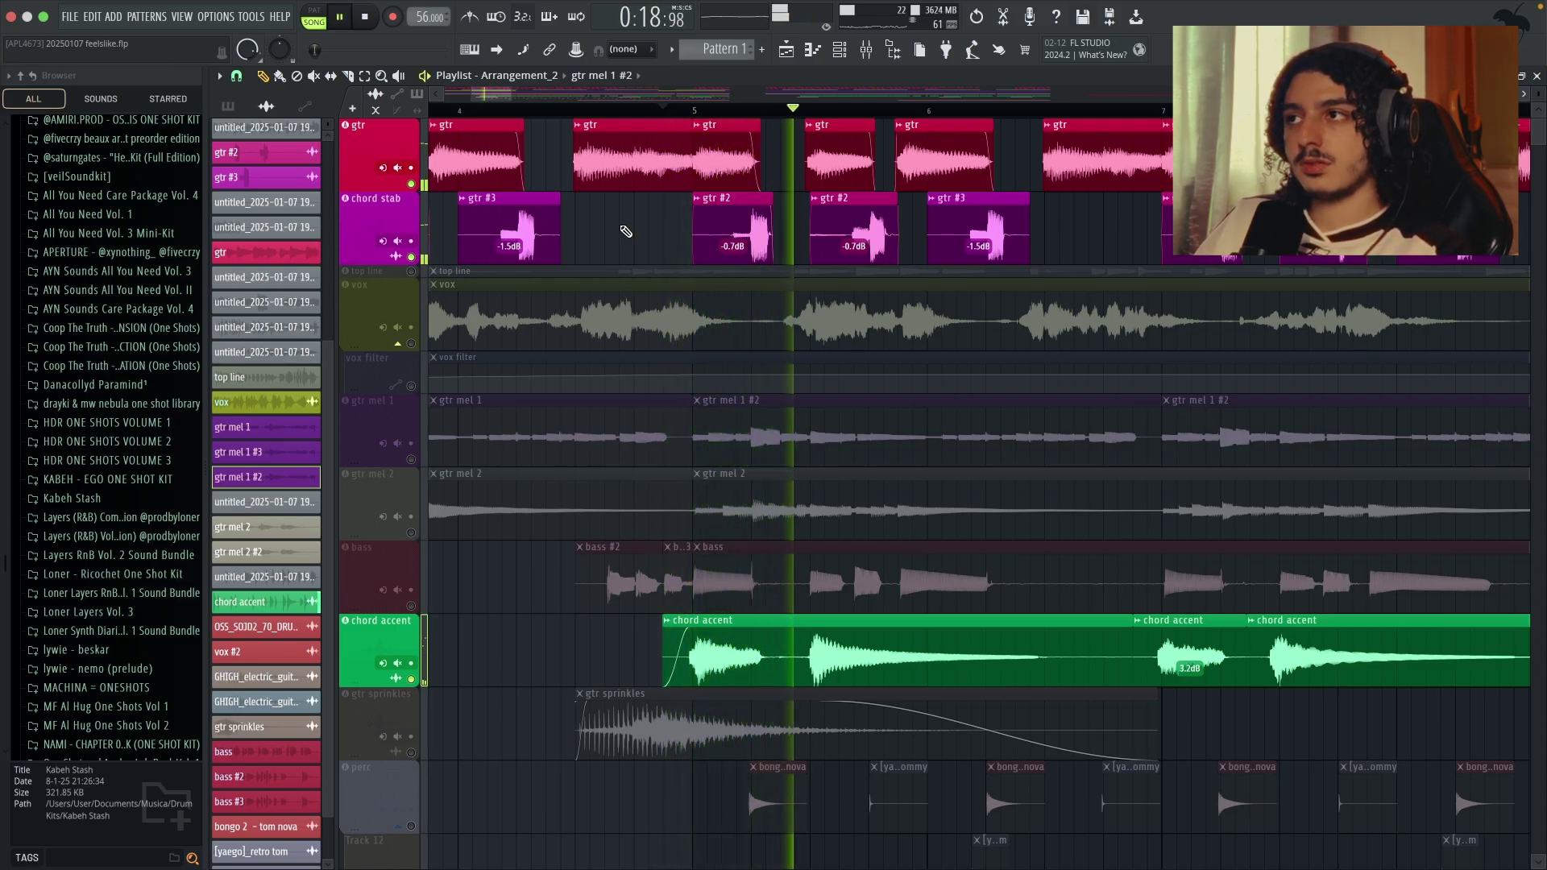
pyautogui.press('space')
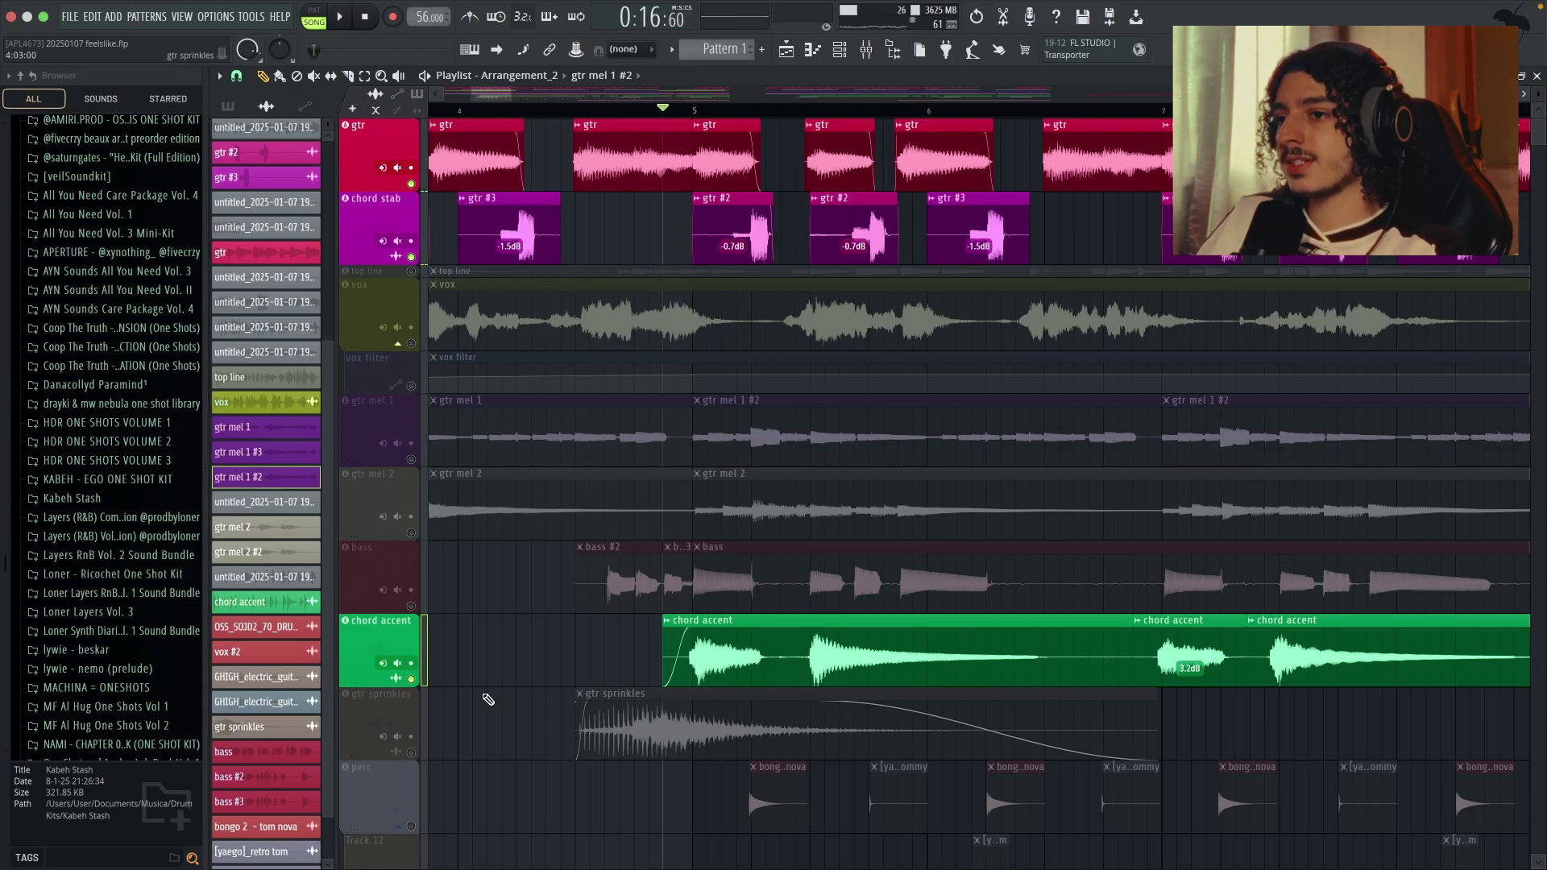
# - Solo the chord accent track and play its faded-in first clip just before bar 5
pyautogui.scroll(4, 705, 553)
pyautogui.rightClick(410, 681)
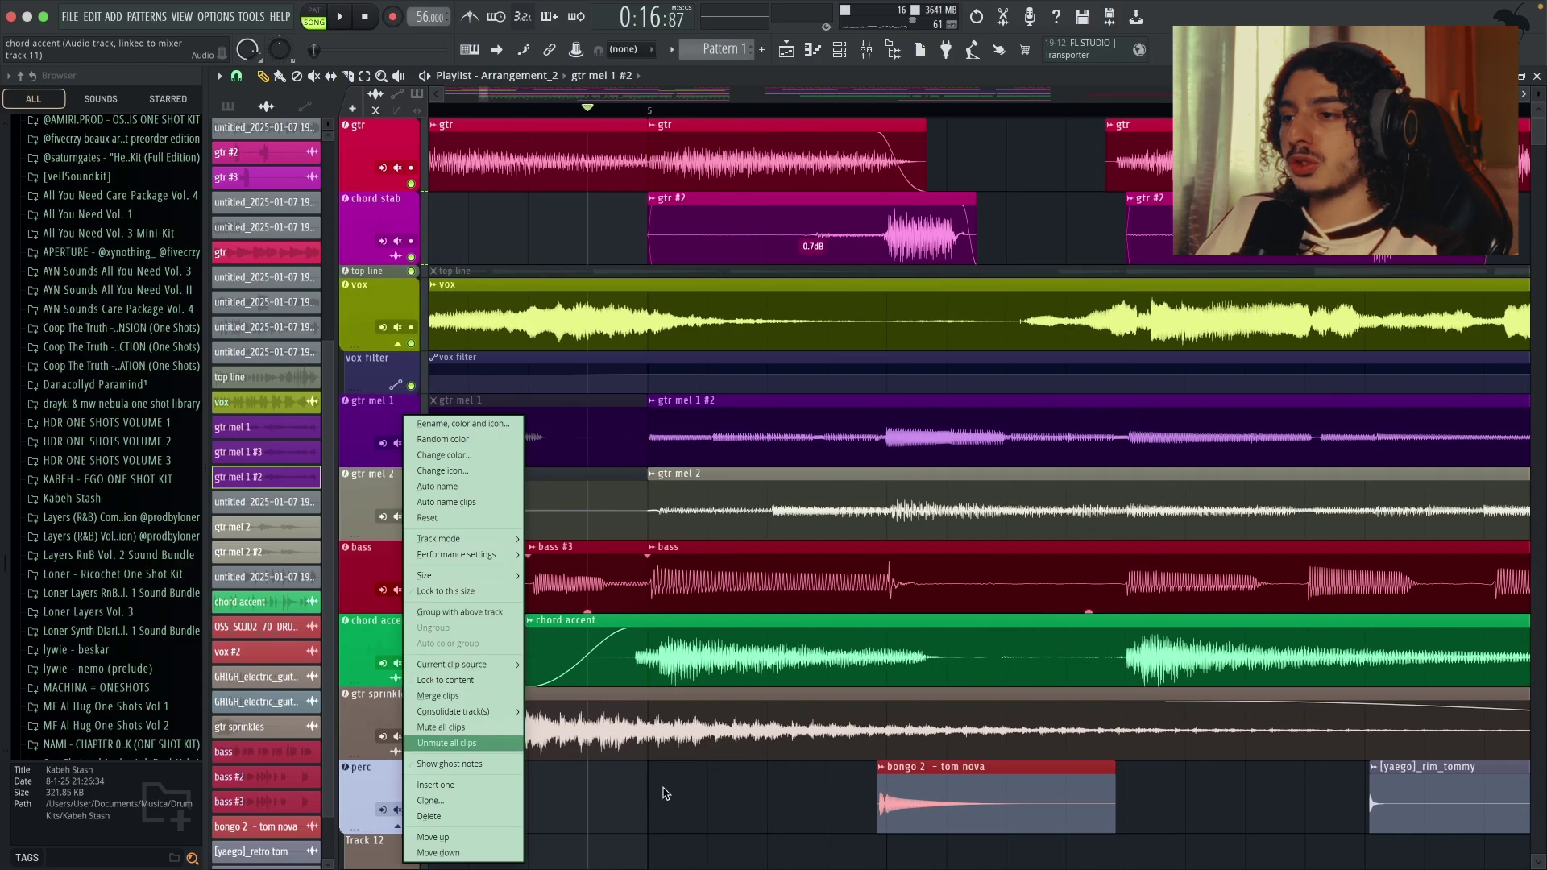
pyautogui.click(664, 794)
pyautogui.rightClick(411, 680)
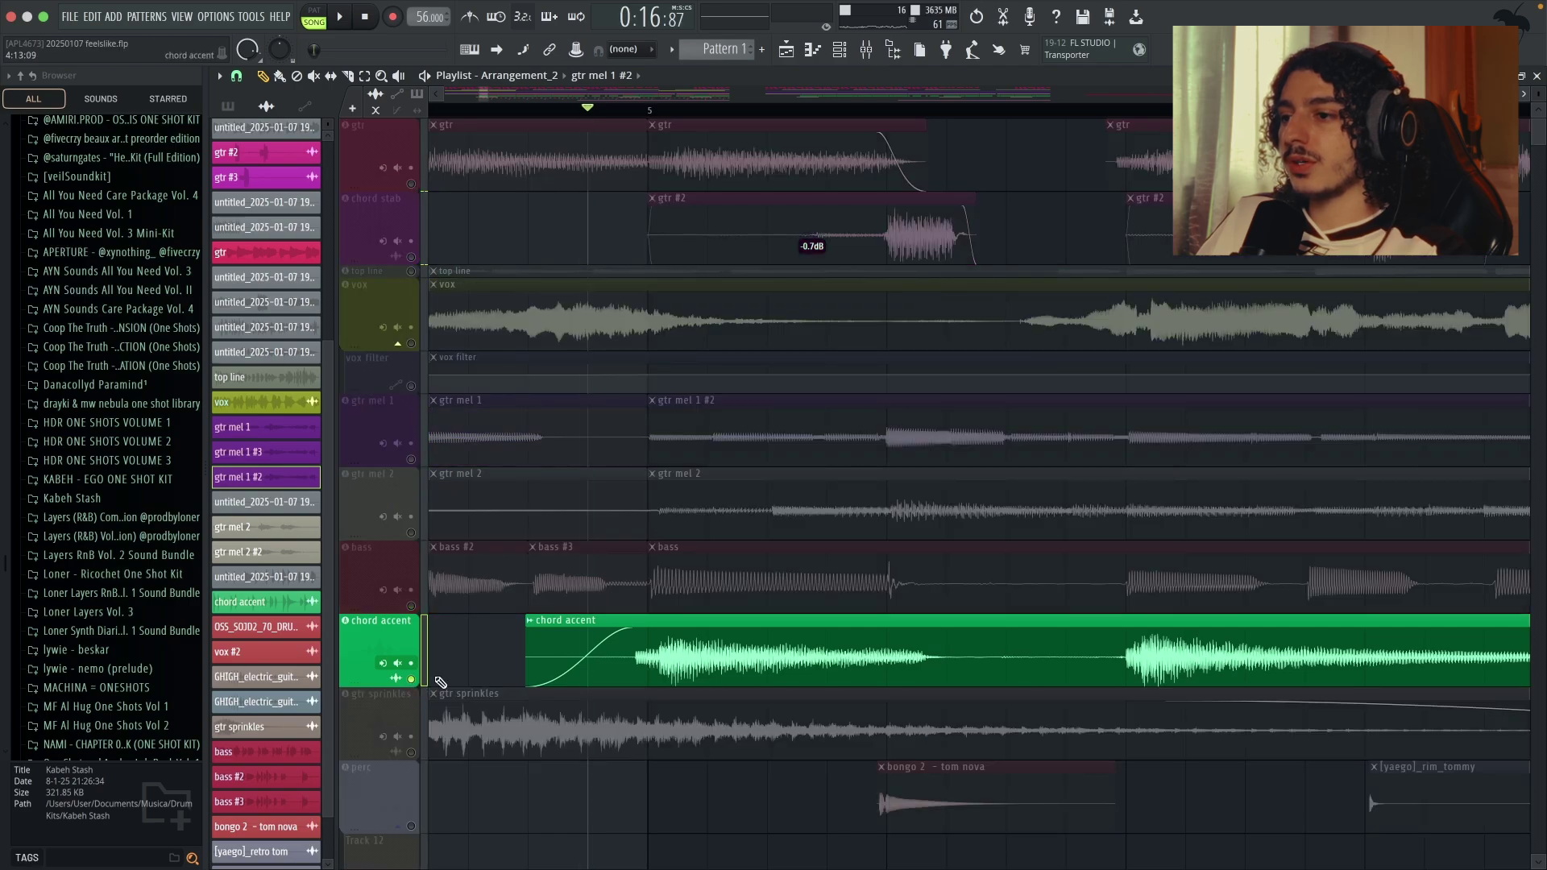
pyautogui.press('space')
# - Play the chord accent track together with the gtr track around bar 5
pyautogui.scroll(-3, 745, 661)
pyautogui.scroll(-3, 1042, 694)
pyautogui.scroll(2, 1259, 693)
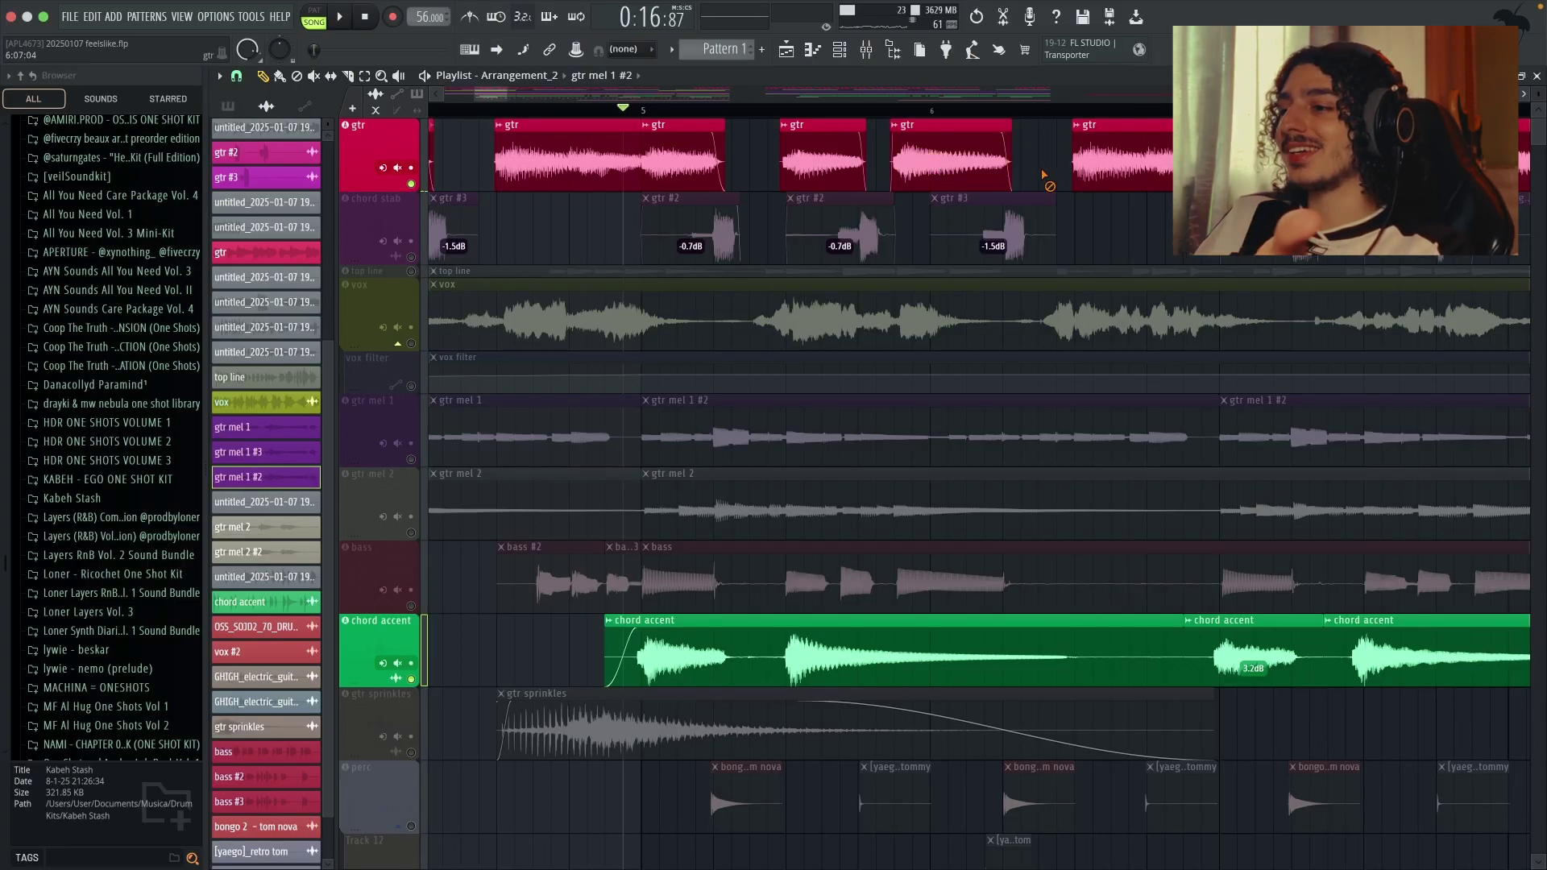
pyautogui.press('space')
pyautogui.press('space')
# - Restore all tracks, solo chord accent again and start playback just before bar 5
pyautogui.rightClick(411, 679)
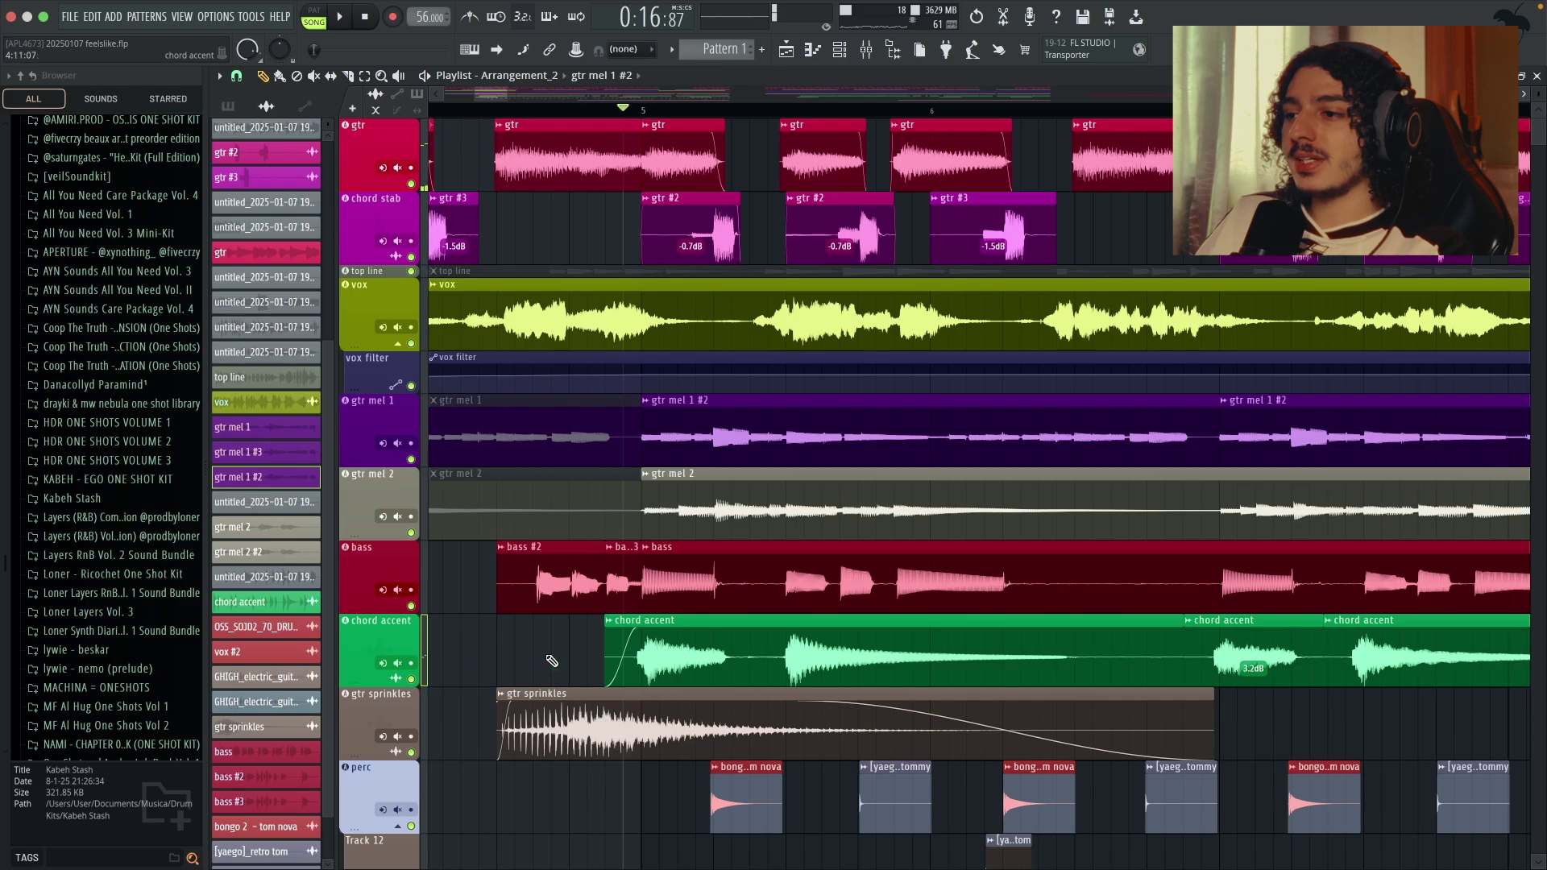
pyautogui.rightClick(405, 677)
pyautogui.click(368, 679)
pyautogui.rightClick(412, 680)
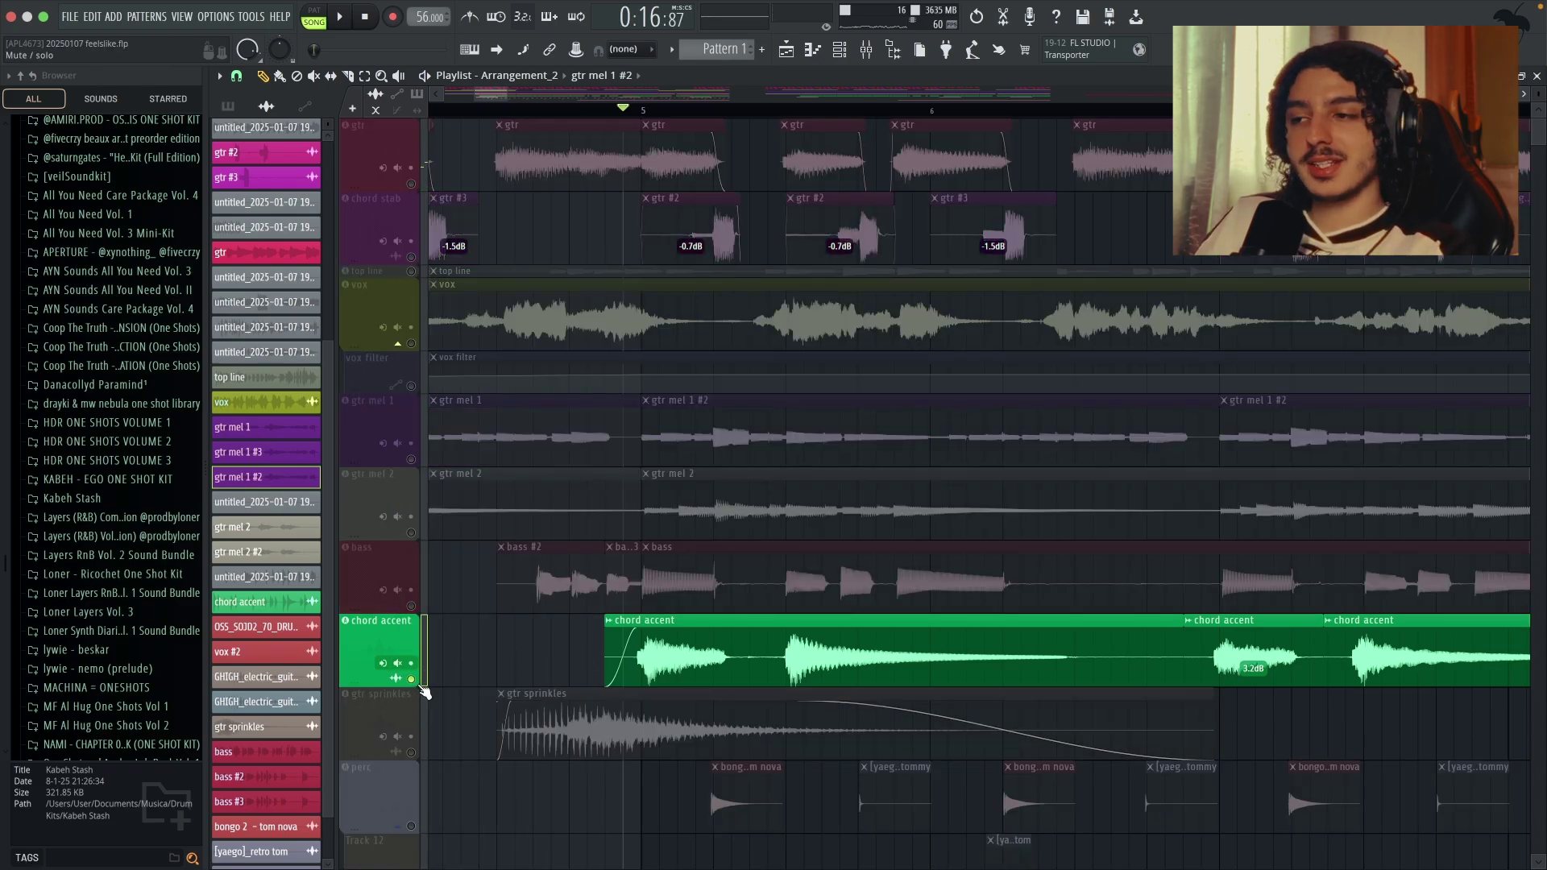
pyautogui.click(933, 151)
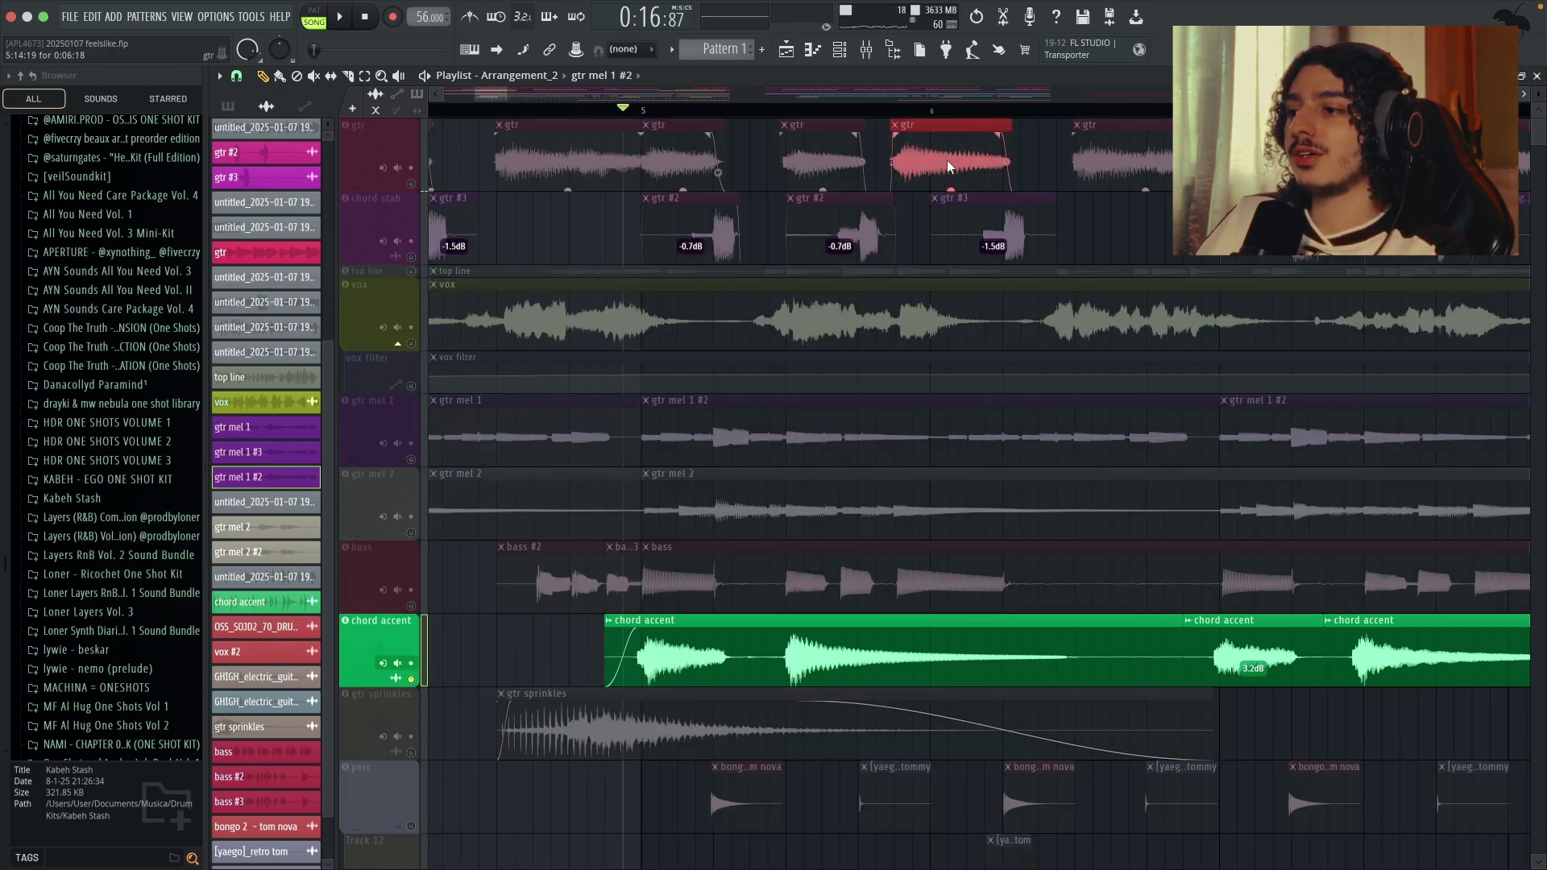
pyautogui.click(521, 640)
pyautogui.press('space')
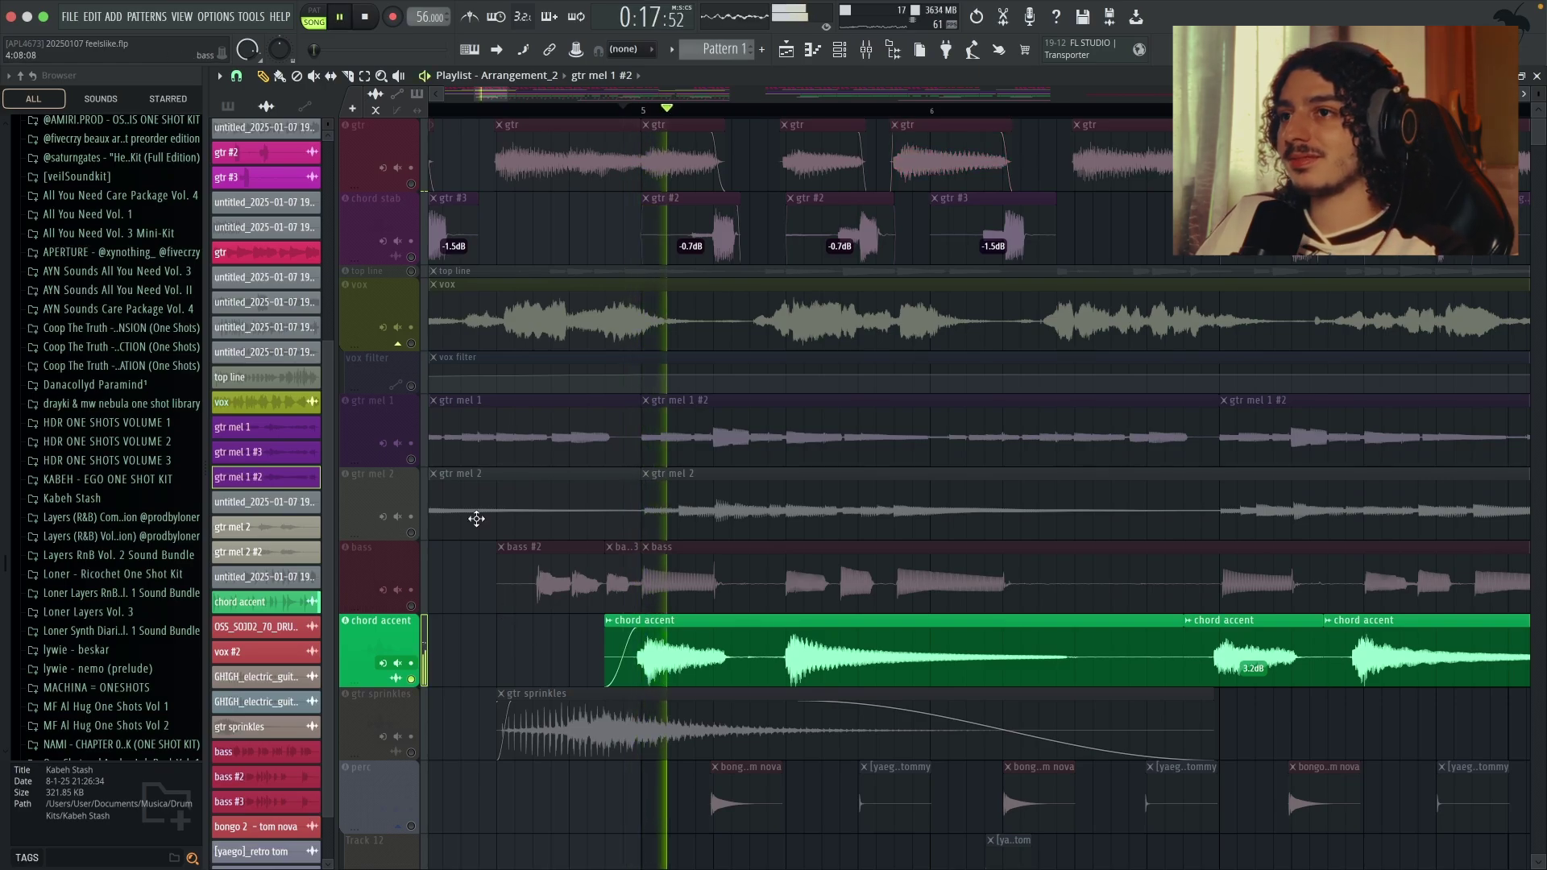
# - Bring in the chord stab, gtr, gtr mel 2 and gtr mel 1 tracks one by one during playback
pyautogui.click(411, 257)
pyautogui.click(411, 184)
pyautogui.click(411, 533)
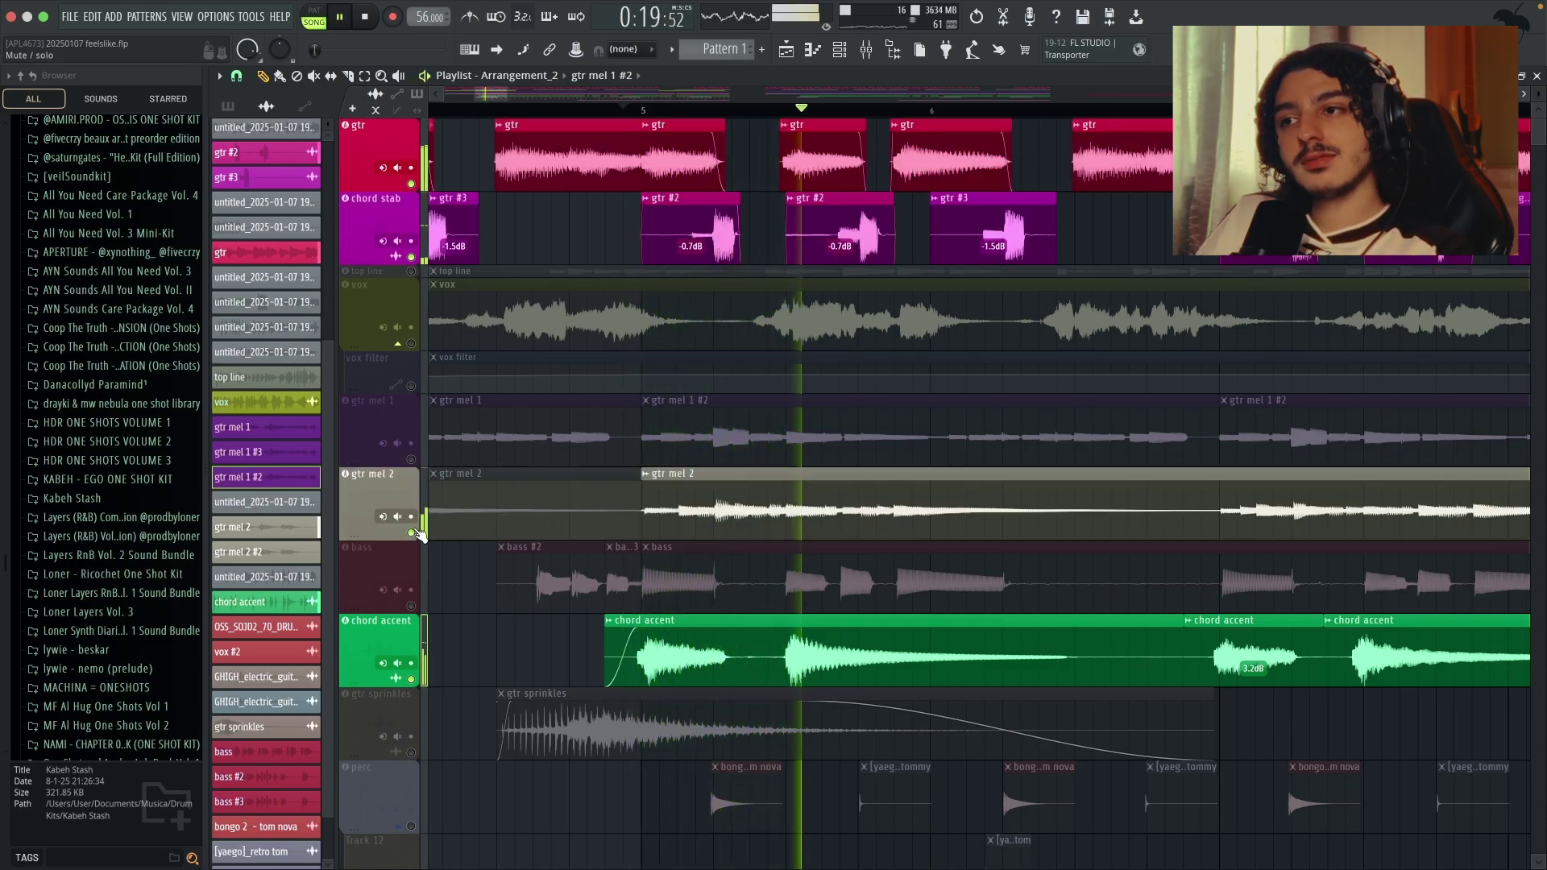
pyautogui.click(411, 460)
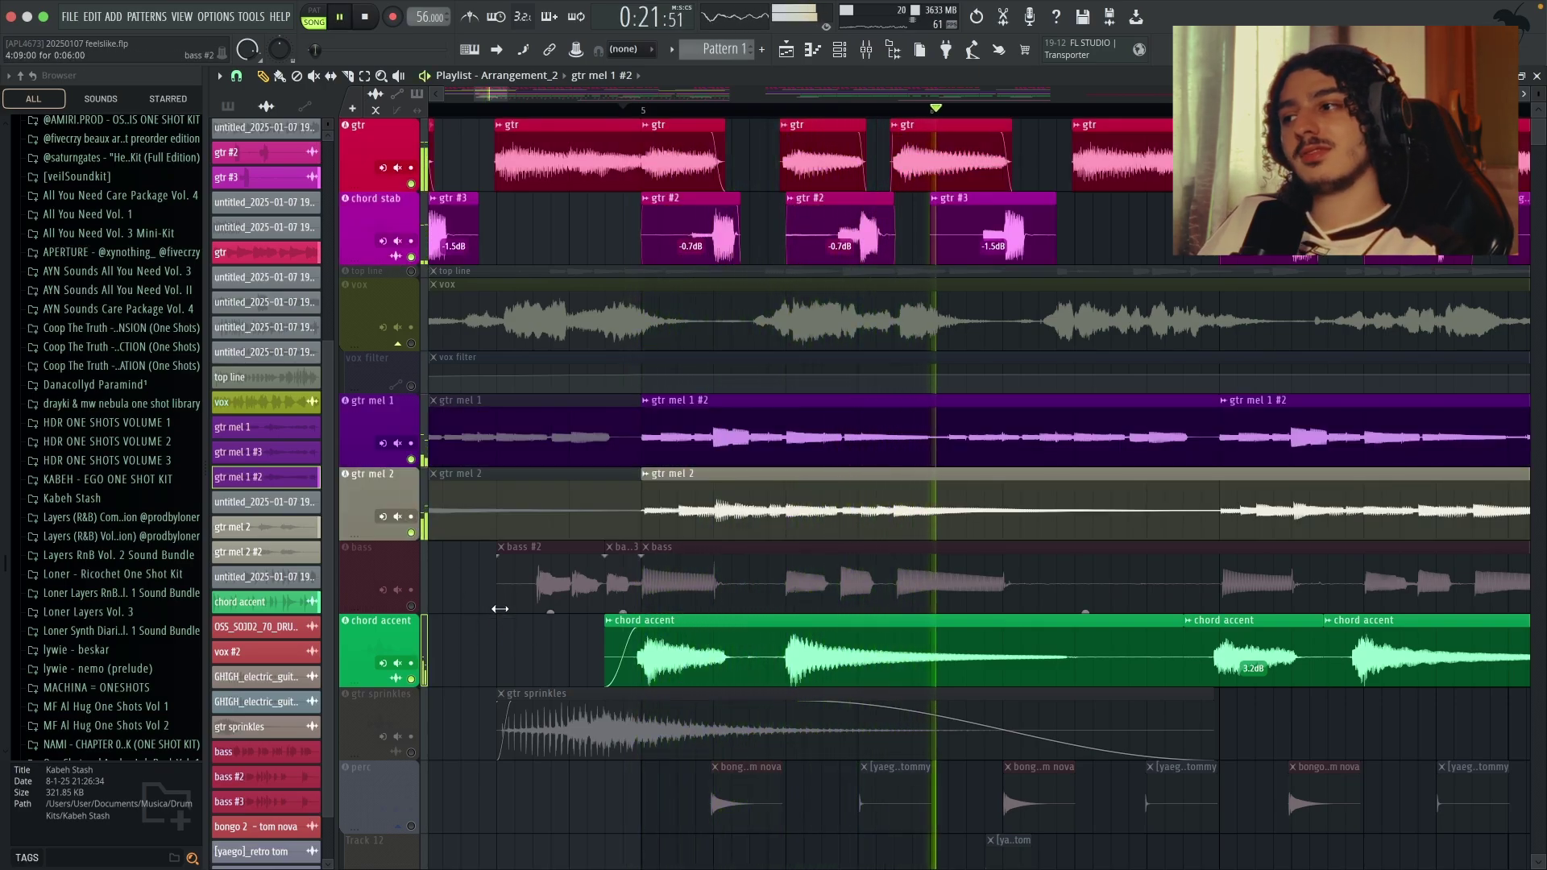
pyautogui.scroll(-2, 582, 613)
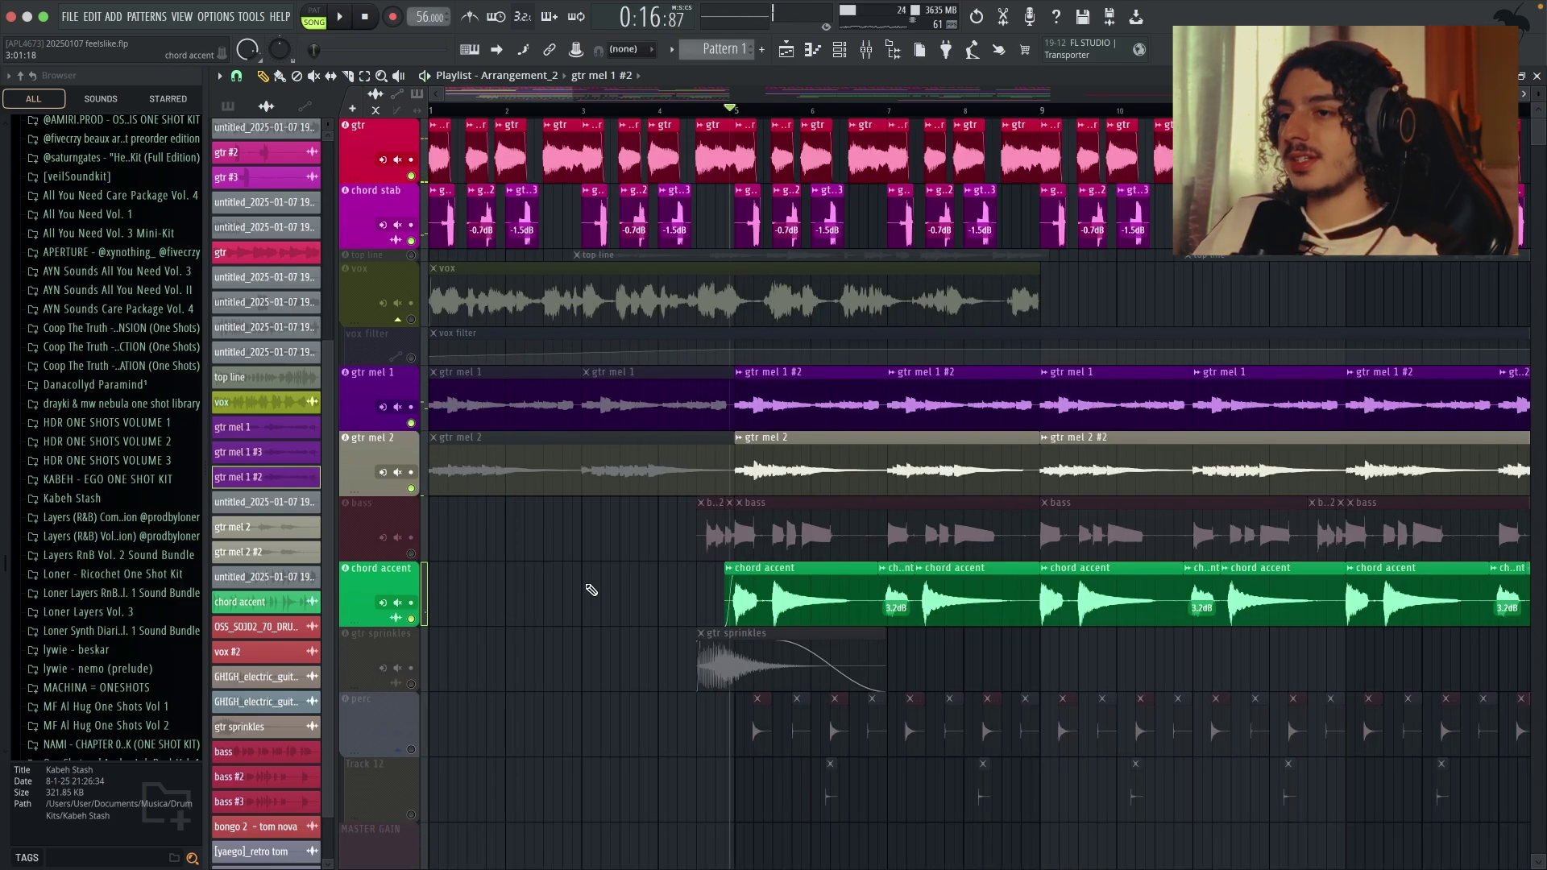
# - Solo the bass track and reposition the playhead on the timeline
pyautogui.rightClick(412, 556)
pyautogui.scroll(2, 615, 562)
pyautogui.click(798, 112)
pyautogui.click(869, 109)
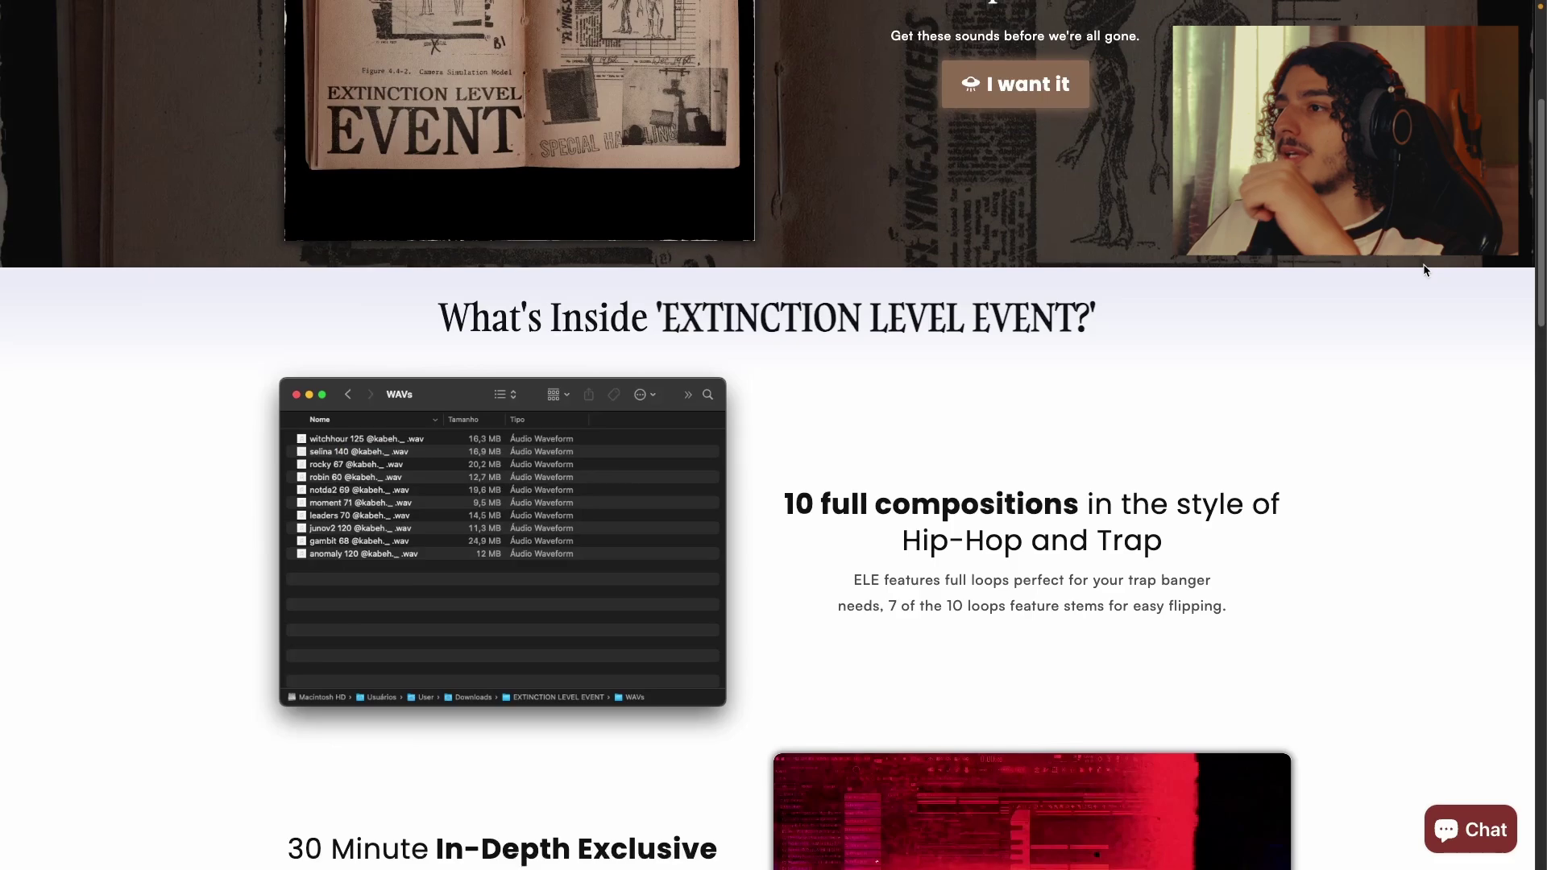
# - Switch to the EXTINCTION LEVEL EVENT product page in the browser and review its contents and product listing
pyautogui.scroll(-7, 1425, 270)
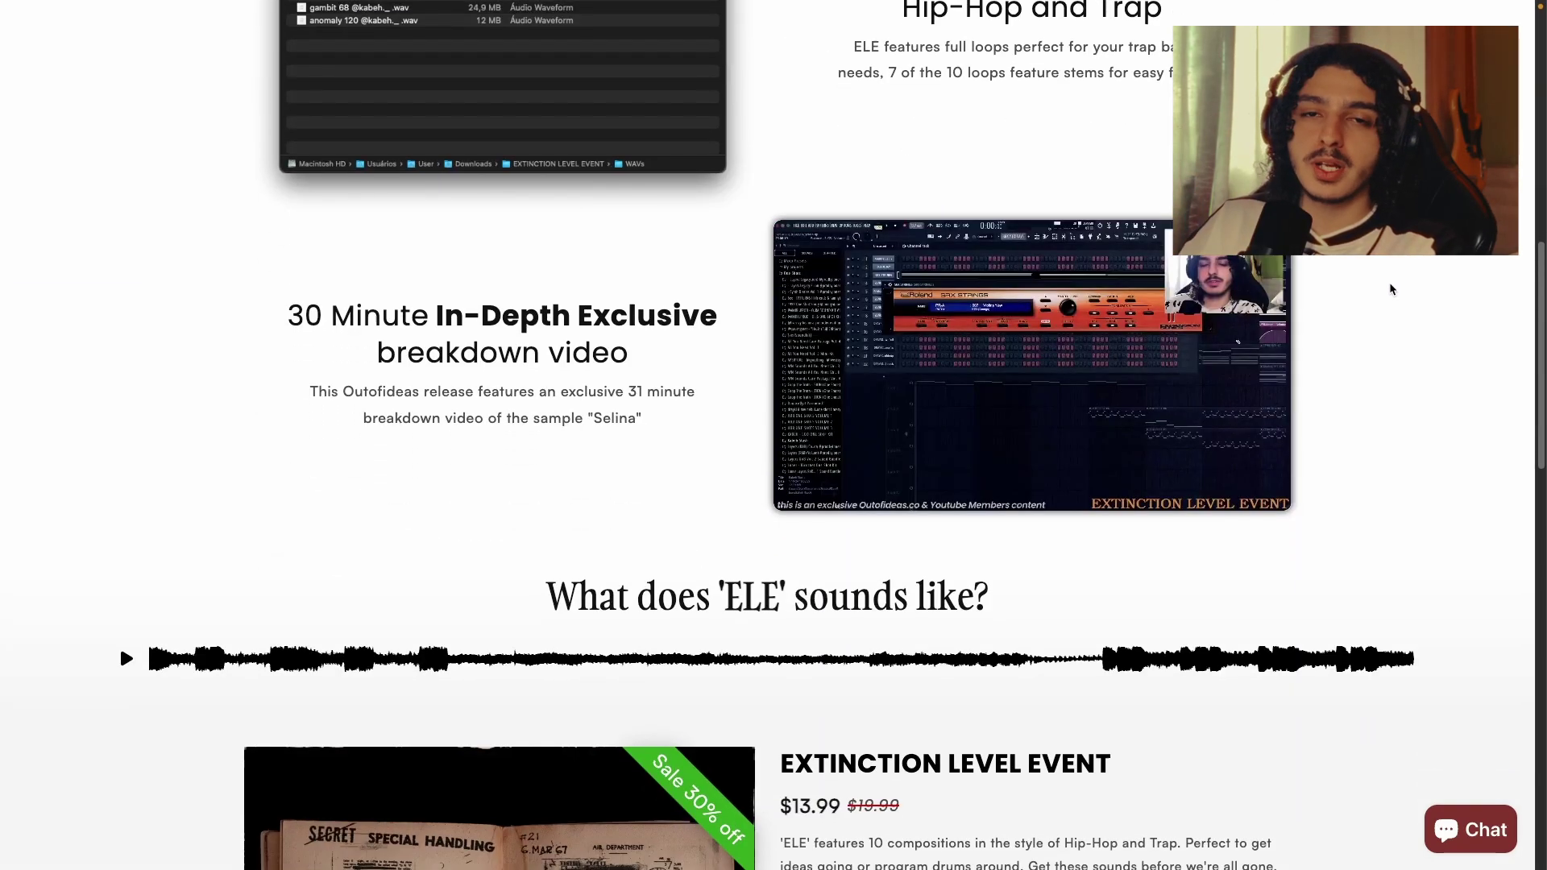
pyautogui.scroll(1, 1442, 274)
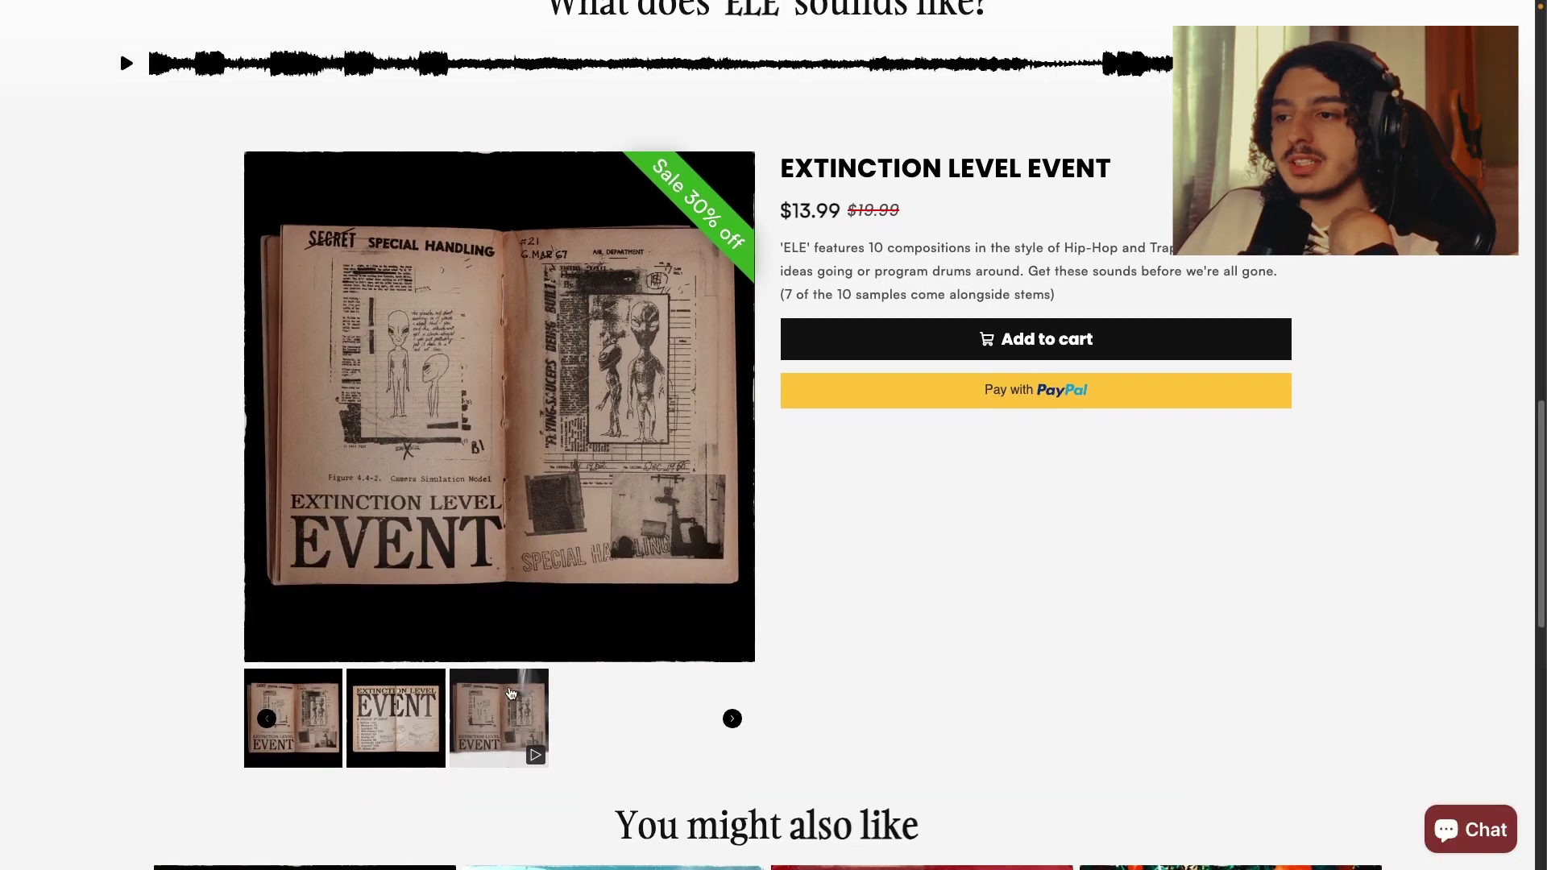
# - Review the EXTINCTION LEVEL EVENT product listing and select its video thumbnail
pyautogui.scroll(5, 875, 722)
pyautogui.scroll(-3, 876, 724)
pyautogui.scroll(-3, 877, 722)
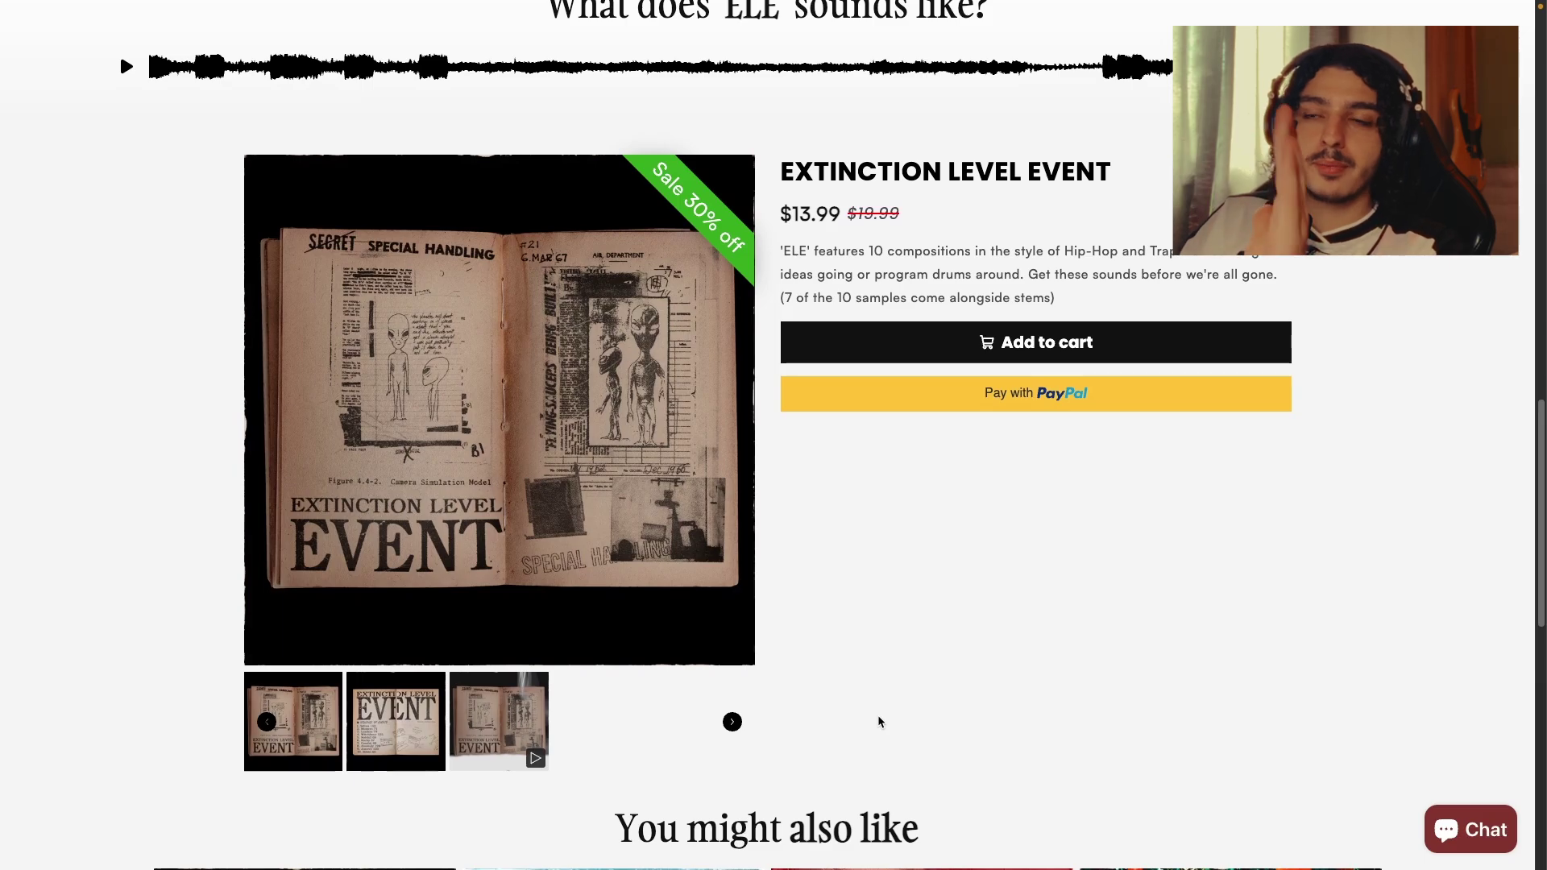
pyautogui.click(509, 721)
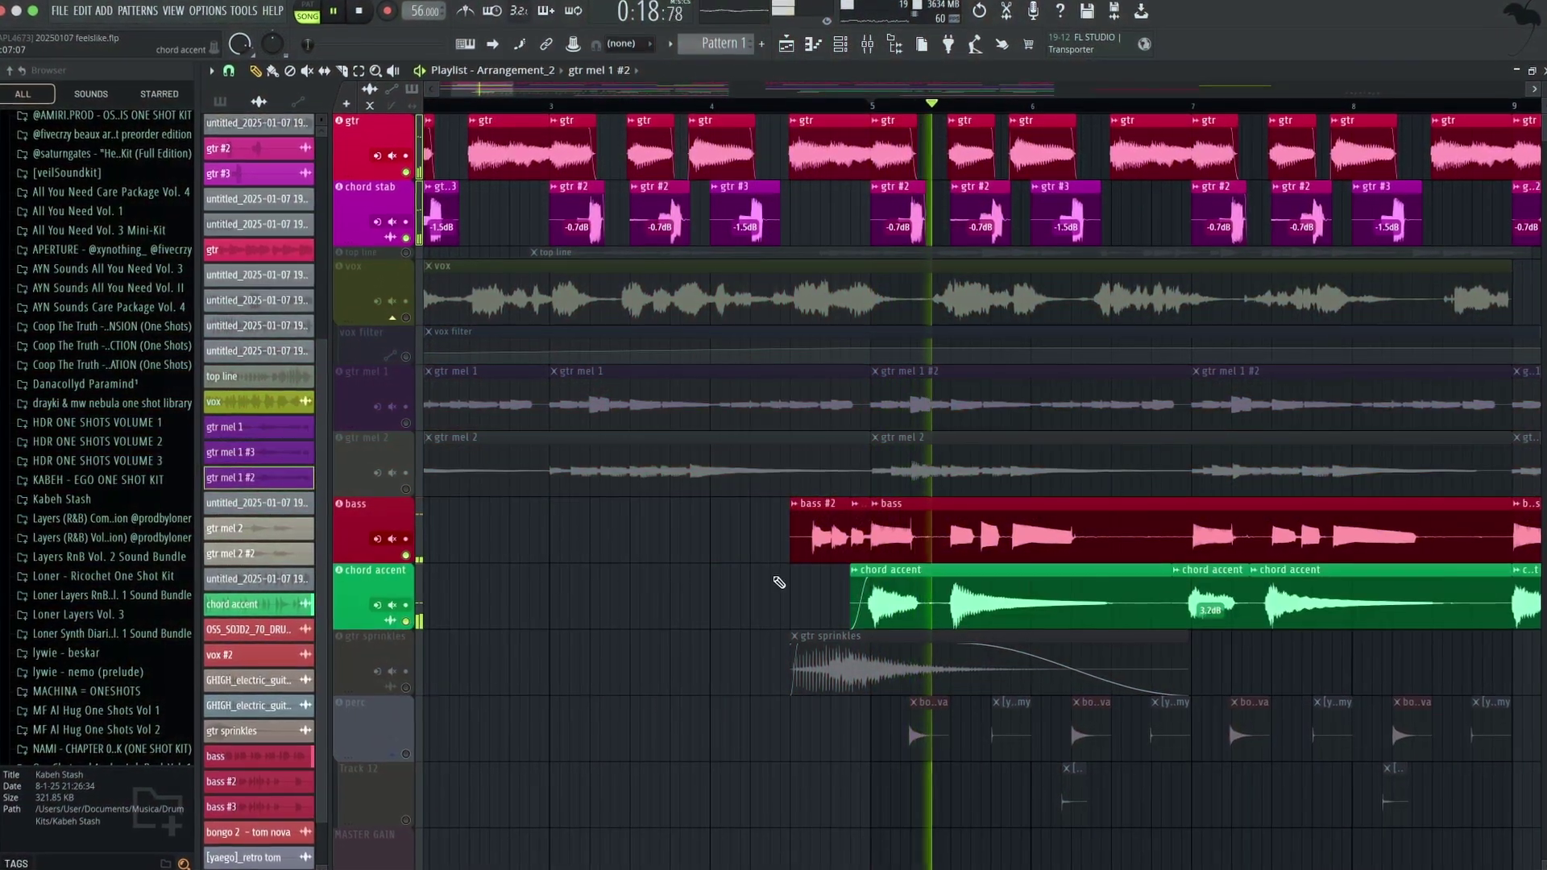
# - Return to the FL Studio playlist, solo the bass track and play it from bar 5
pyautogui.scroll(3, 1037, 606)
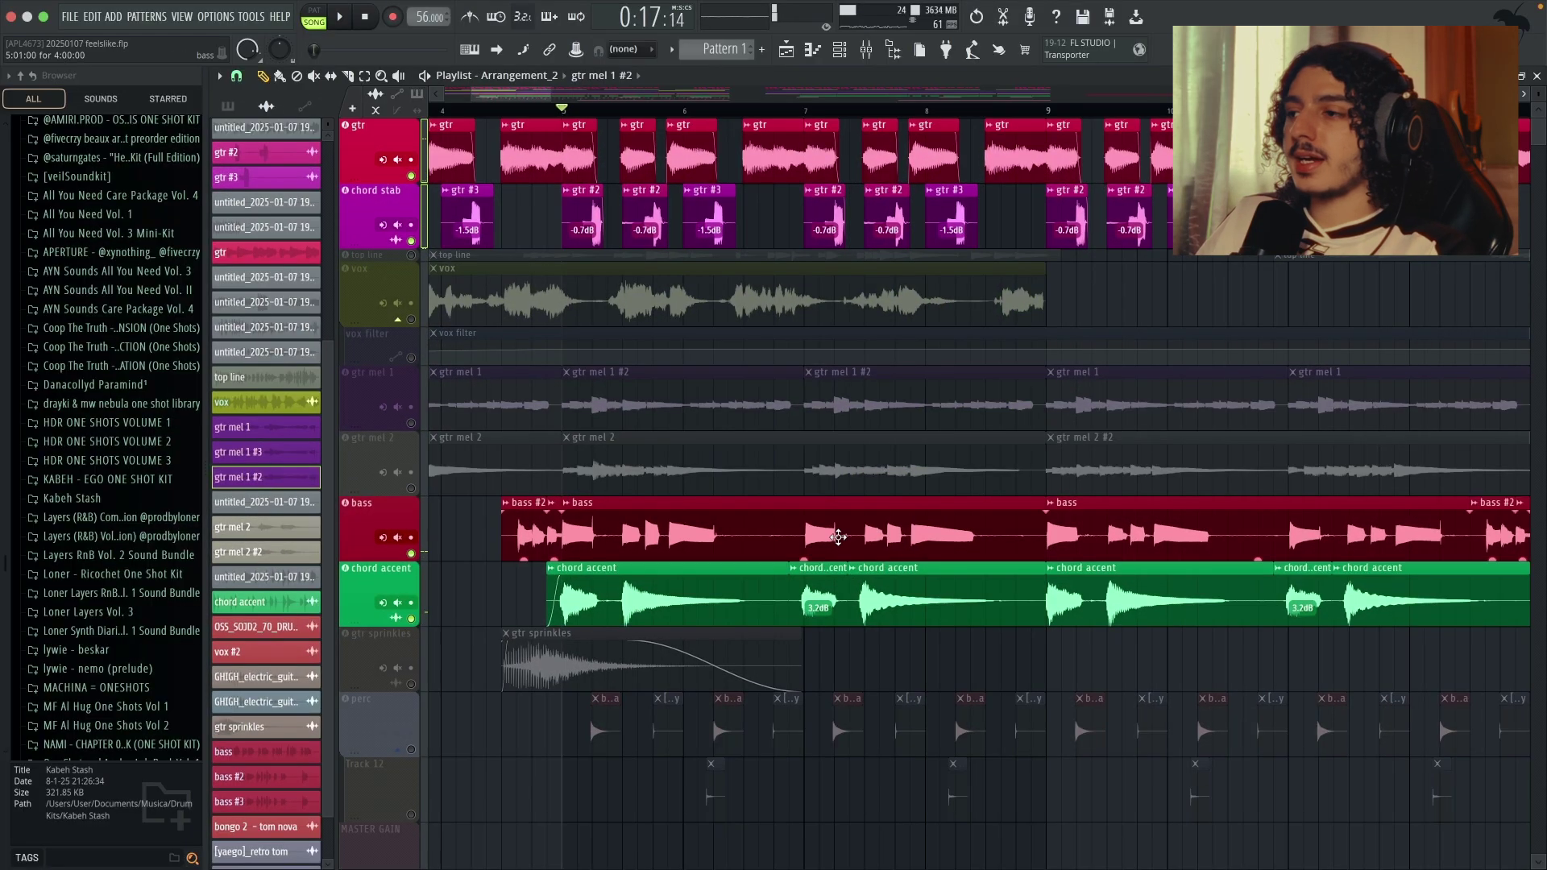
pyautogui.scroll(-5, 838, 538)
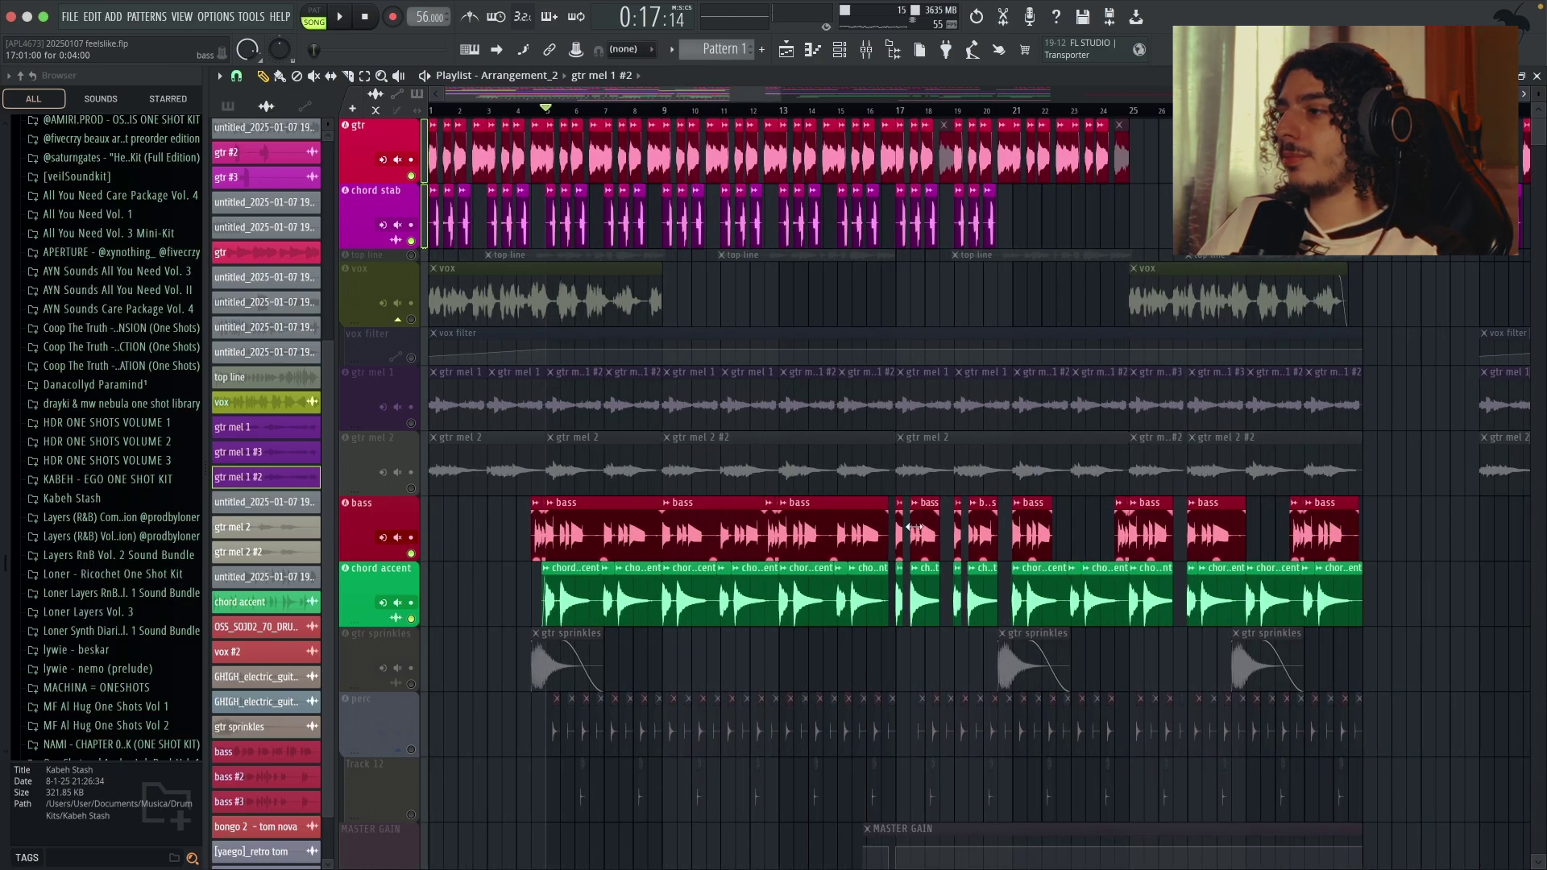
pyautogui.scroll(5, 530, 550)
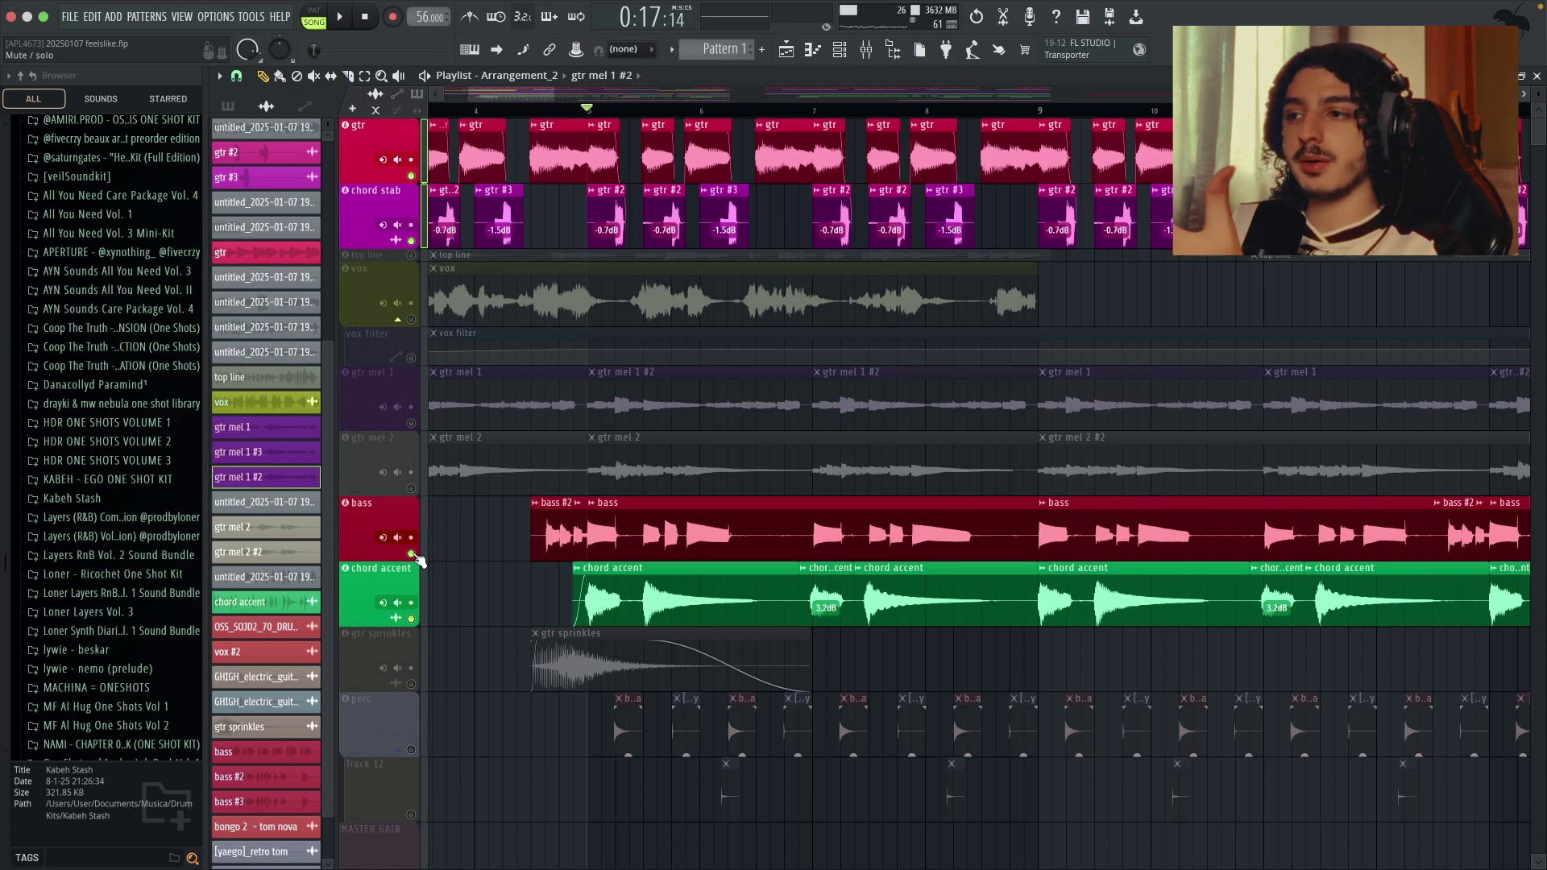
pyautogui.rightClick(413, 554)
pyautogui.scroll(2, 478, 577)
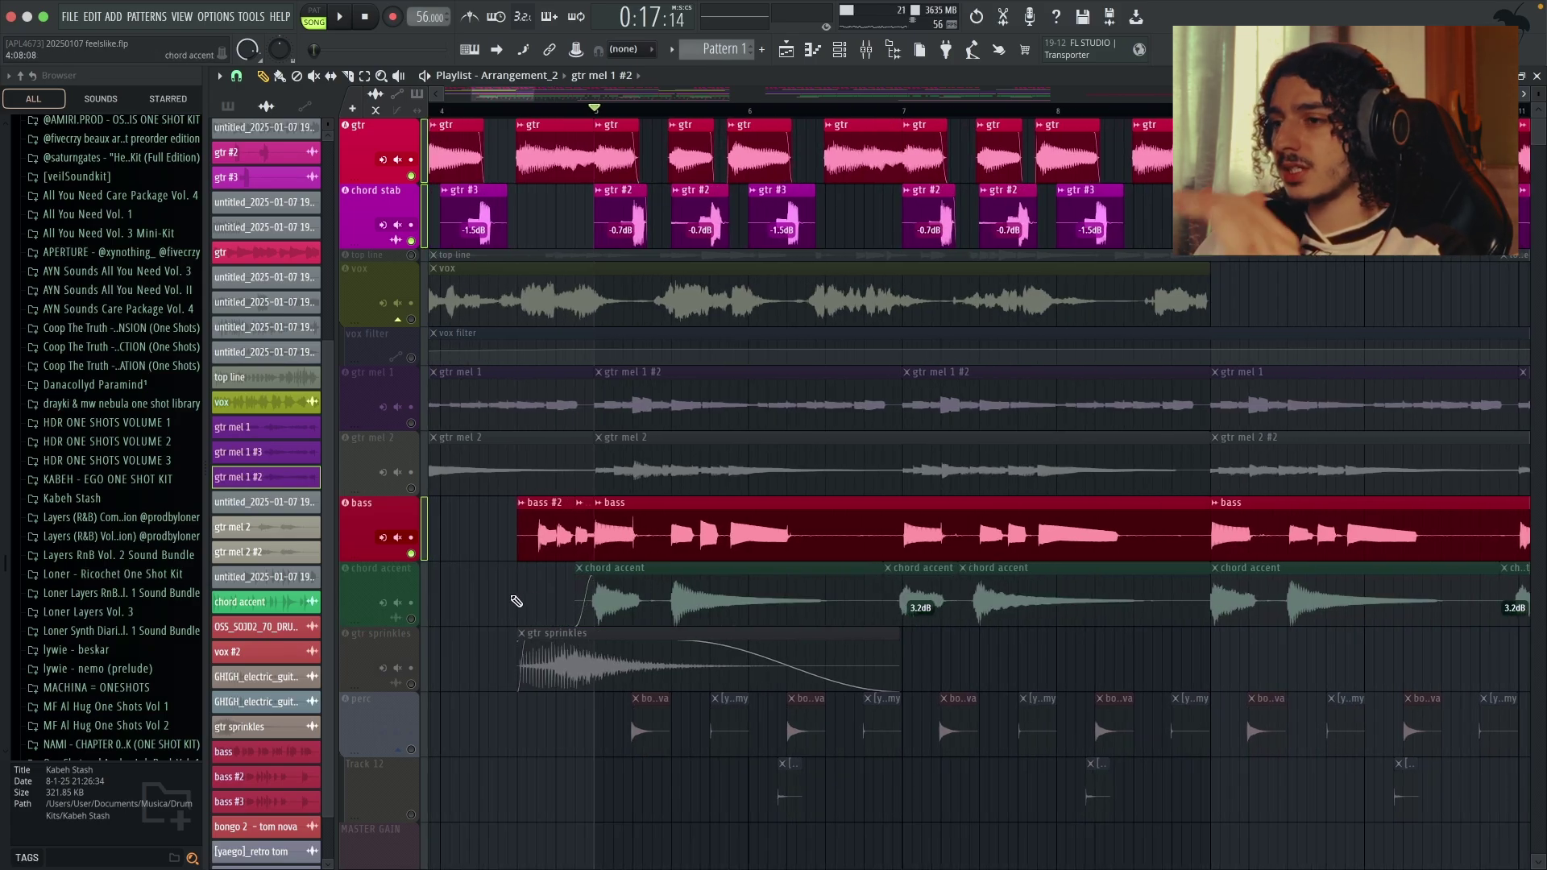
pyautogui.rightClick(411, 618)
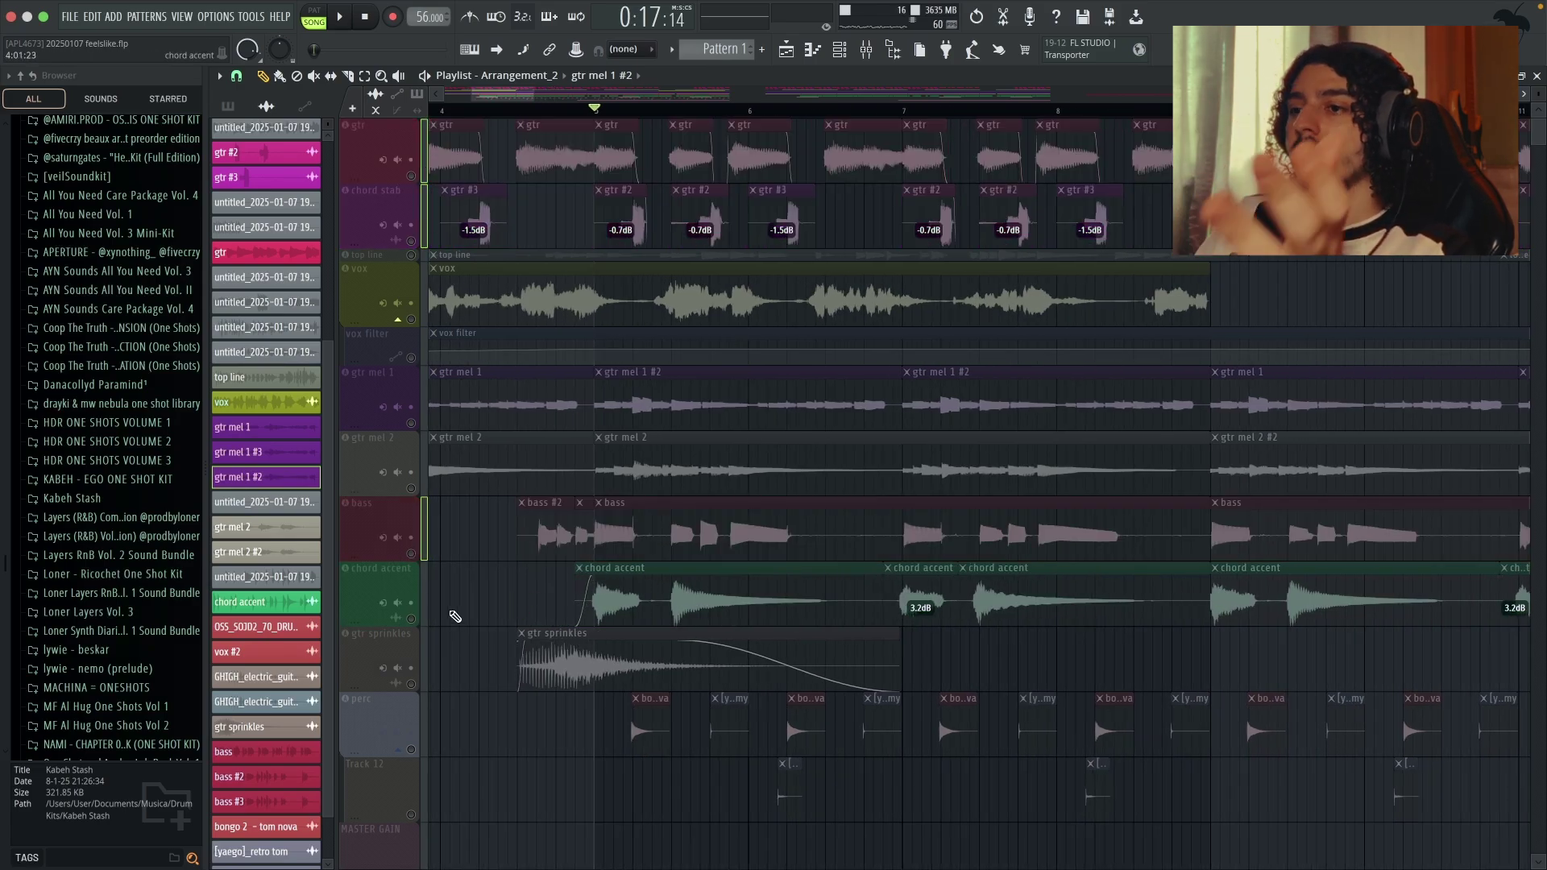
pyautogui.click(413, 554)
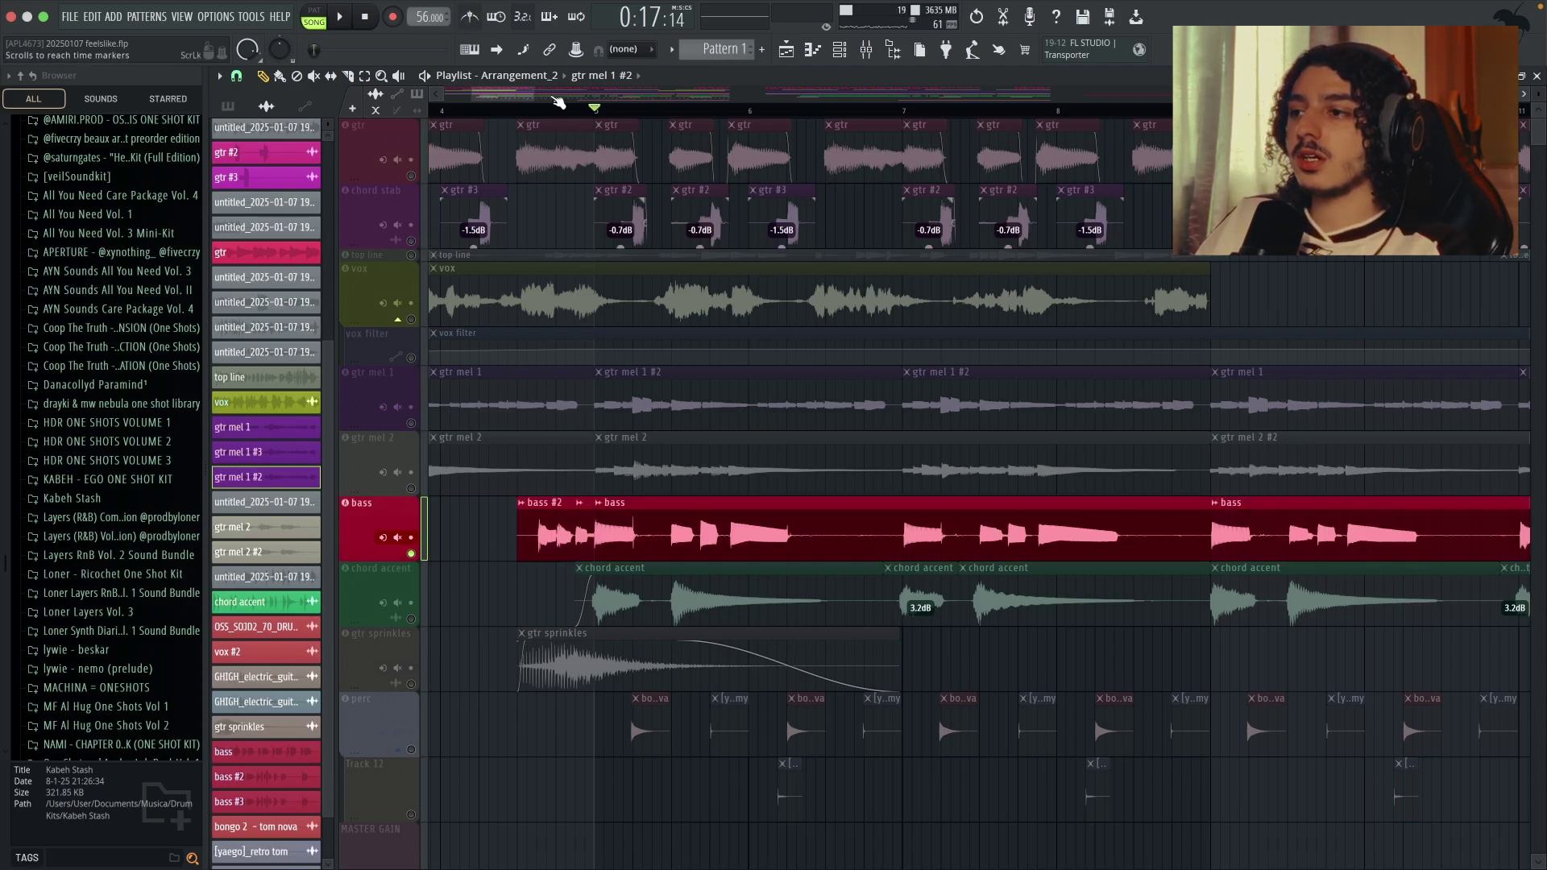
pyautogui.press('space')
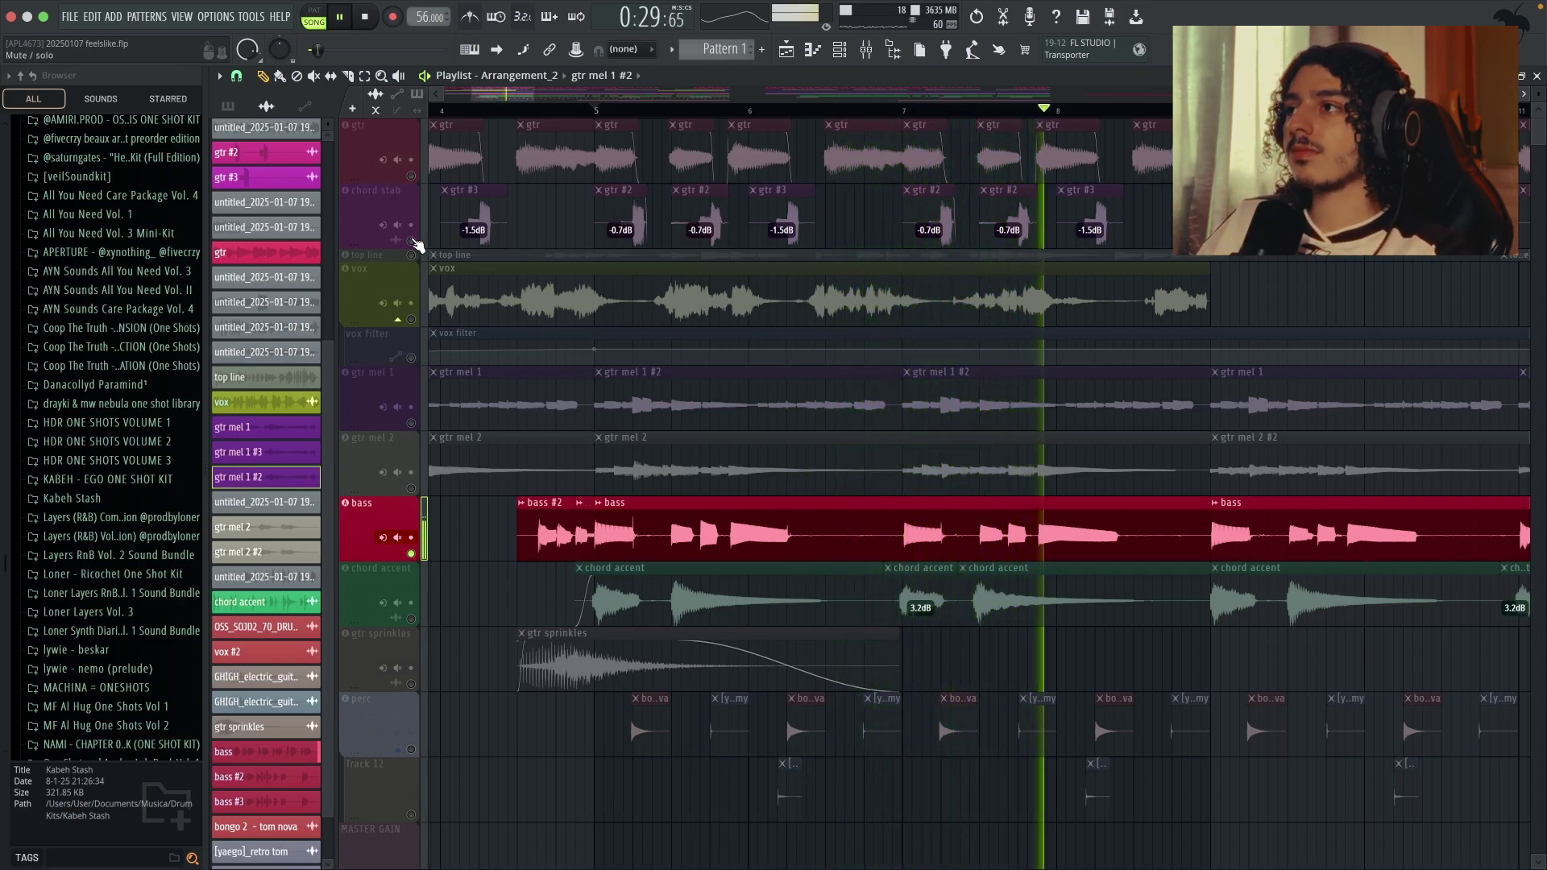
pyautogui.press('space')
# - Bring gtr and chord stab back in with the bass, play from bar 5, and unmute chord accent
pyautogui.click(414, 242)
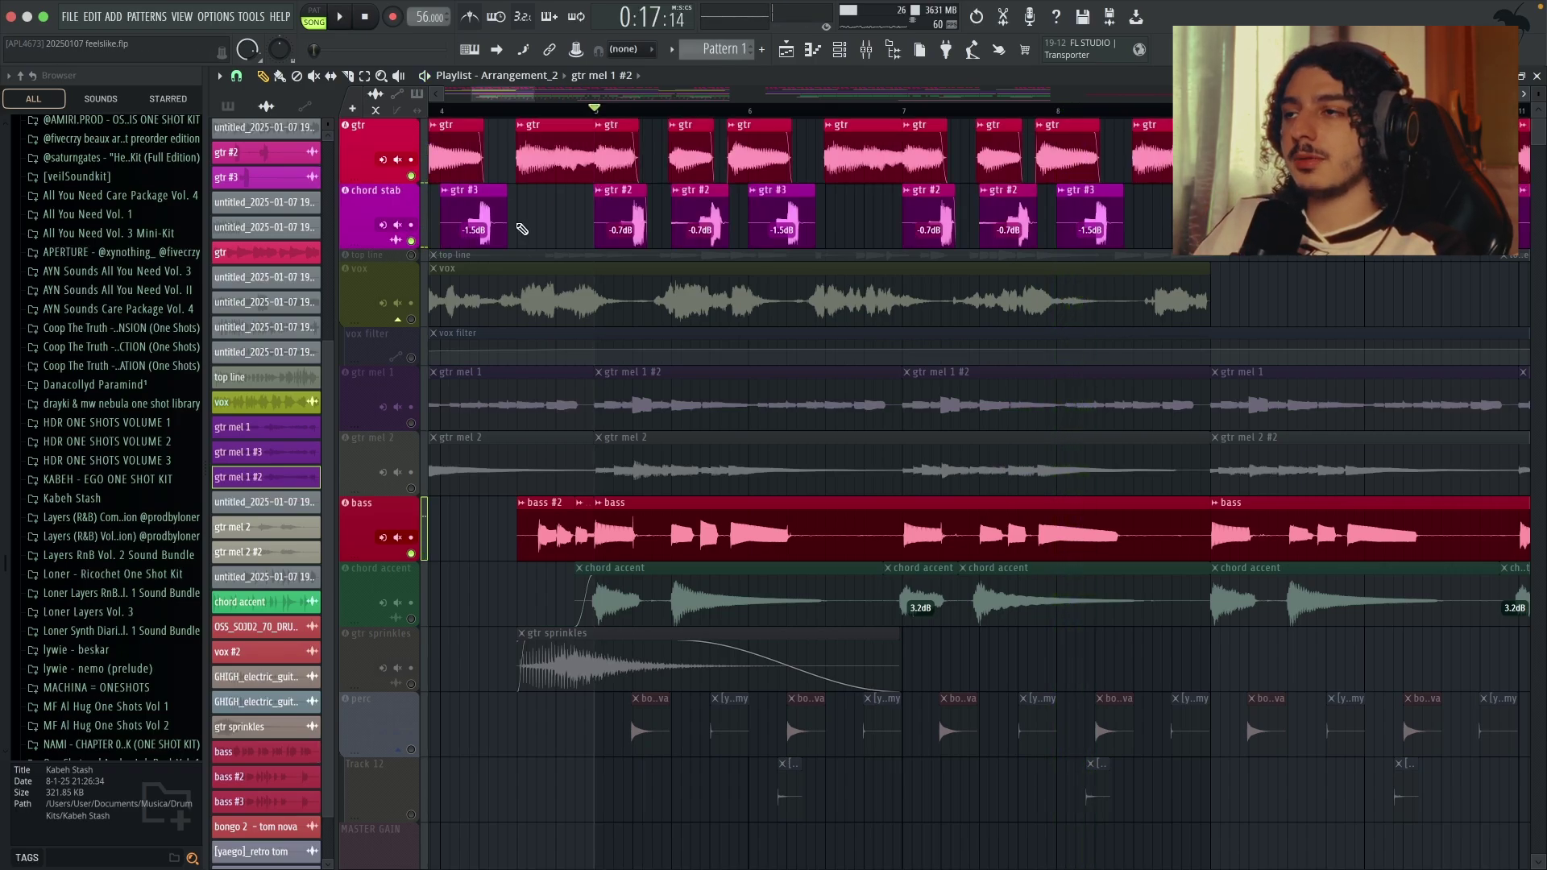
pyautogui.press('space')
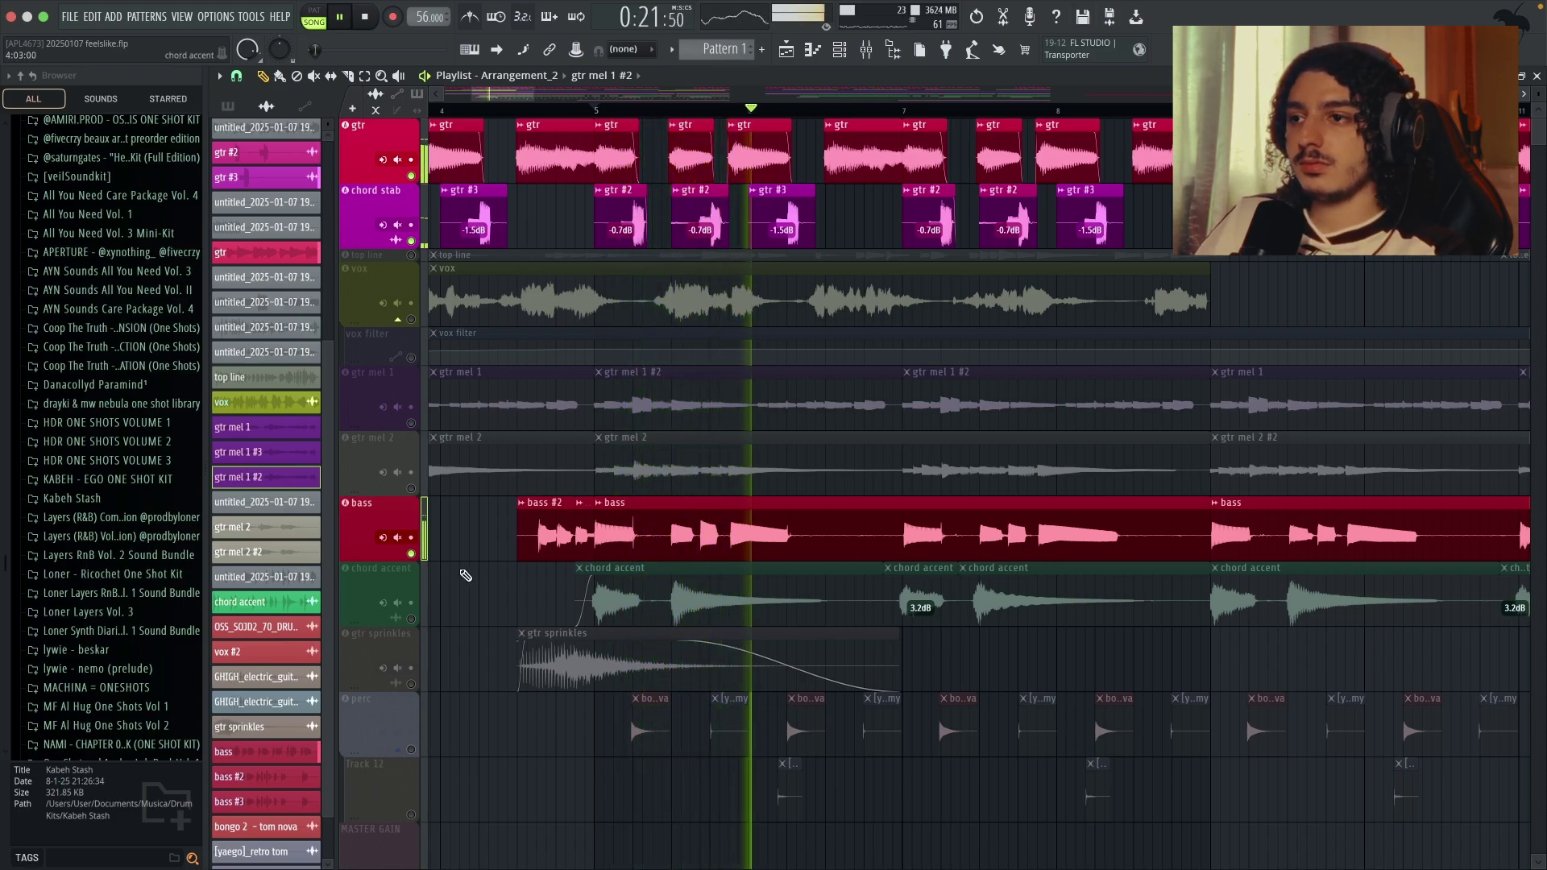
pyautogui.press('space')
pyautogui.click(411, 619)
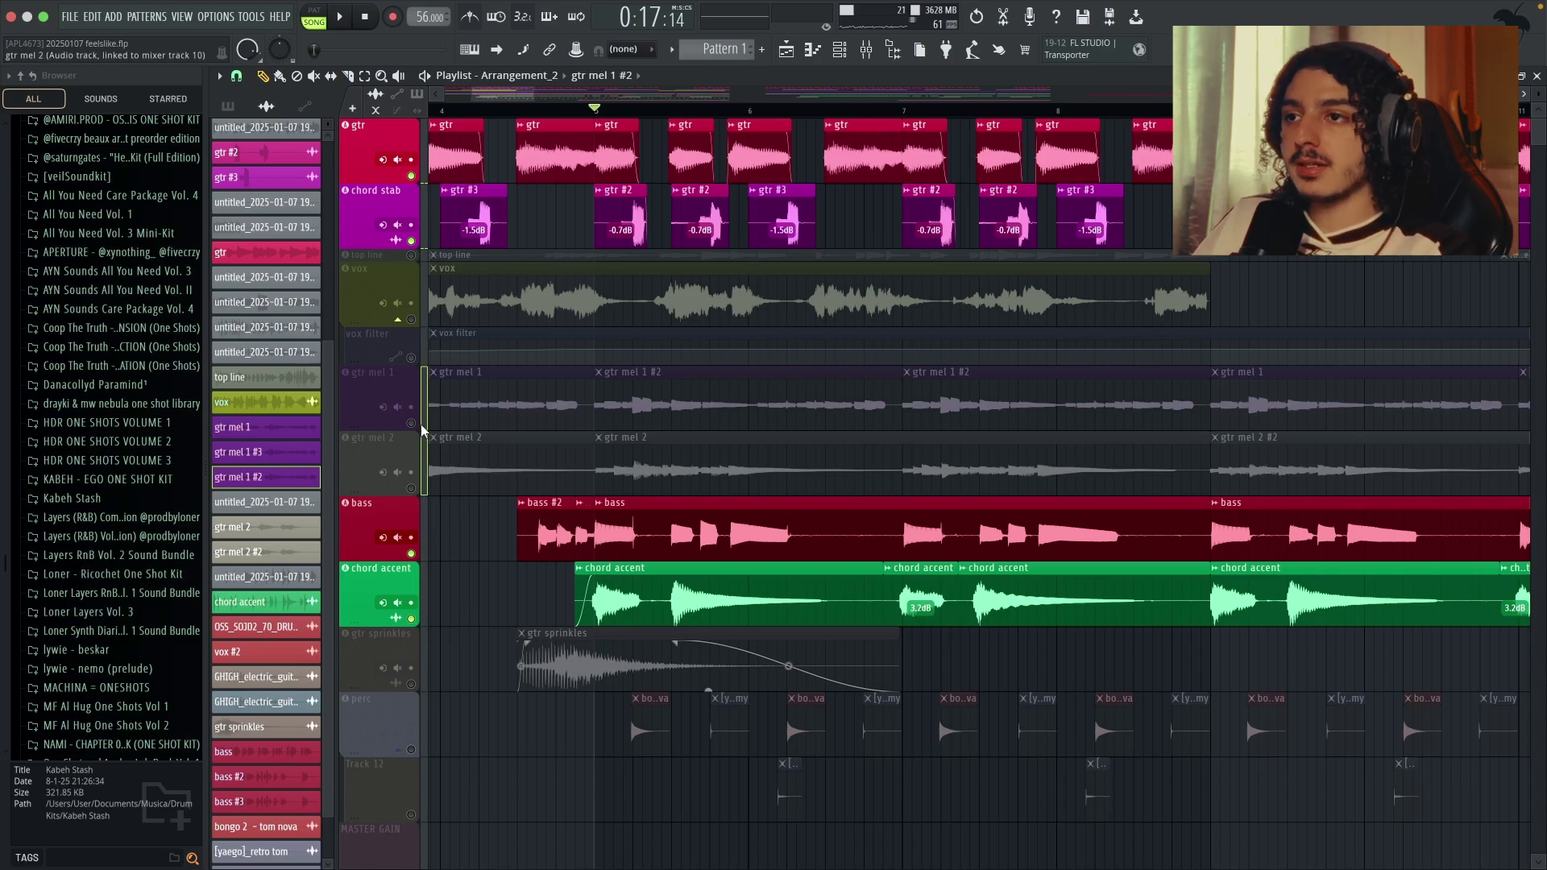
# - Isolate the gtr mel 1 and gtr mel 2 tracks and play them briefly from bar 5
pyautogui.moveTo(412, 423); pyautogui.dragTo(413, 490)
pyautogui.rightClick(413, 489)
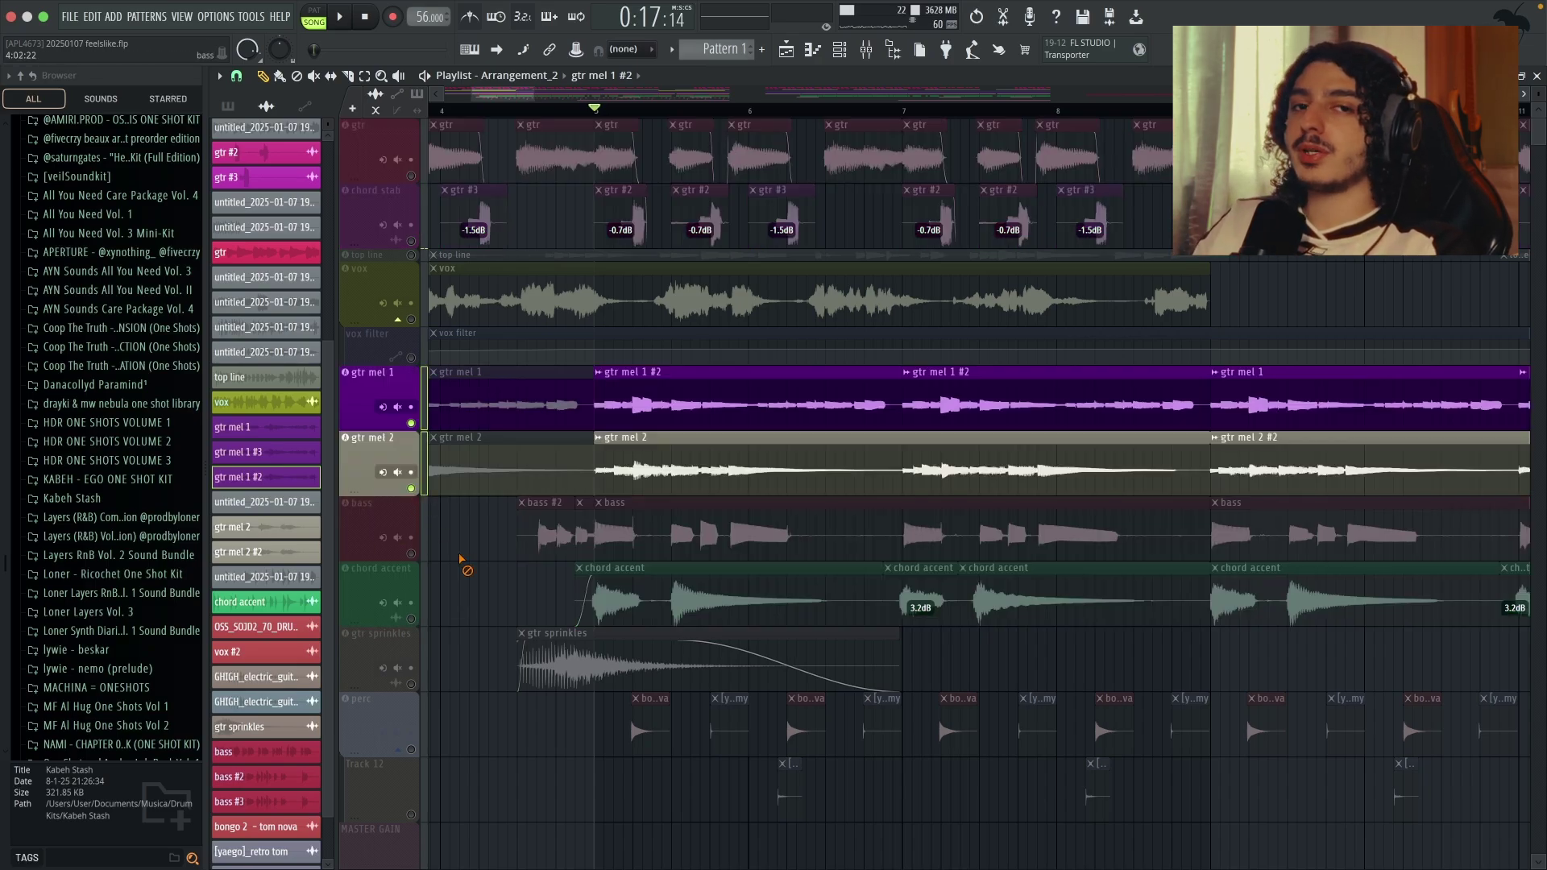
pyautogui.press('space')
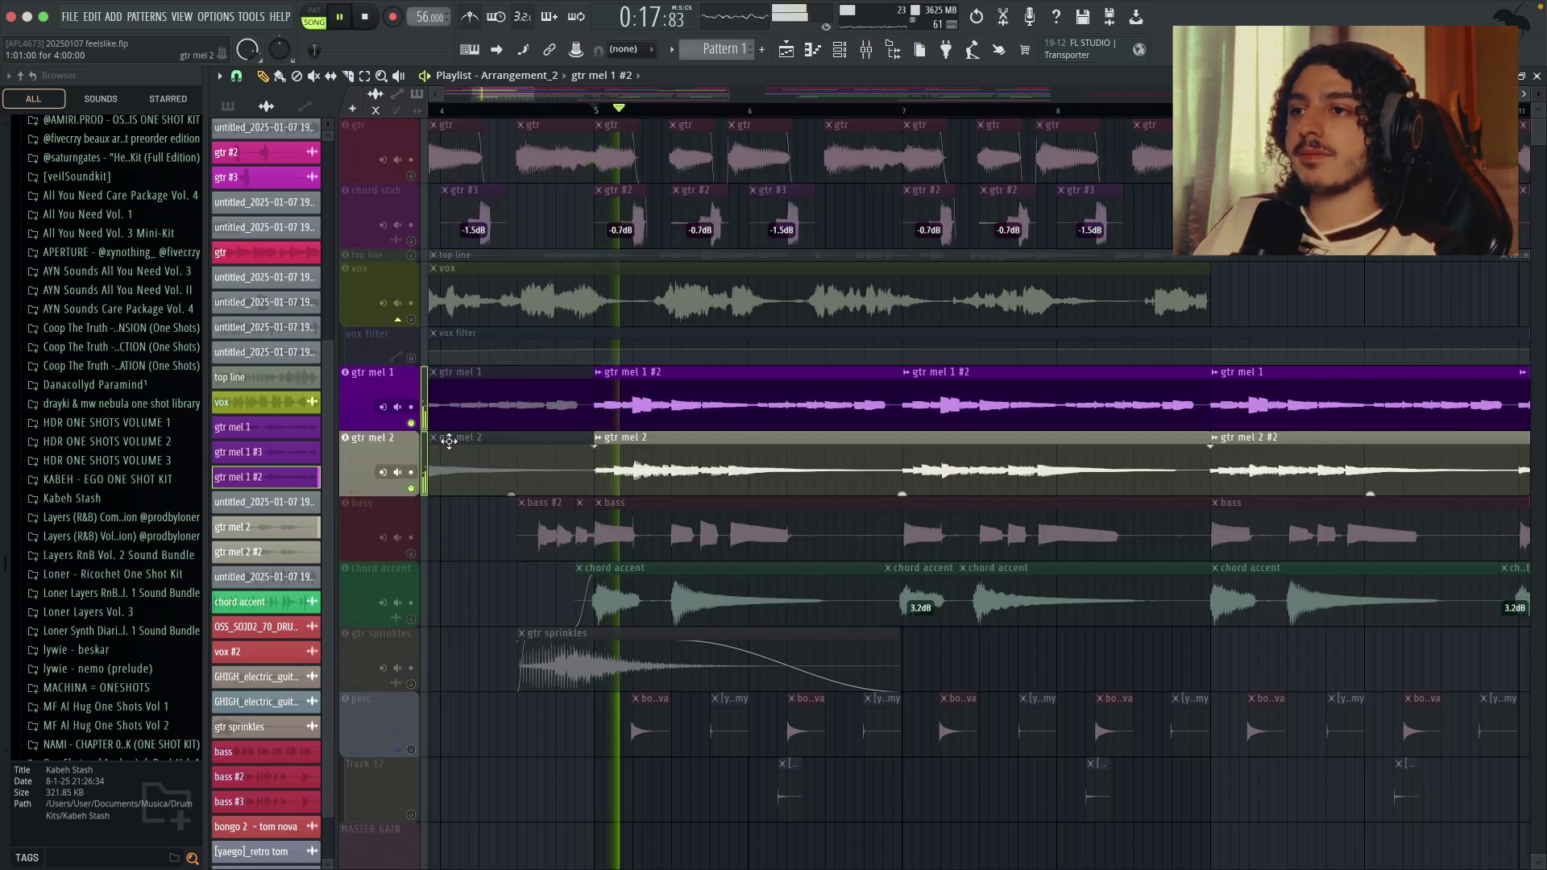
pyautogui.press('space')
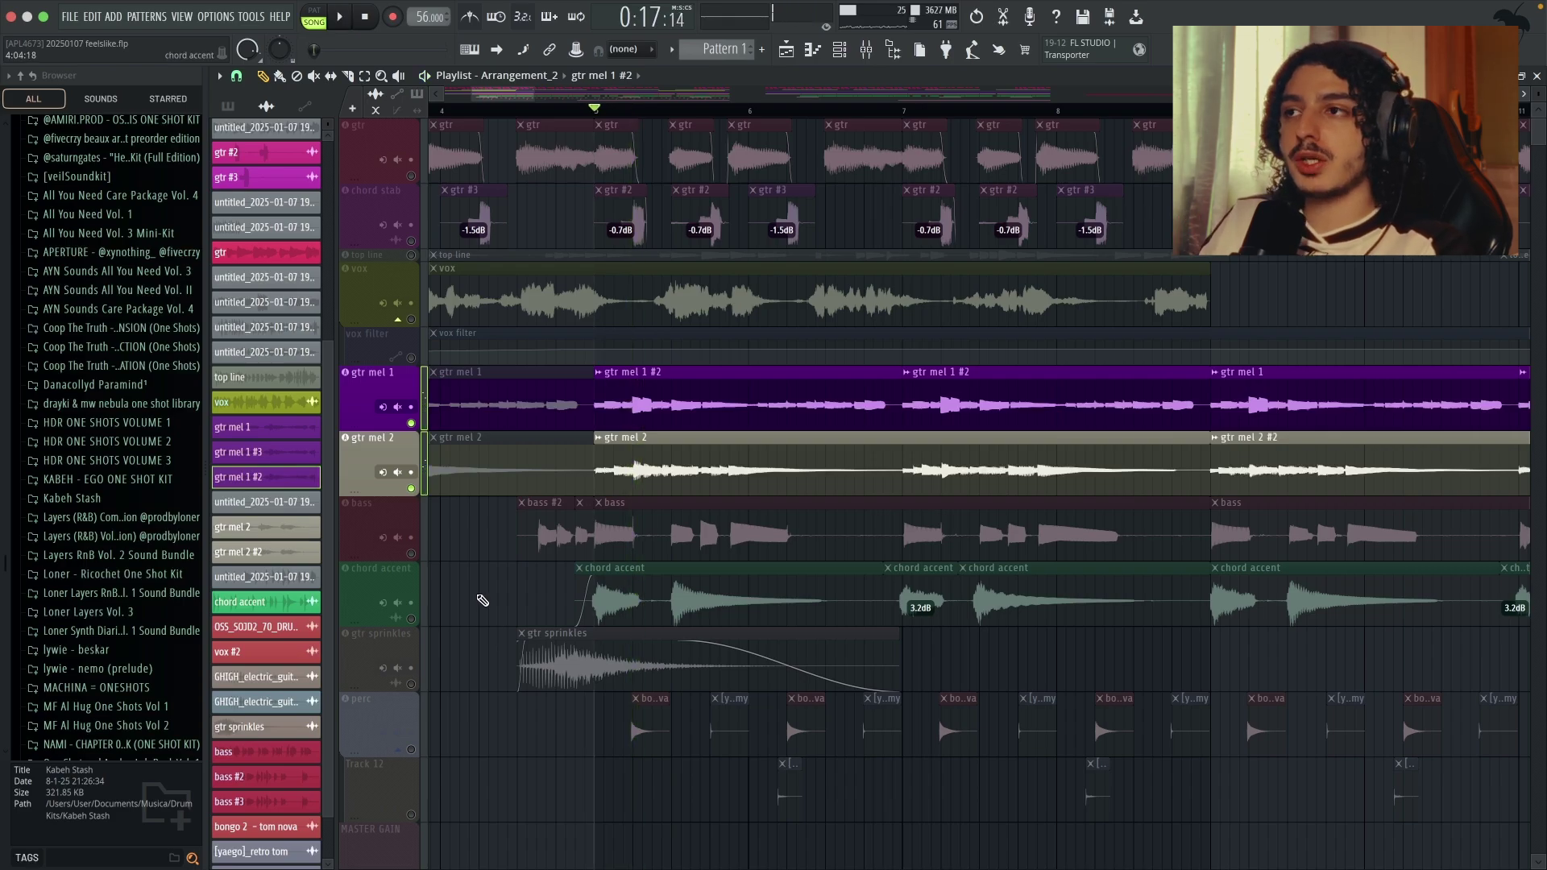
# - Unmute chord stab and gtr alongside the two melody tracks and play the combination from bar 5
pyautogui.moveTo(411, 241); pyautogui.dragTo(412, 176)
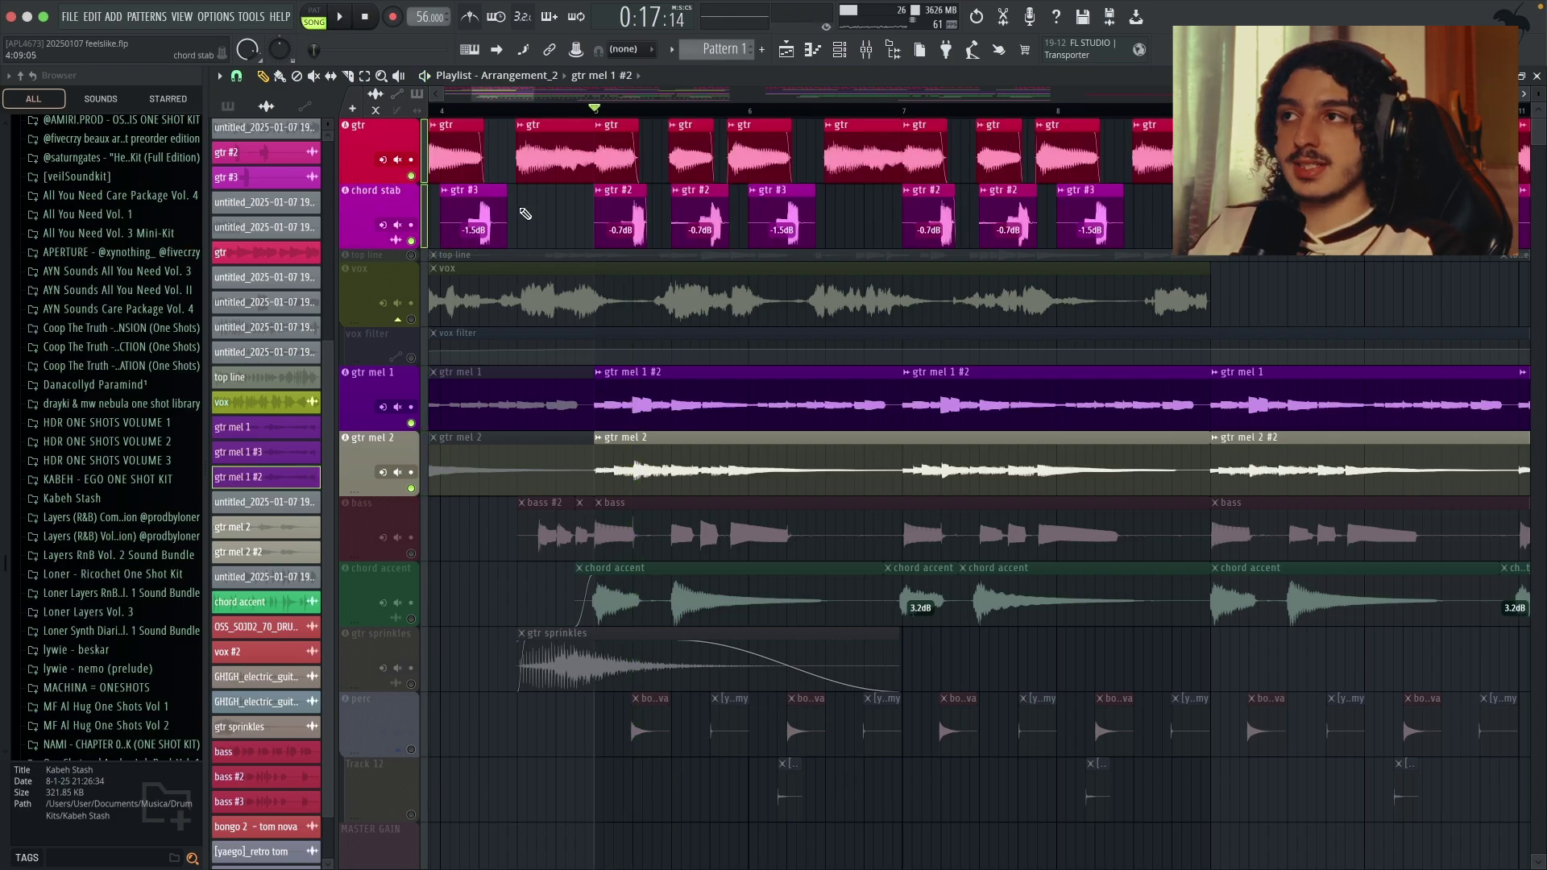
pyautogui.press('space')
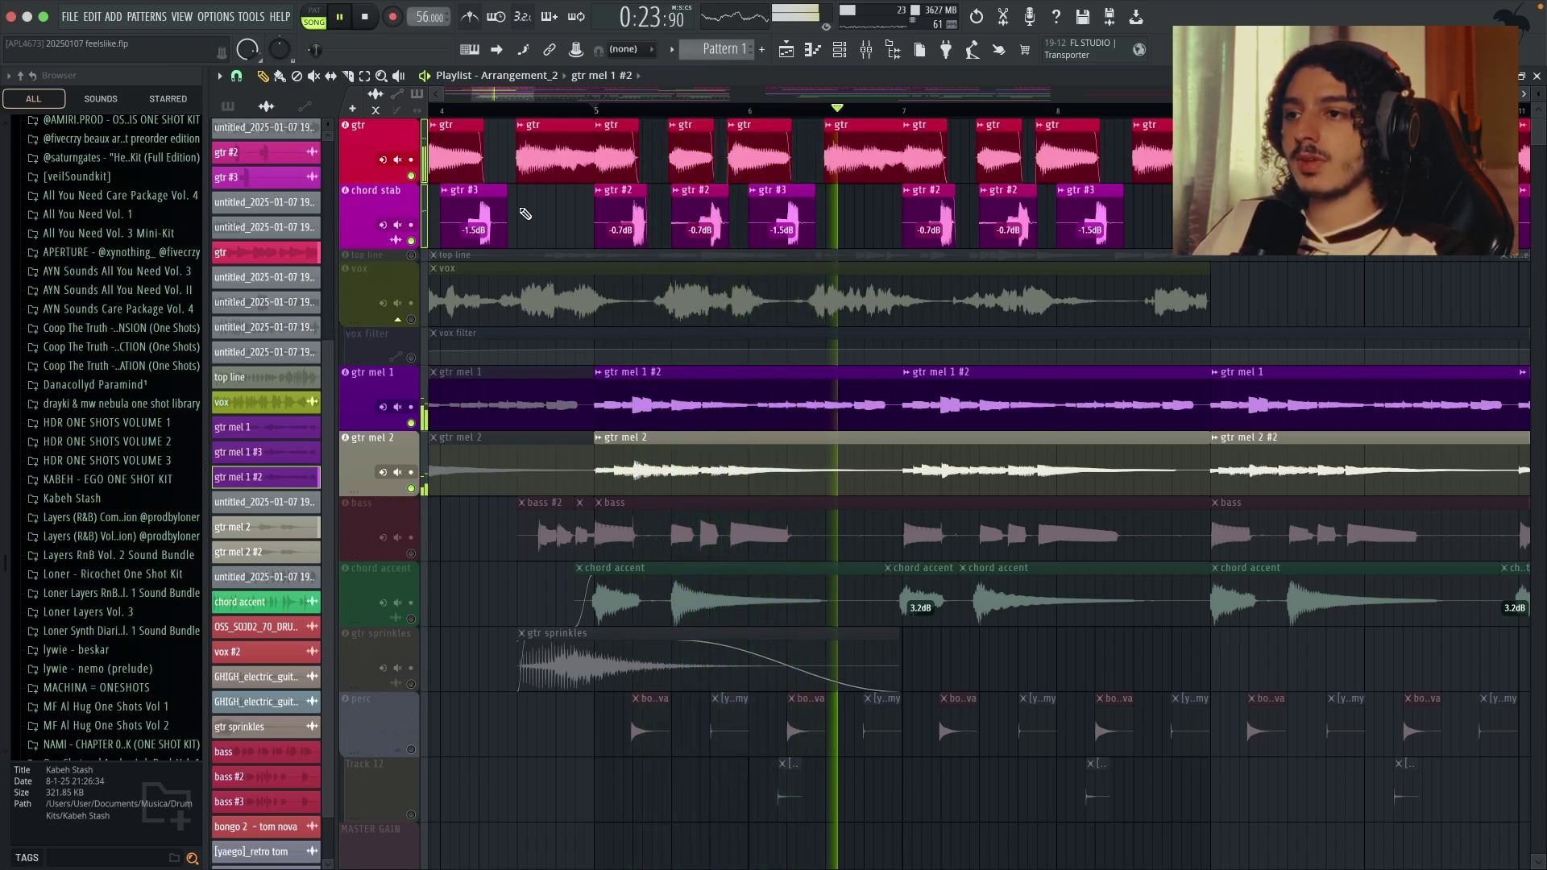
pyautogui.press('space')
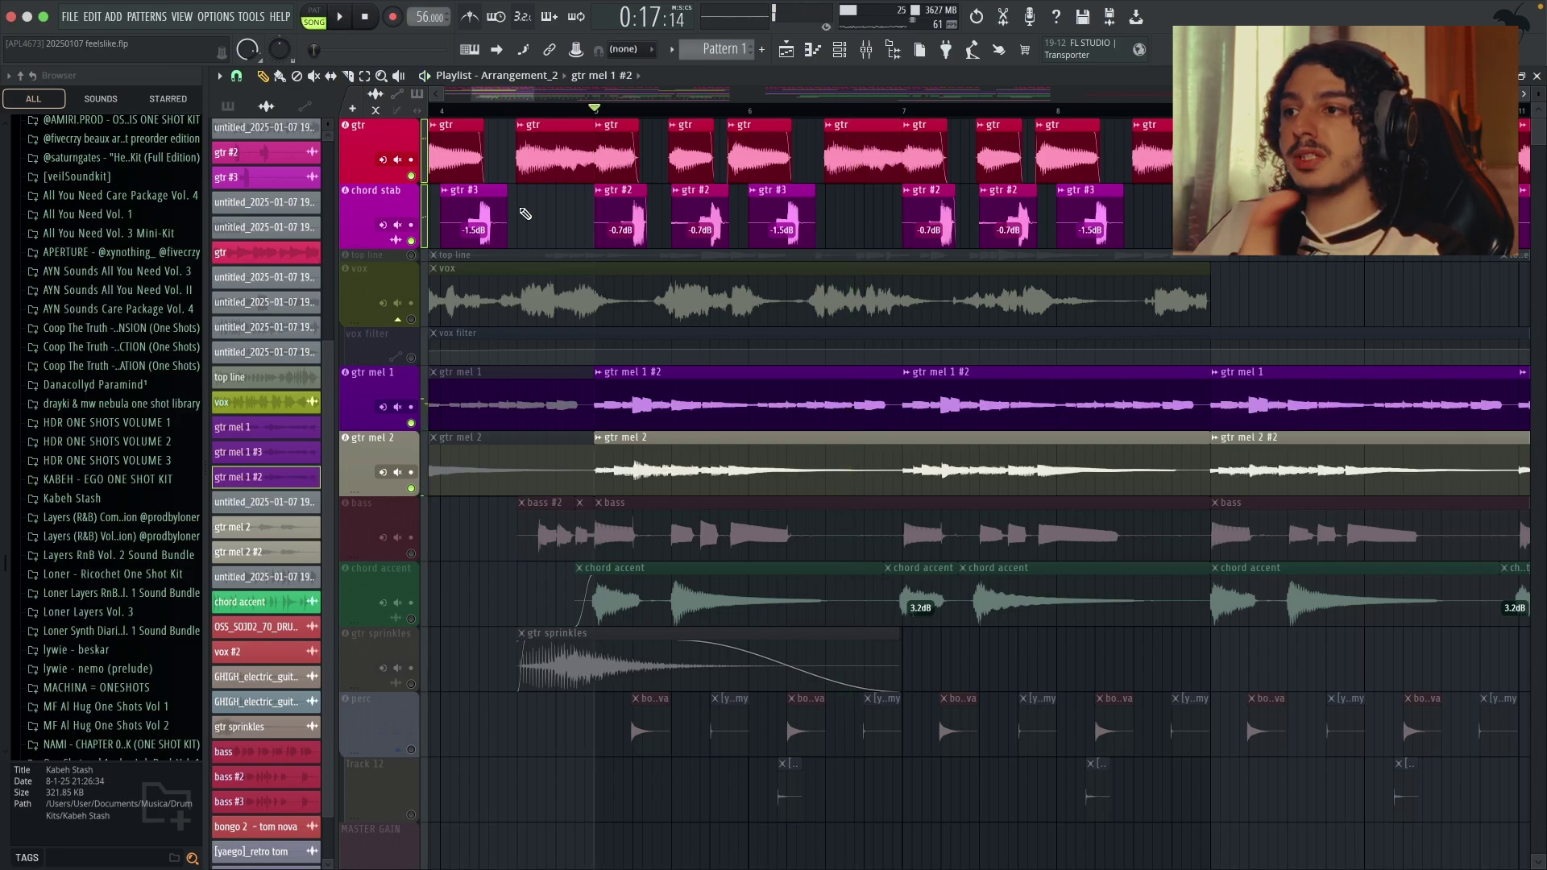
# - Solo the bass track, place the playhead midway through bar 4 and play the bass pickup into bar 5 twice
pyautogui.click(411, 554)
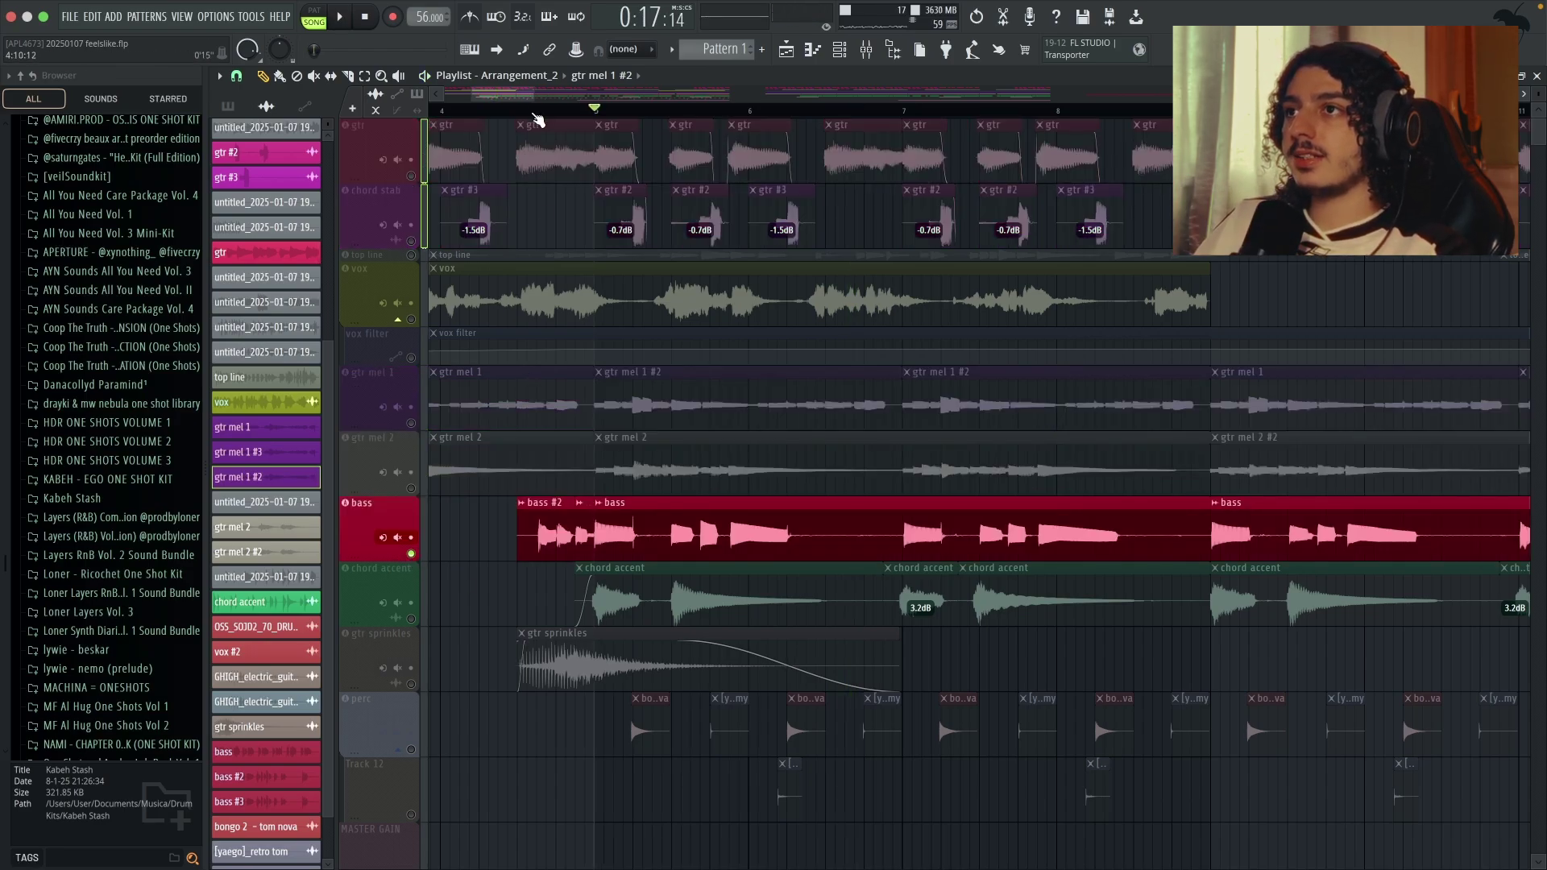
pyautogui.click(535, 112)
pyautogui.scroll(4, 456, 255)
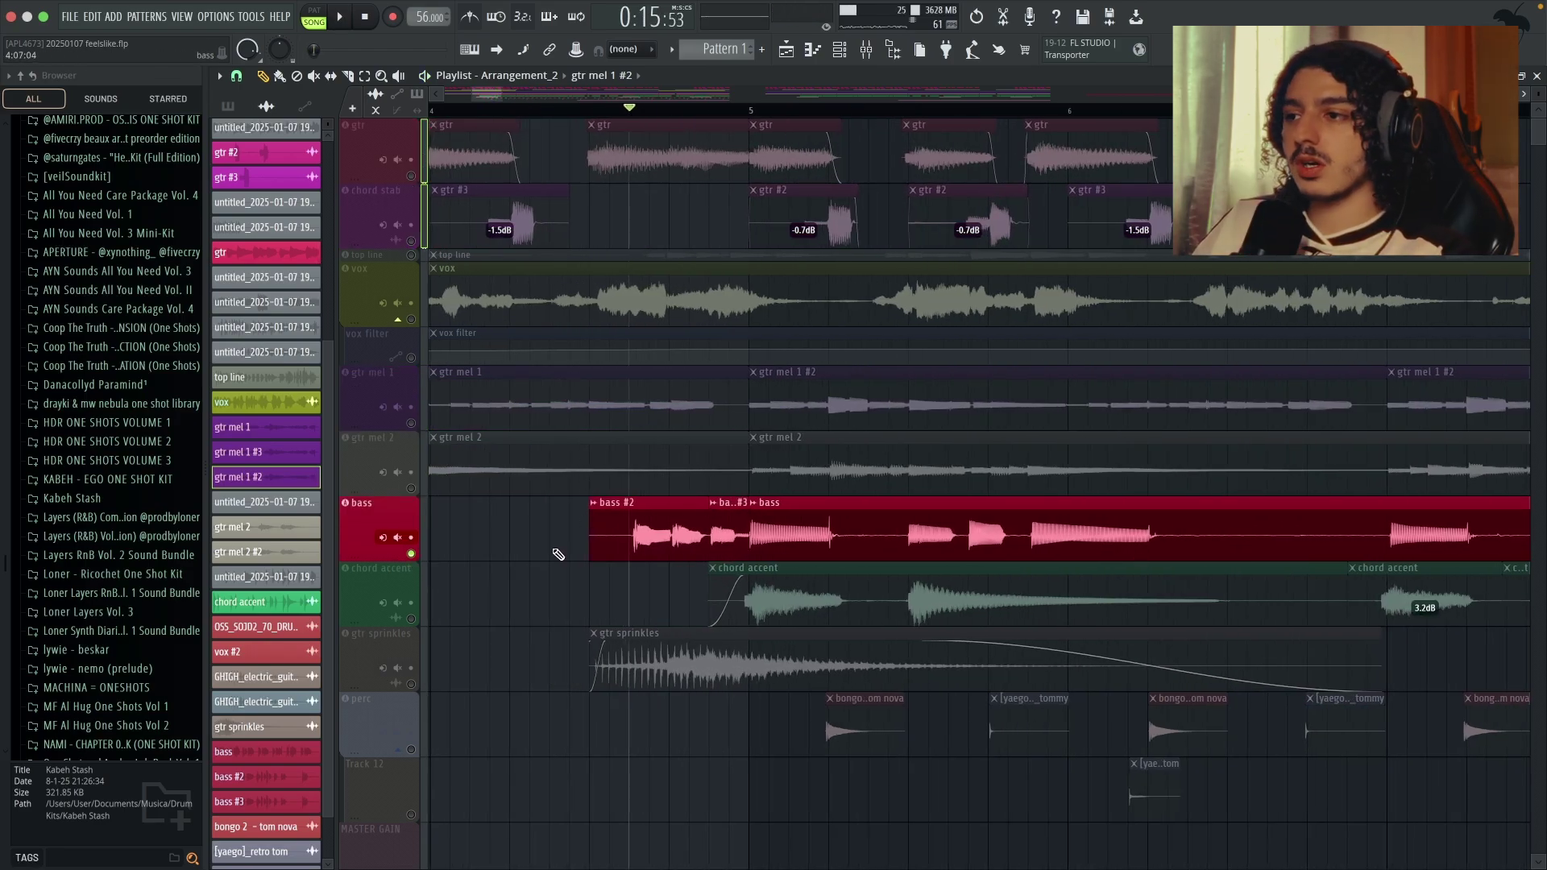
pyautogui.press('space')
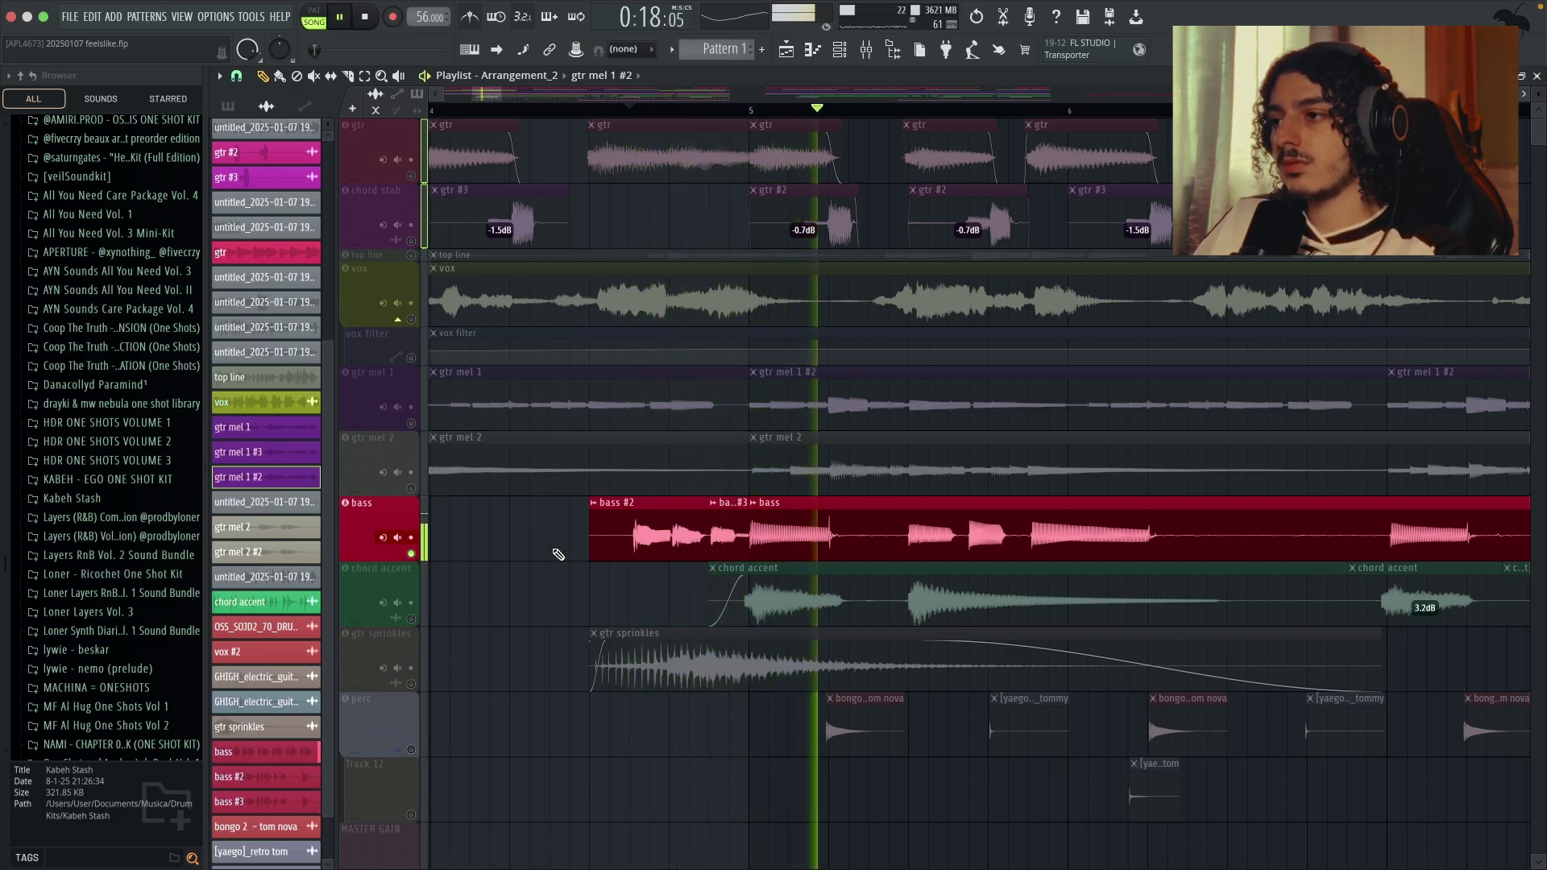
pyautogui.press('space')
pyautogui.press('space')
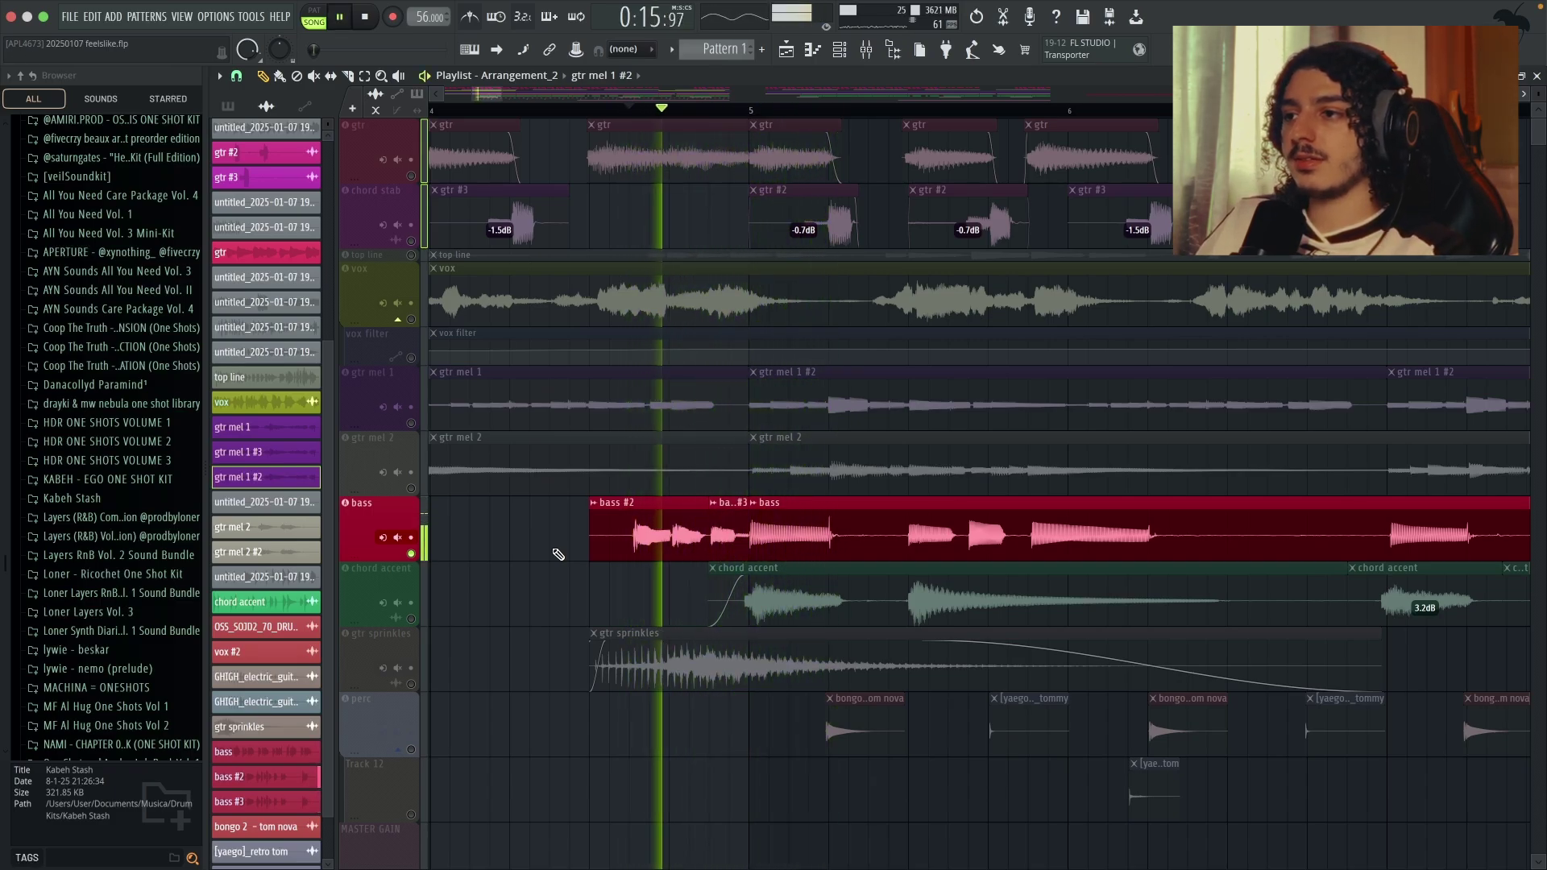
pyautogui.press('space')
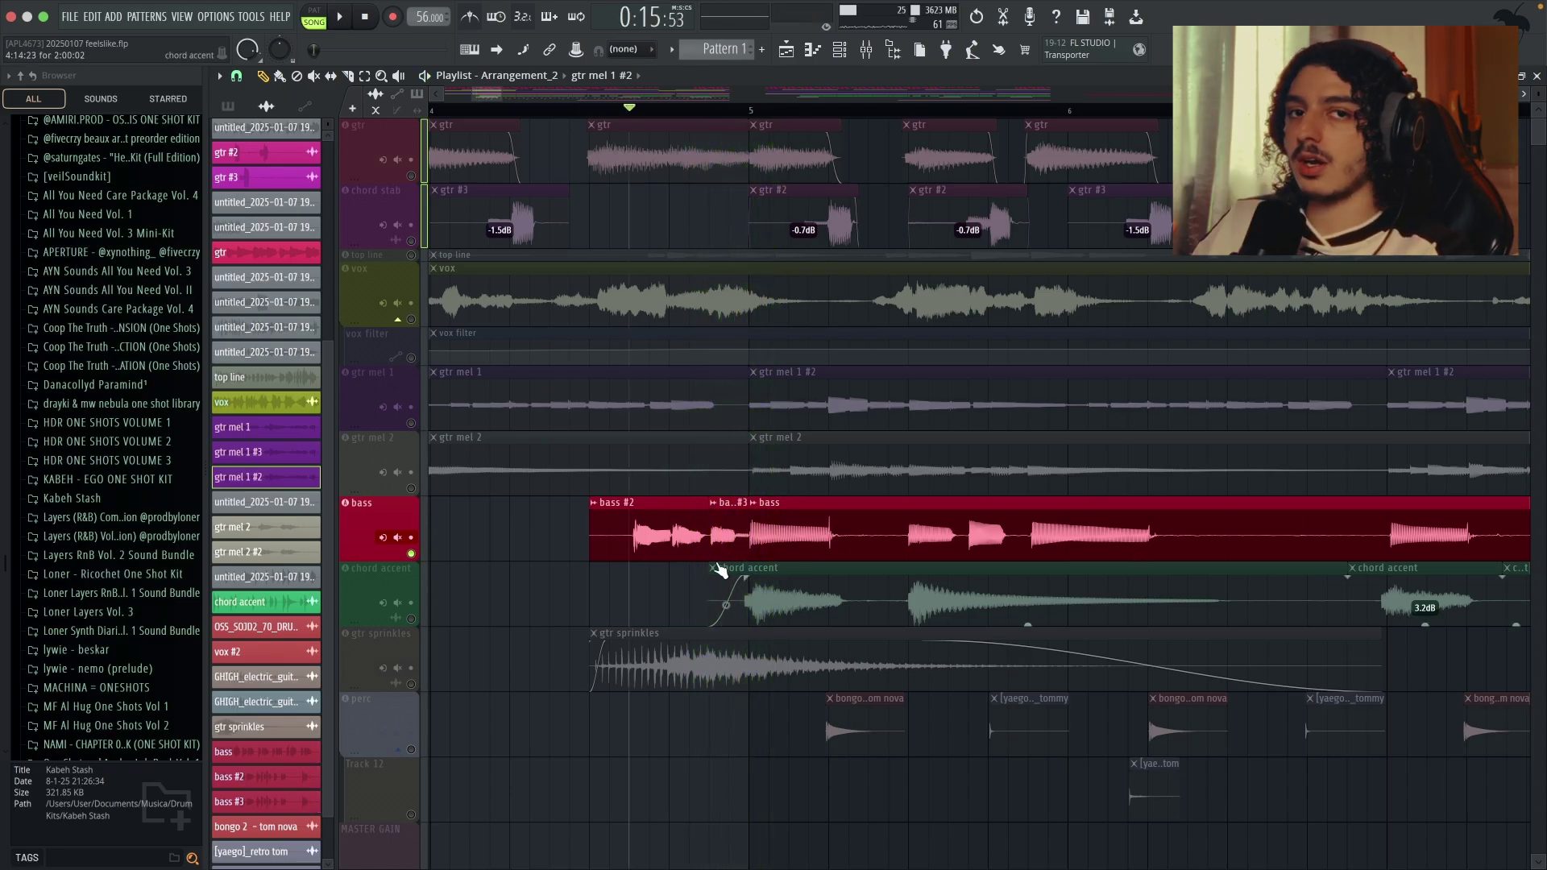
# - Open the bass clip's full recording in Edison to inspect its waveform, and close both windows
pyautogui.scroll(4, 690, 556)
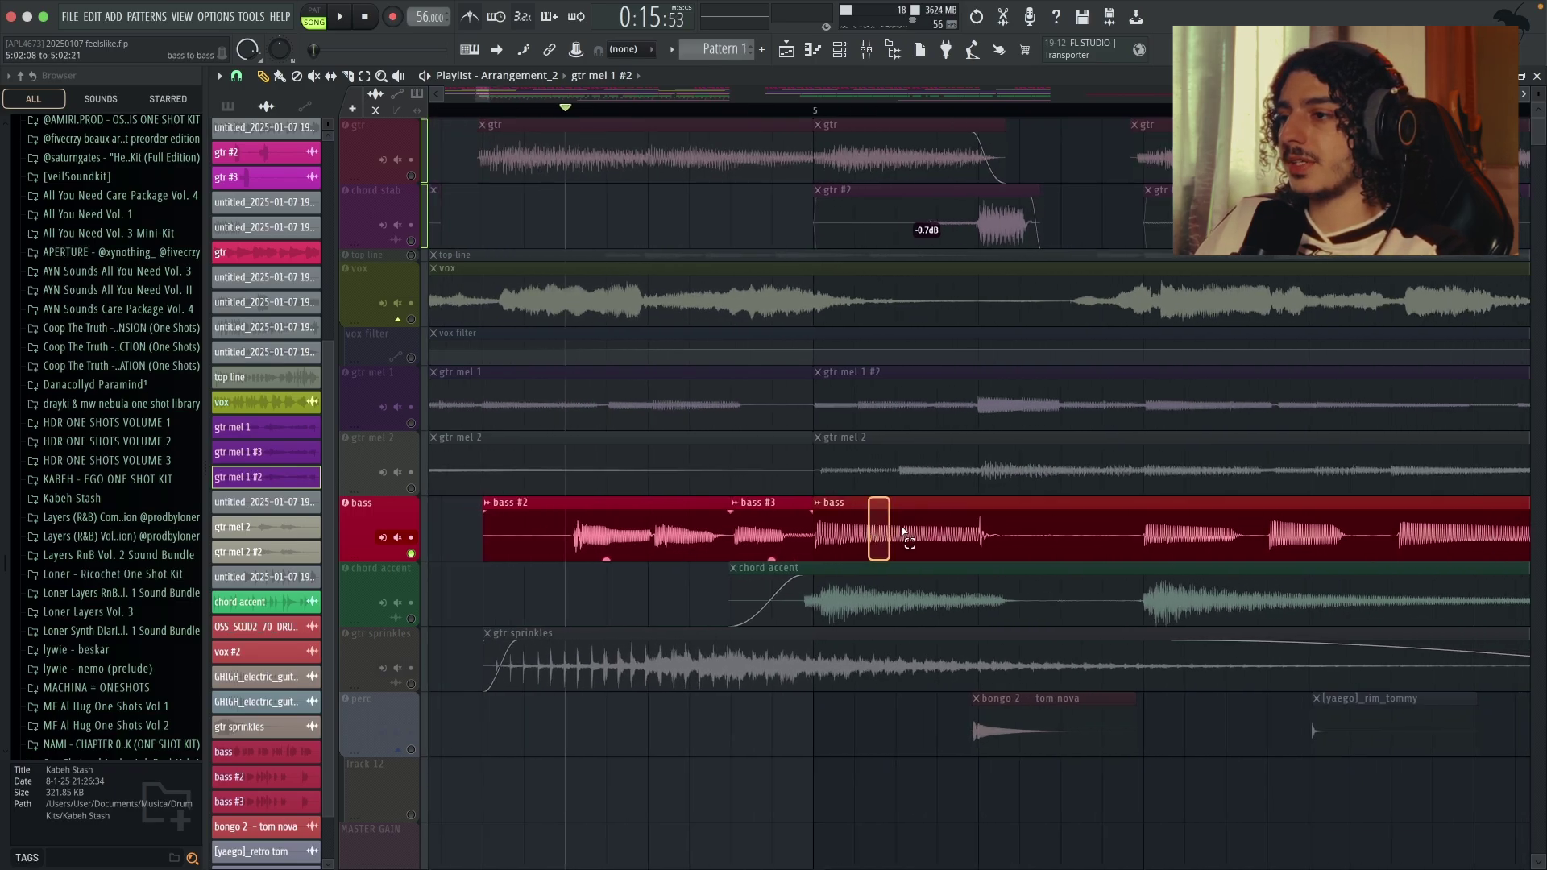
pyautogui.scroll(-3, 1105, 535)
pyautogui.doubleClick(1105, 535)
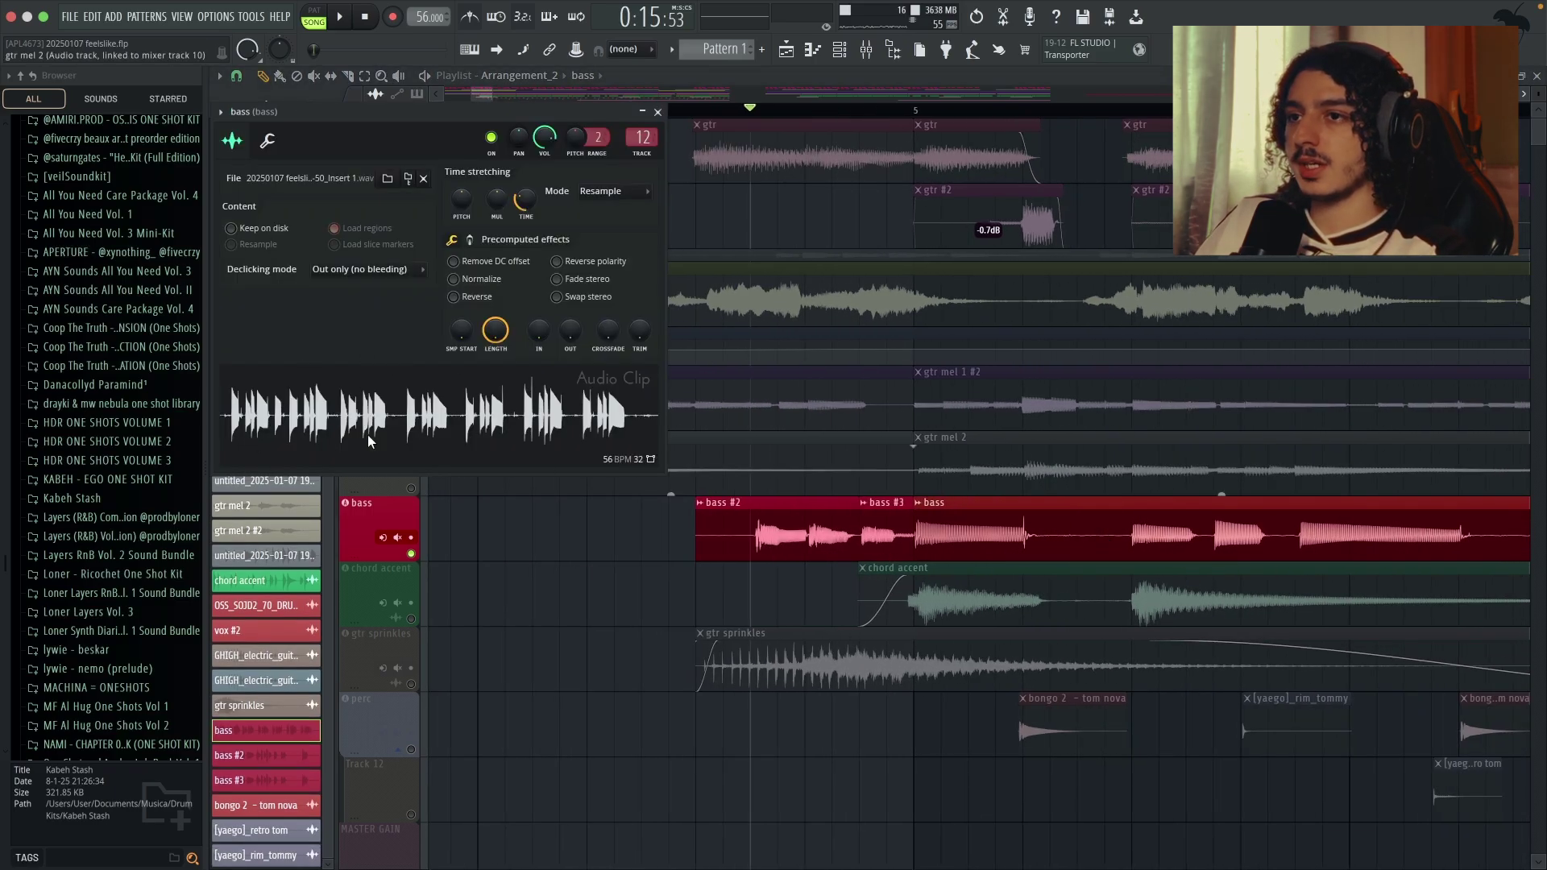
pyautogui.rightClick(418, 404)
pyautogui.click(439, 405)
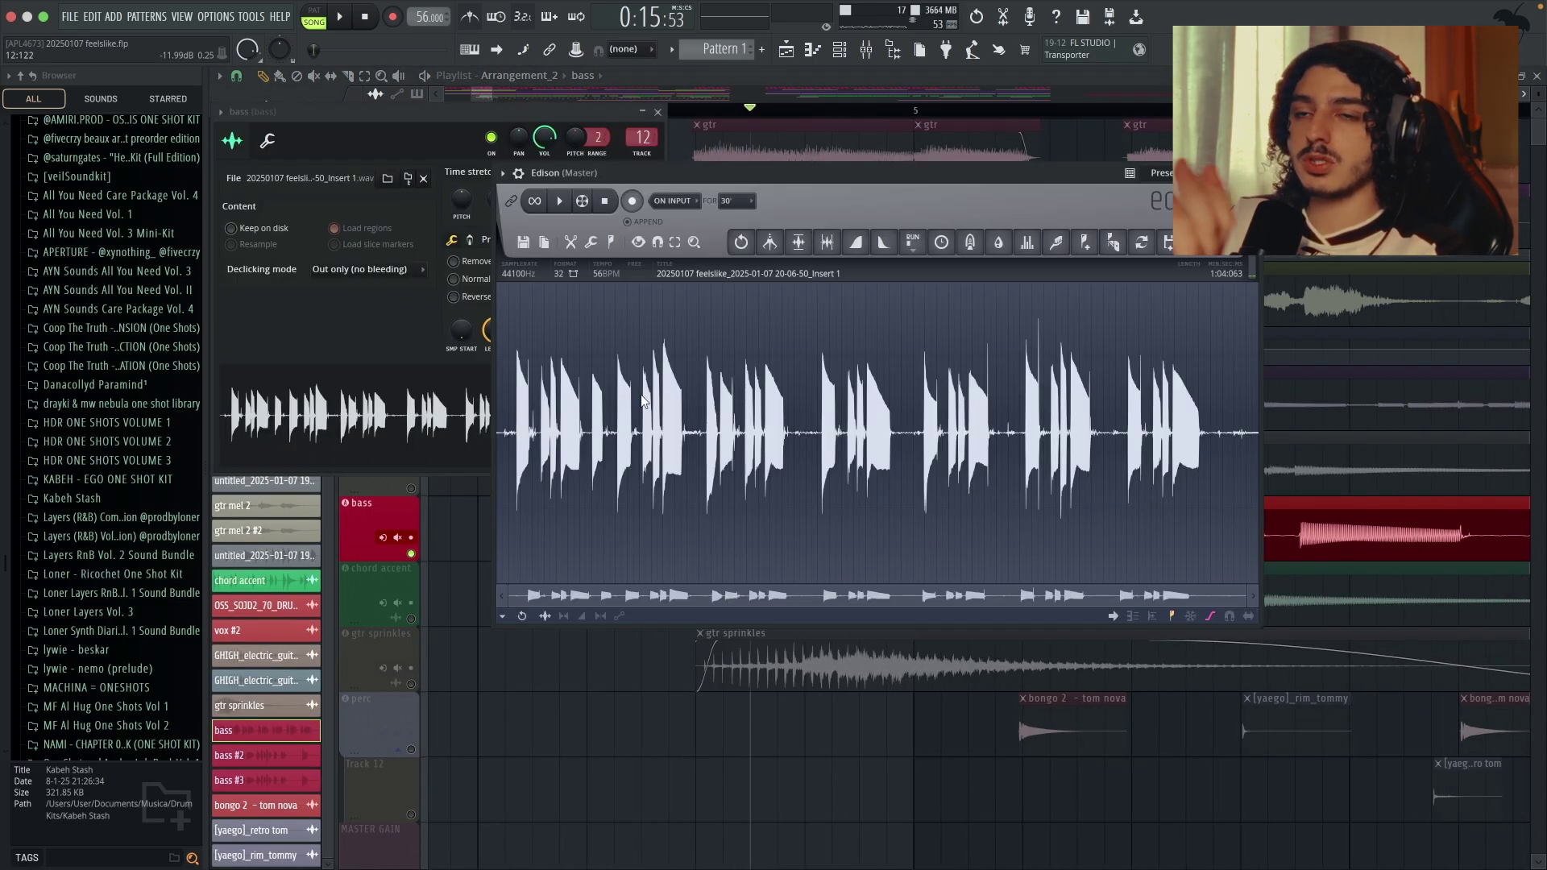
pyautogui.press('Escape')
pyautogui.press('Escape')
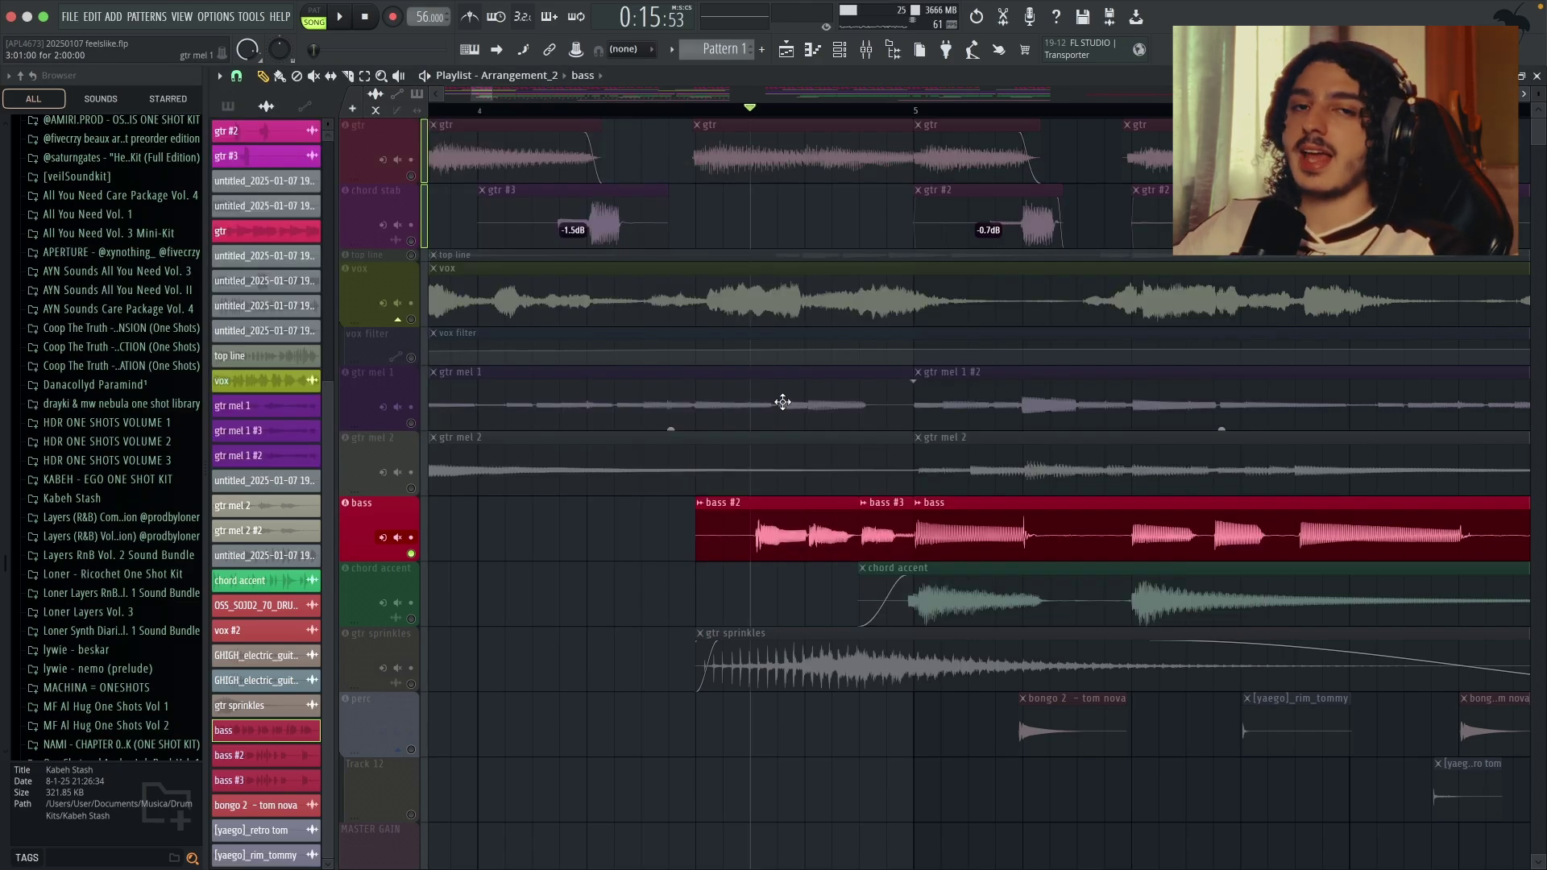
# - Open the bass #3 clip settings and compare playback with the pitch shift reset and at -300 cents
pyautogui.press('space')
pyautogui.scroll(3, 860, 511)
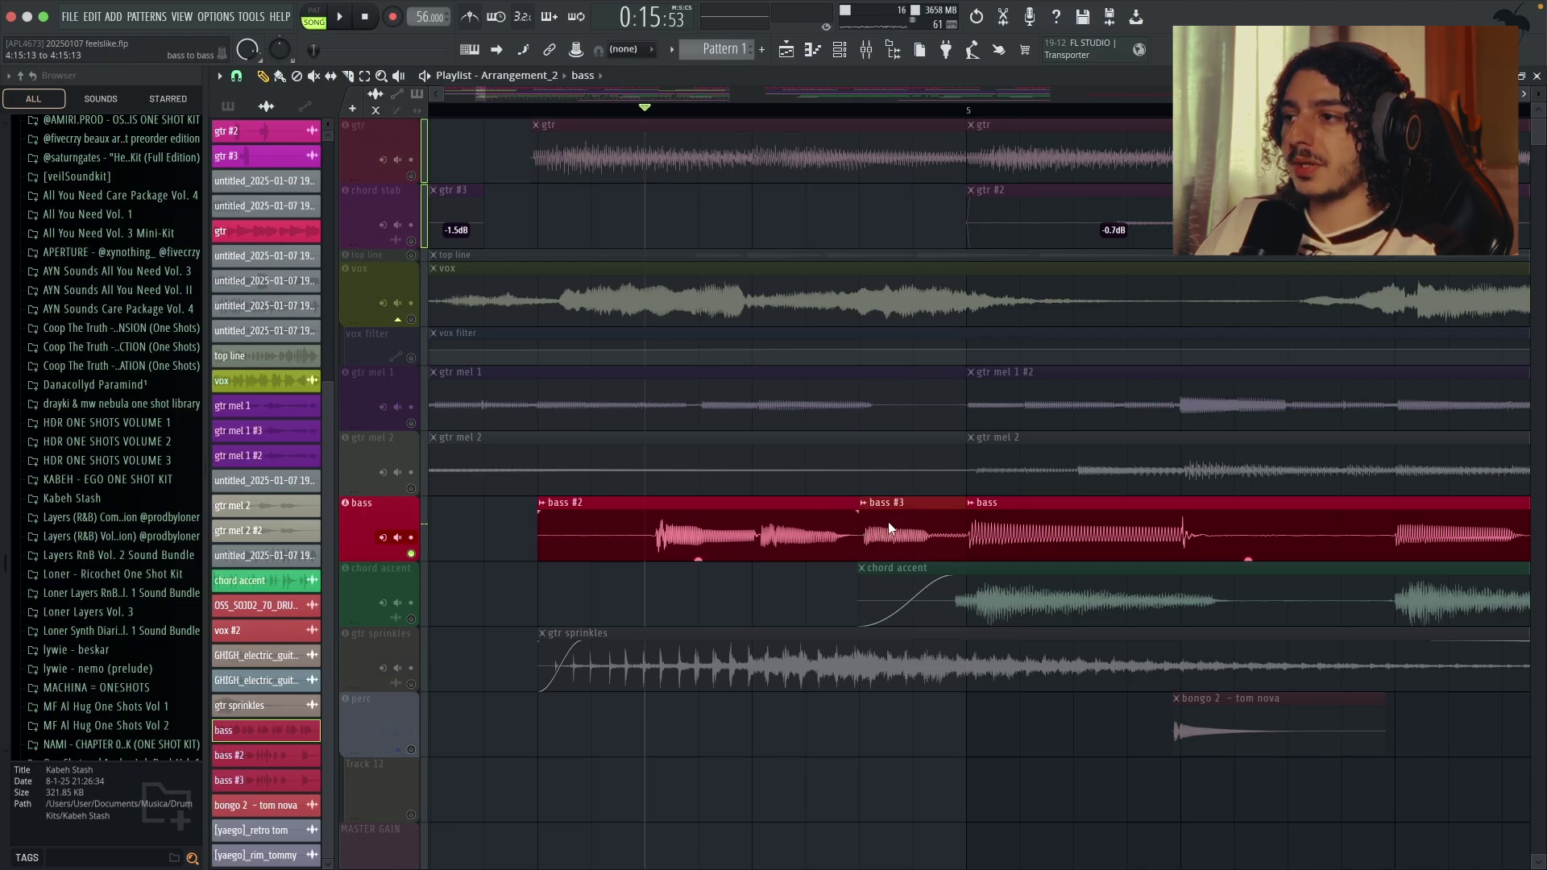
pyautogui.doubleClick(889, 520)
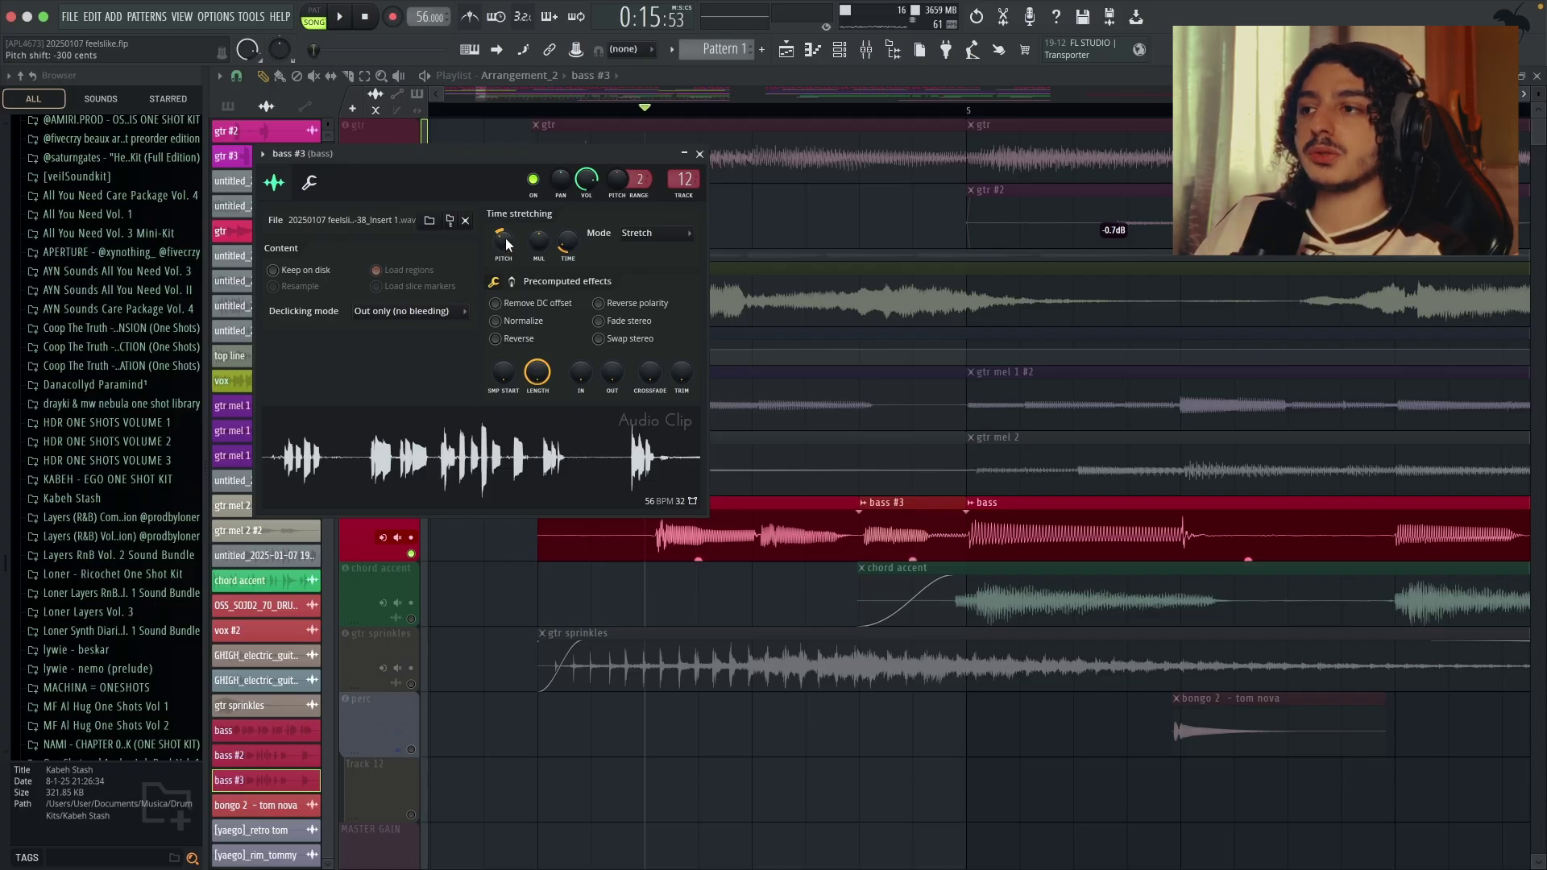
pyautogui.rightClick(505, 239)
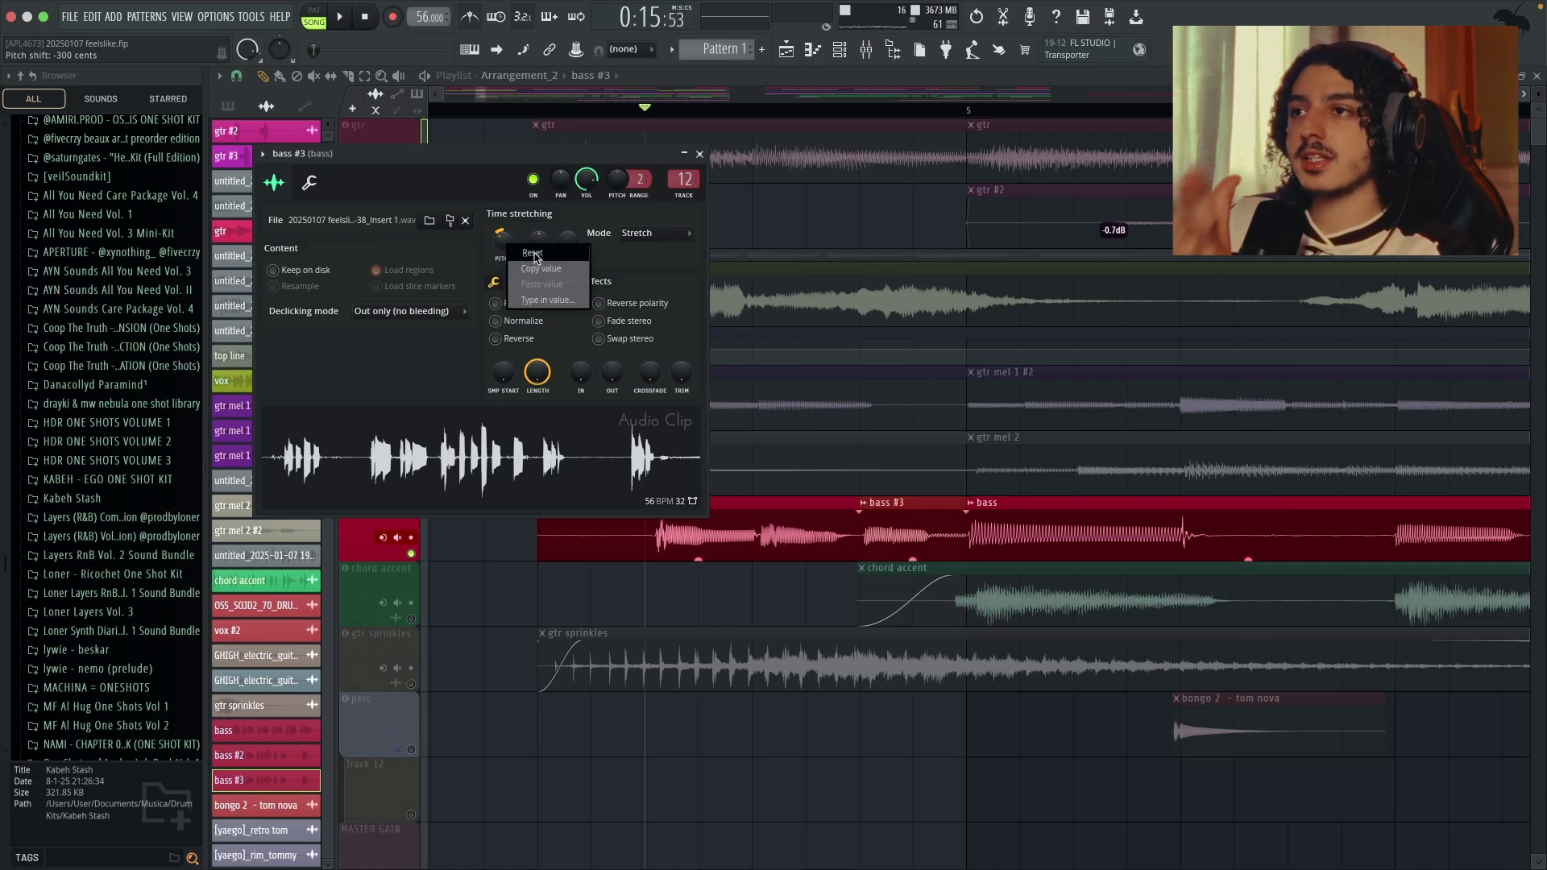
pyautogui.press('space')
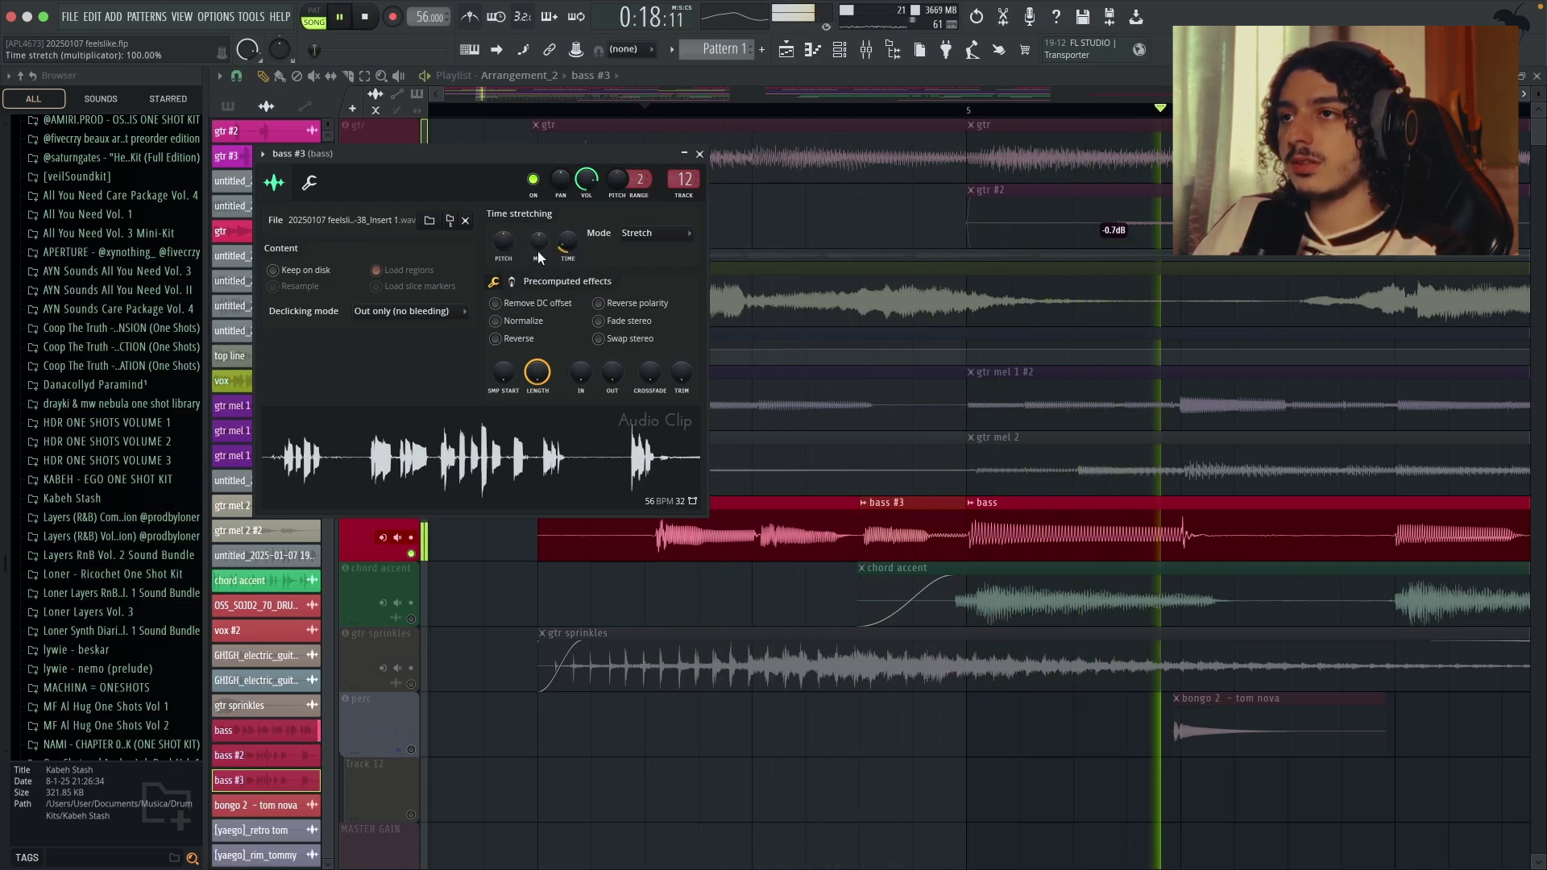
pyautogui.press('space')
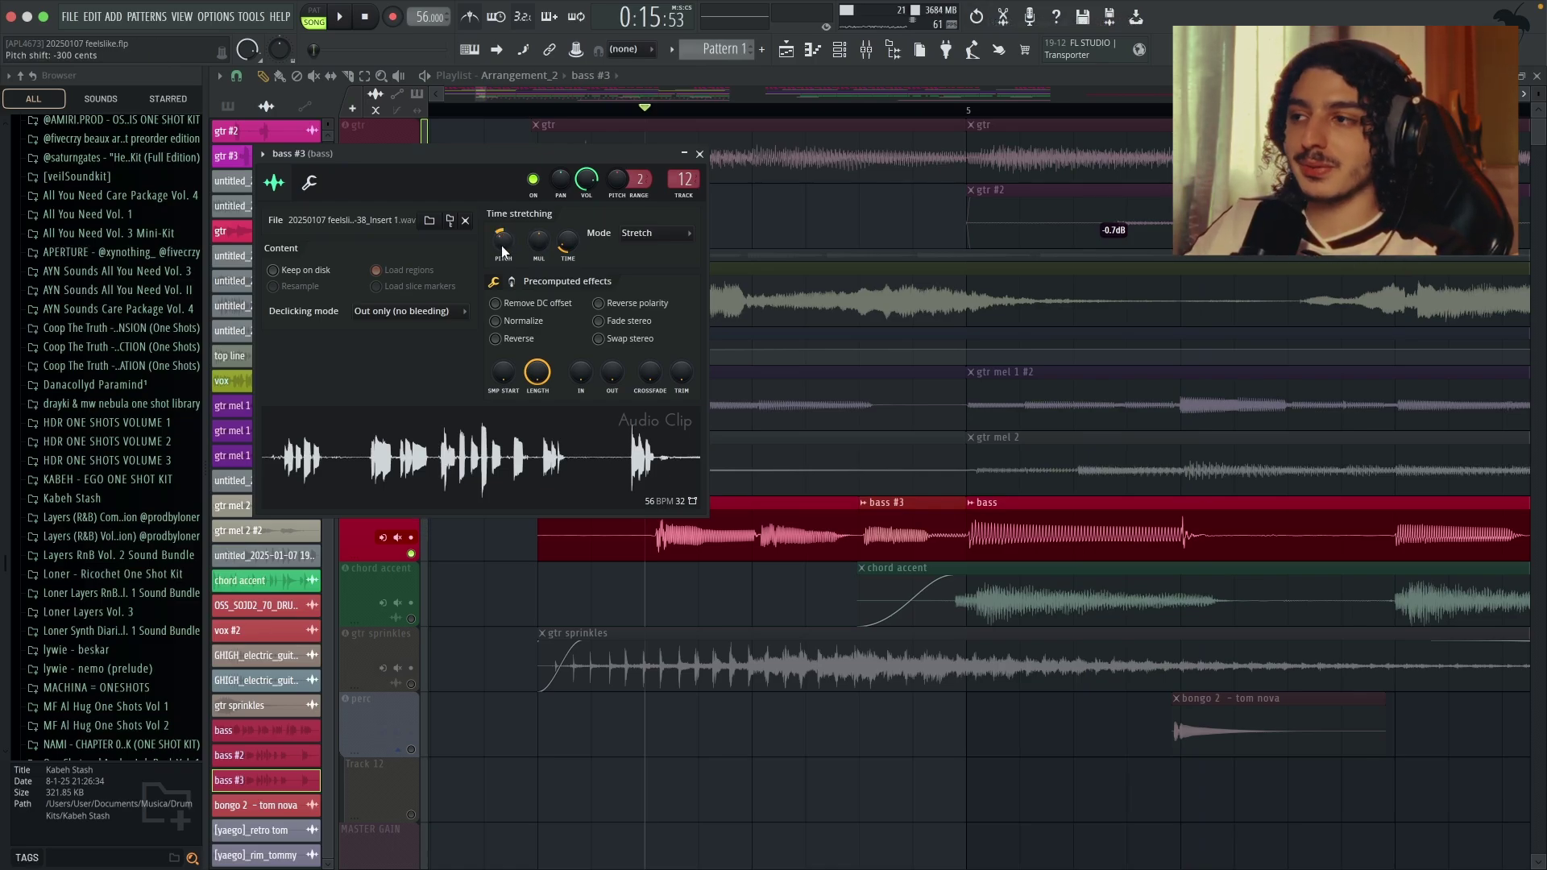
pyautogui.press('space')
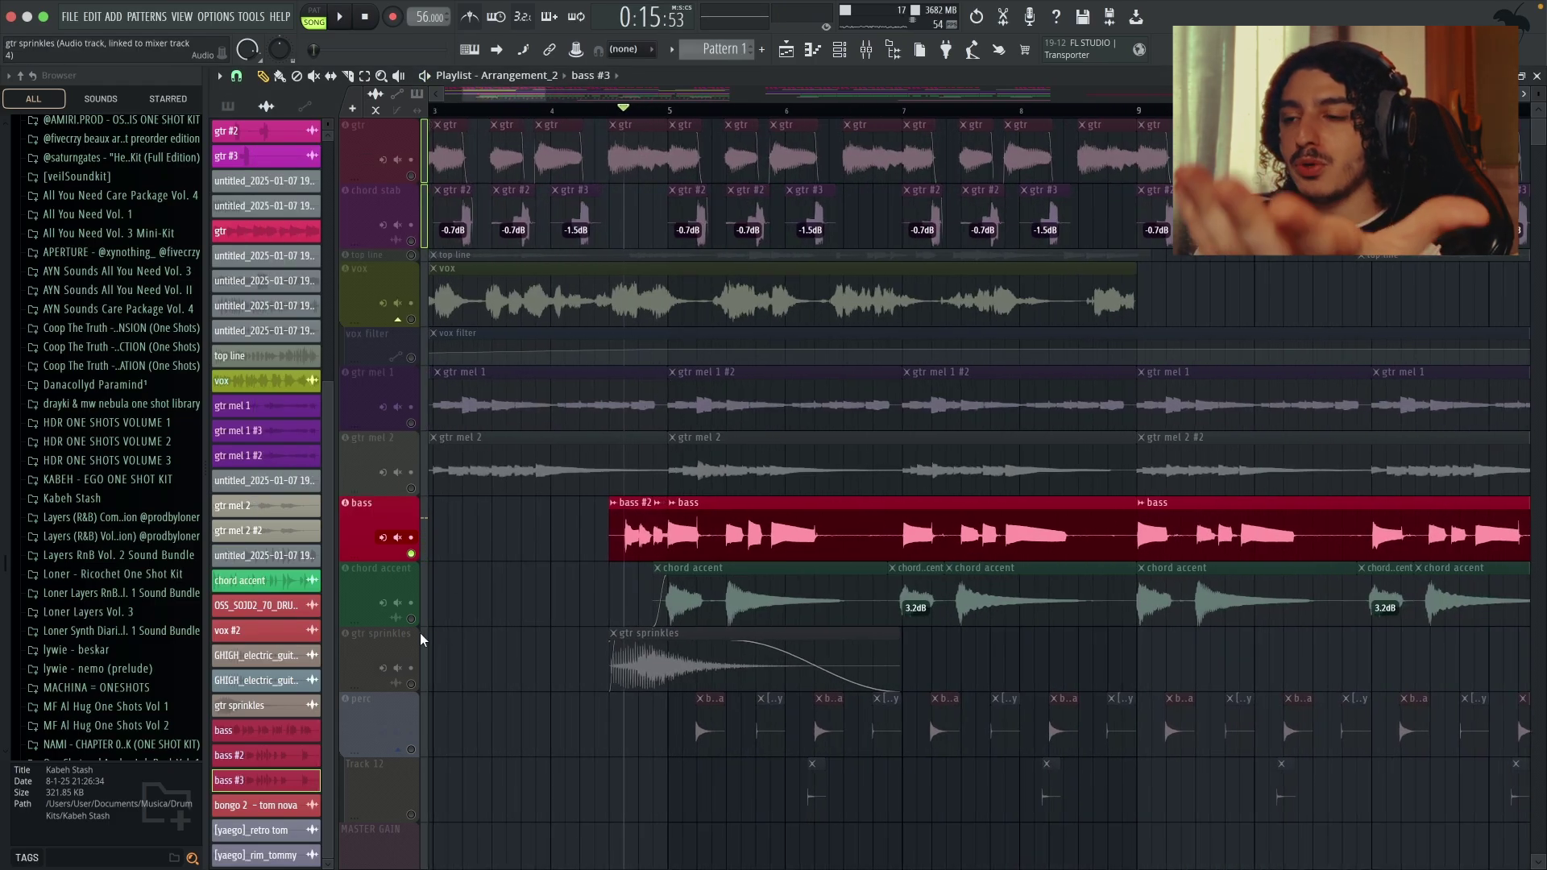
# - Play chord accent with the bass and bring in the gtr mel 2 and gtr mel 1 tracks
pyautogui.click(411, 619)
pyautogui.press('space')
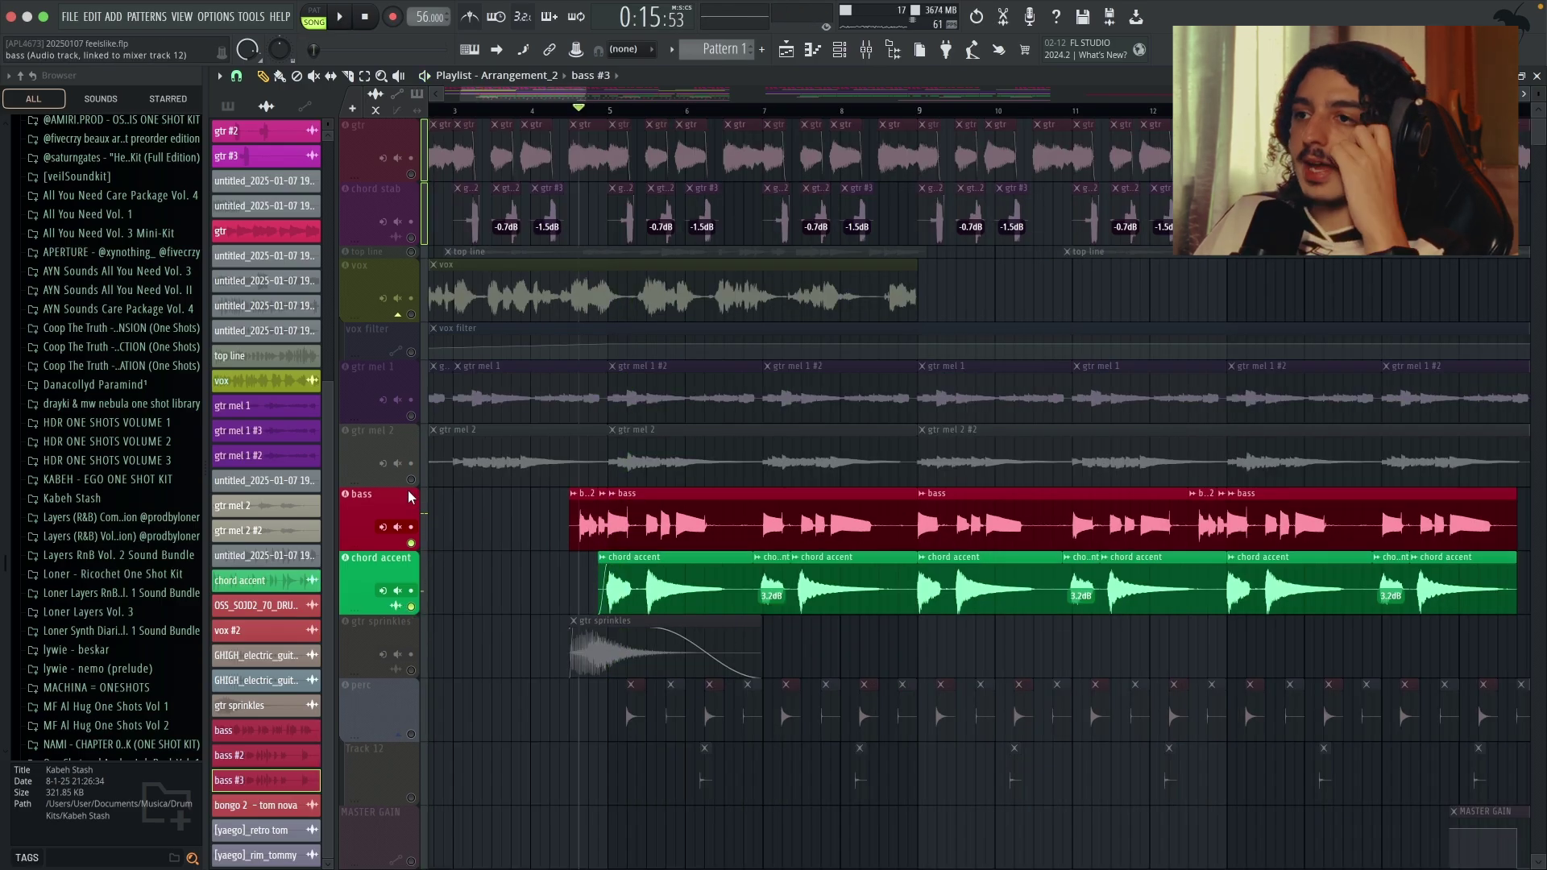
pyautogui.click(411, 480)
pyautogui.click(411, 416)
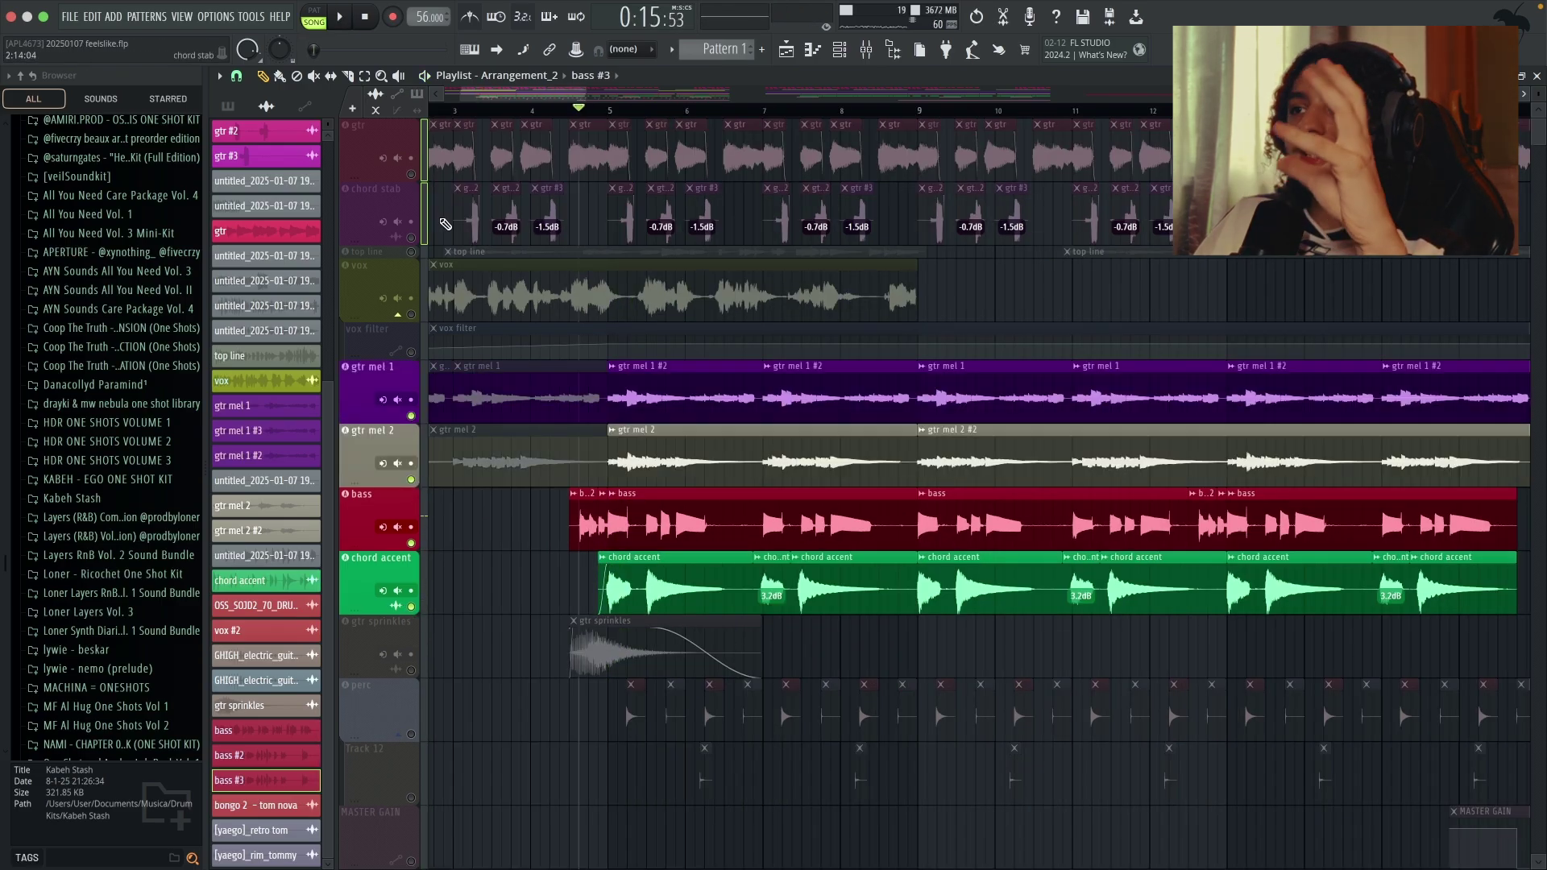
# - Bring in the chord stab and gtr tracks and play them with the guitar melodies, bass and chord accent from bar 5
pyautogui.click(411, 237)
pyautogui.click(411, 174)
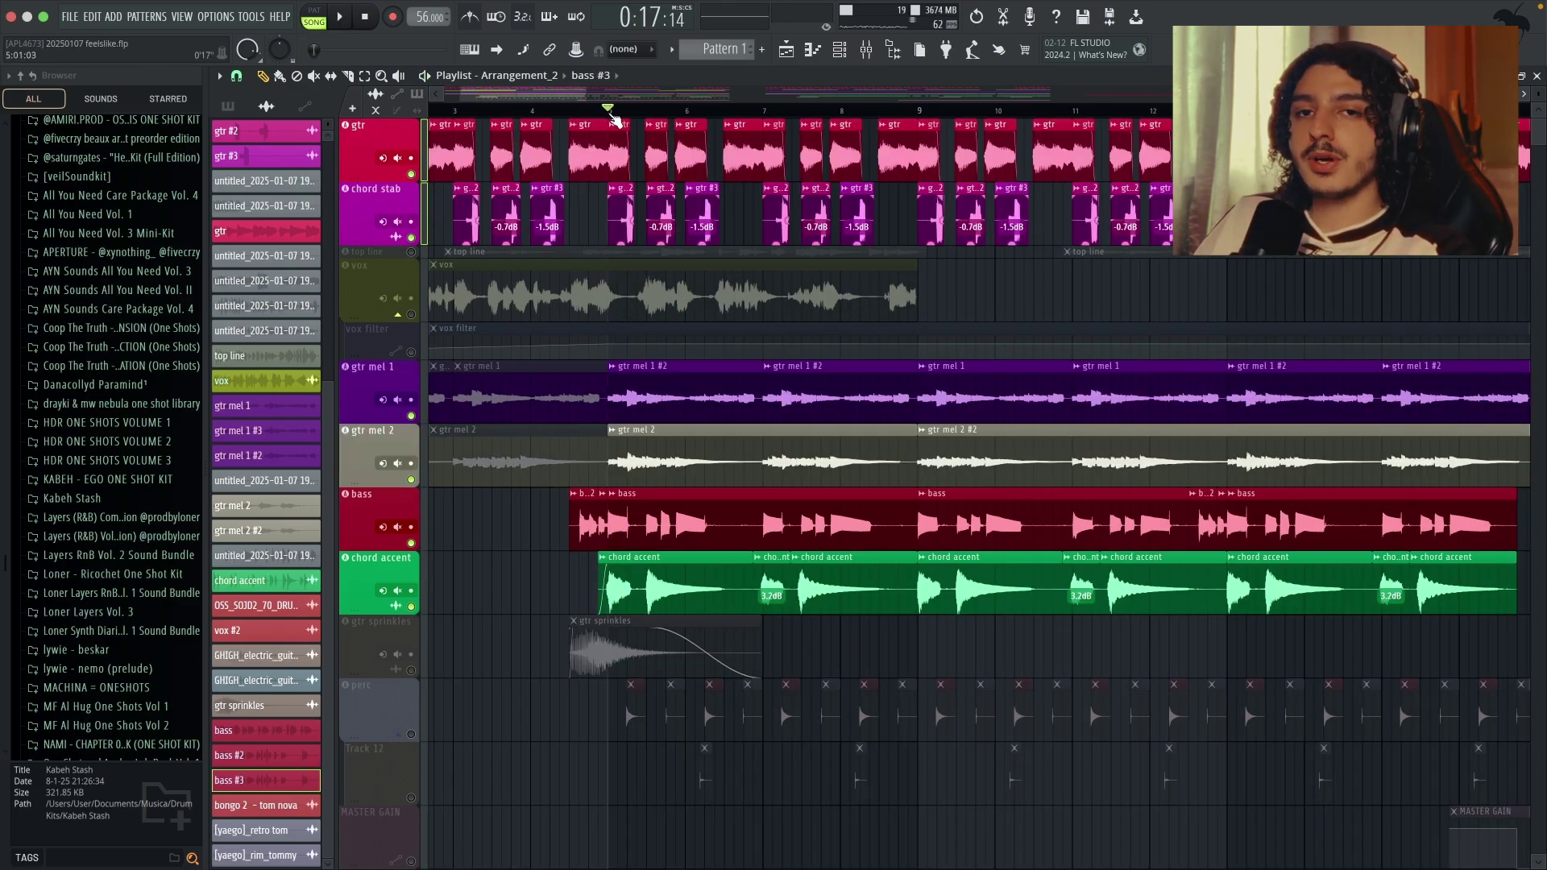
pyautogui.press('space')
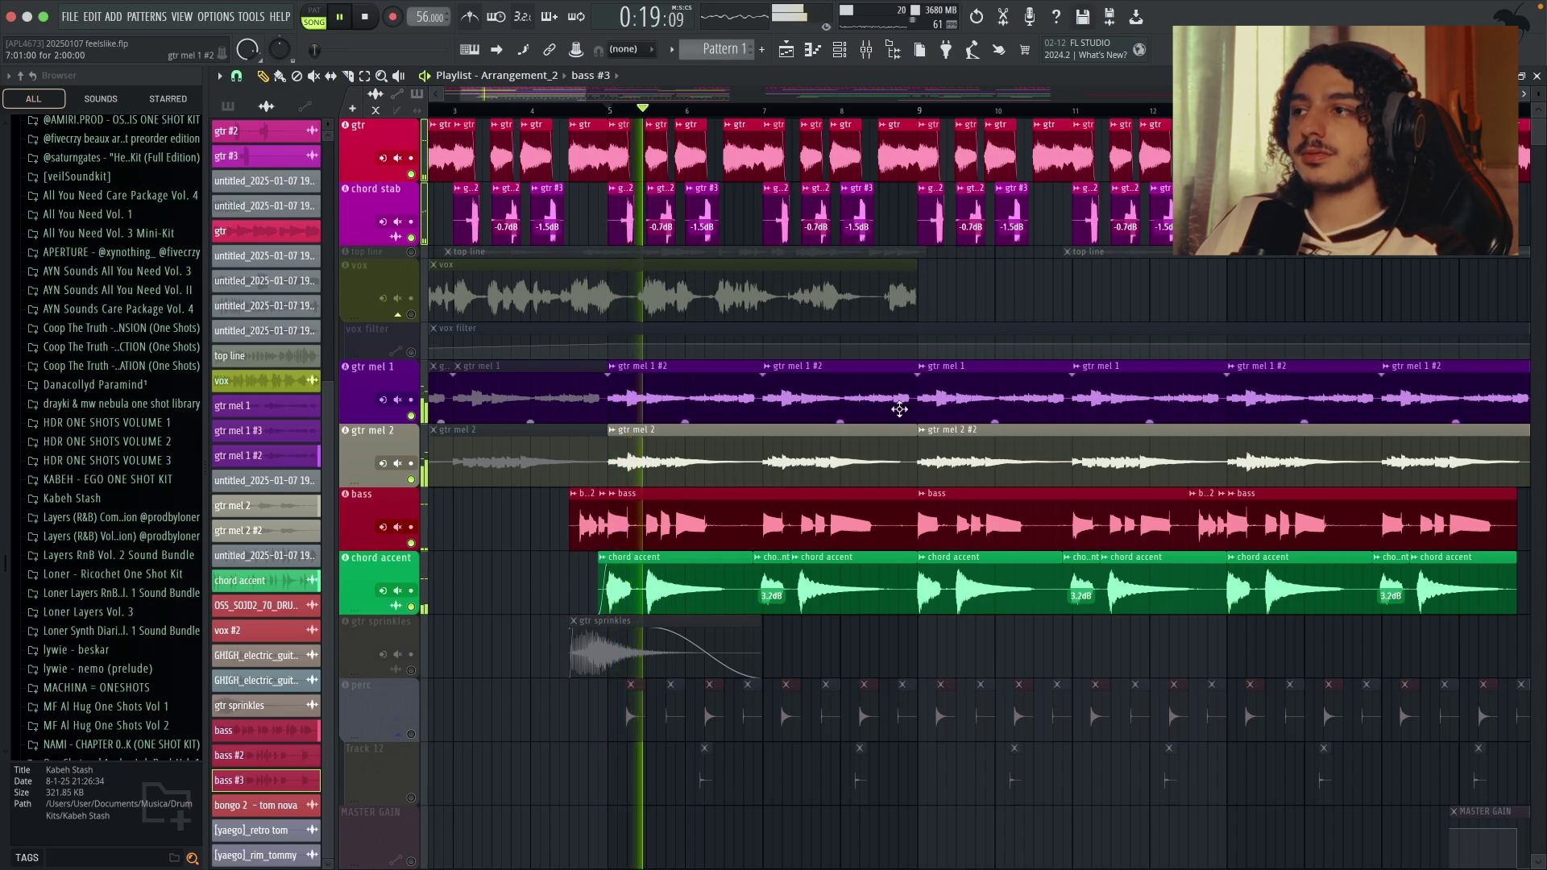
pyautogui.scroll(2, 829, 336)
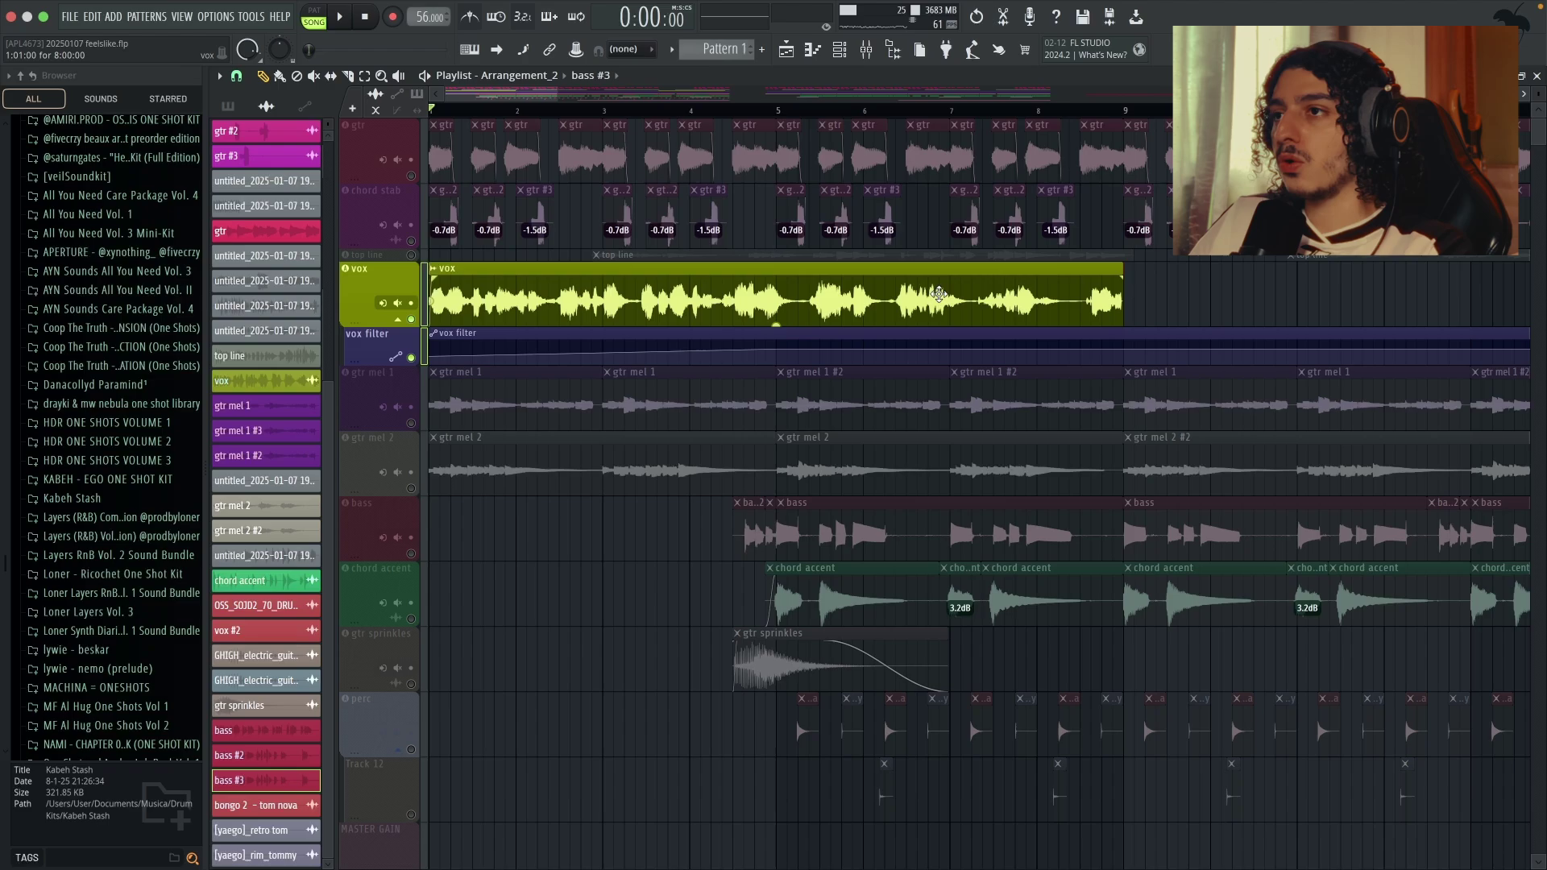
# - Inspect the vox clip's settings and play the vox together with gtr and chord stab from the start of the song
pyautogui.doubleClick(939, 295)
pyautogui.press('Escape')
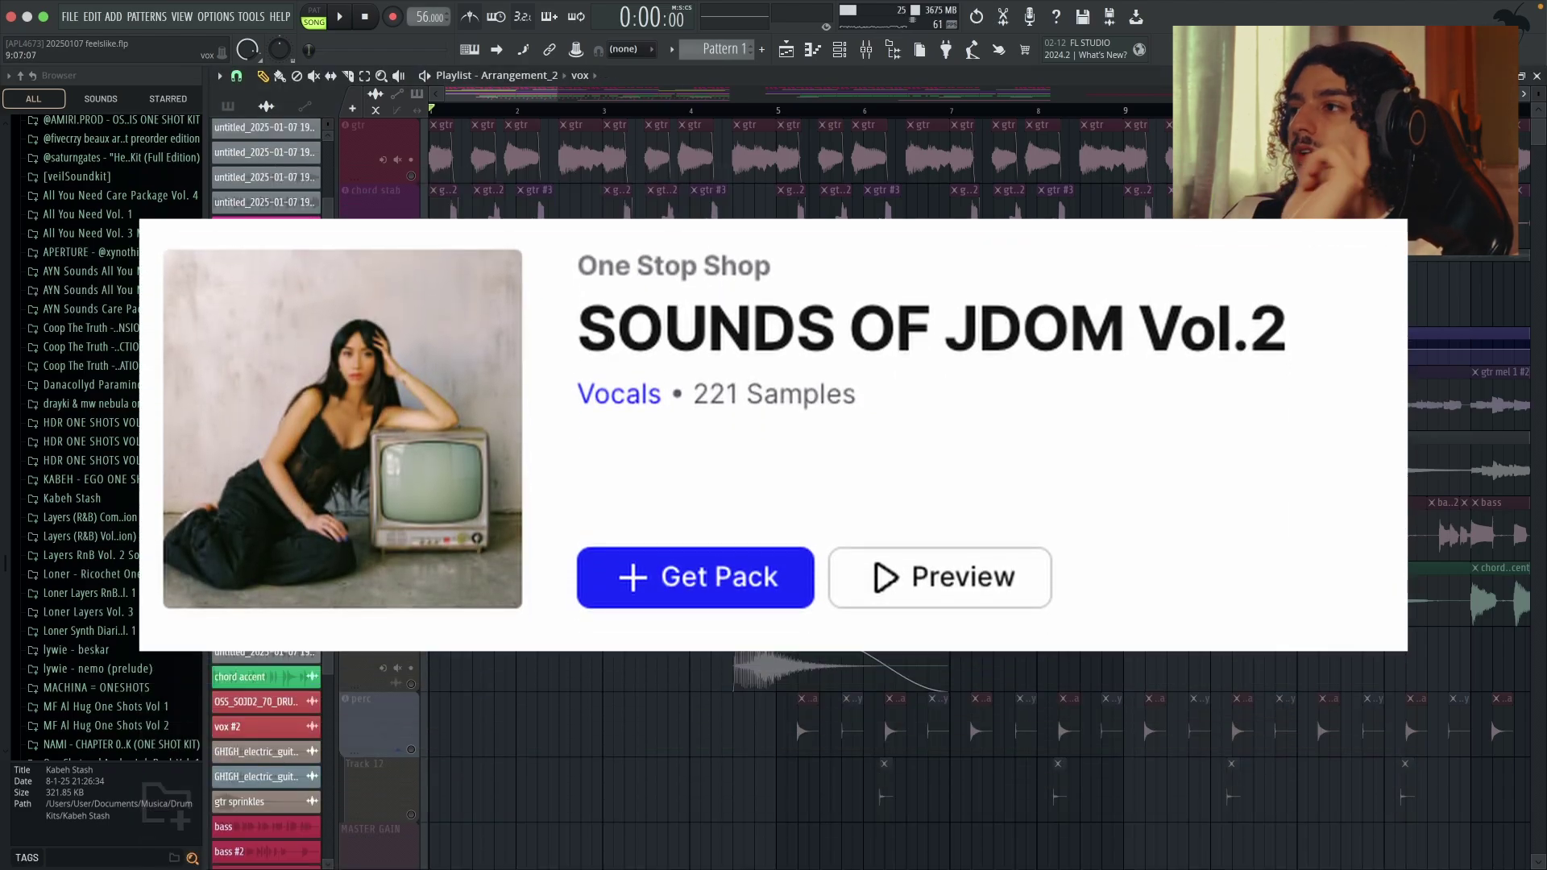
pyautogui.press('space')
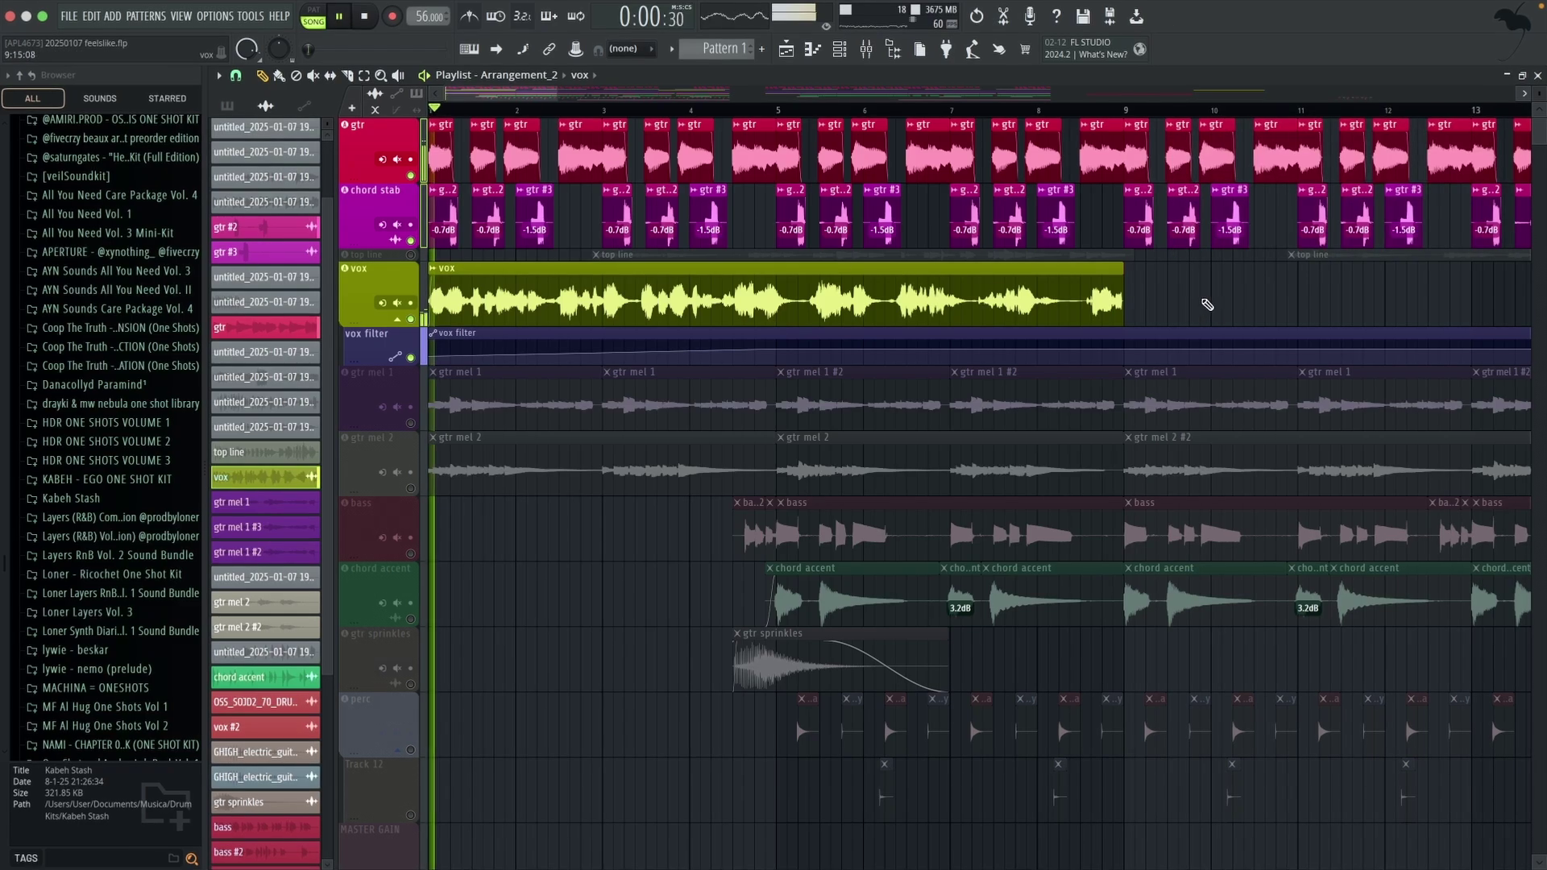
pyautogui.doubleClick(477, 310)
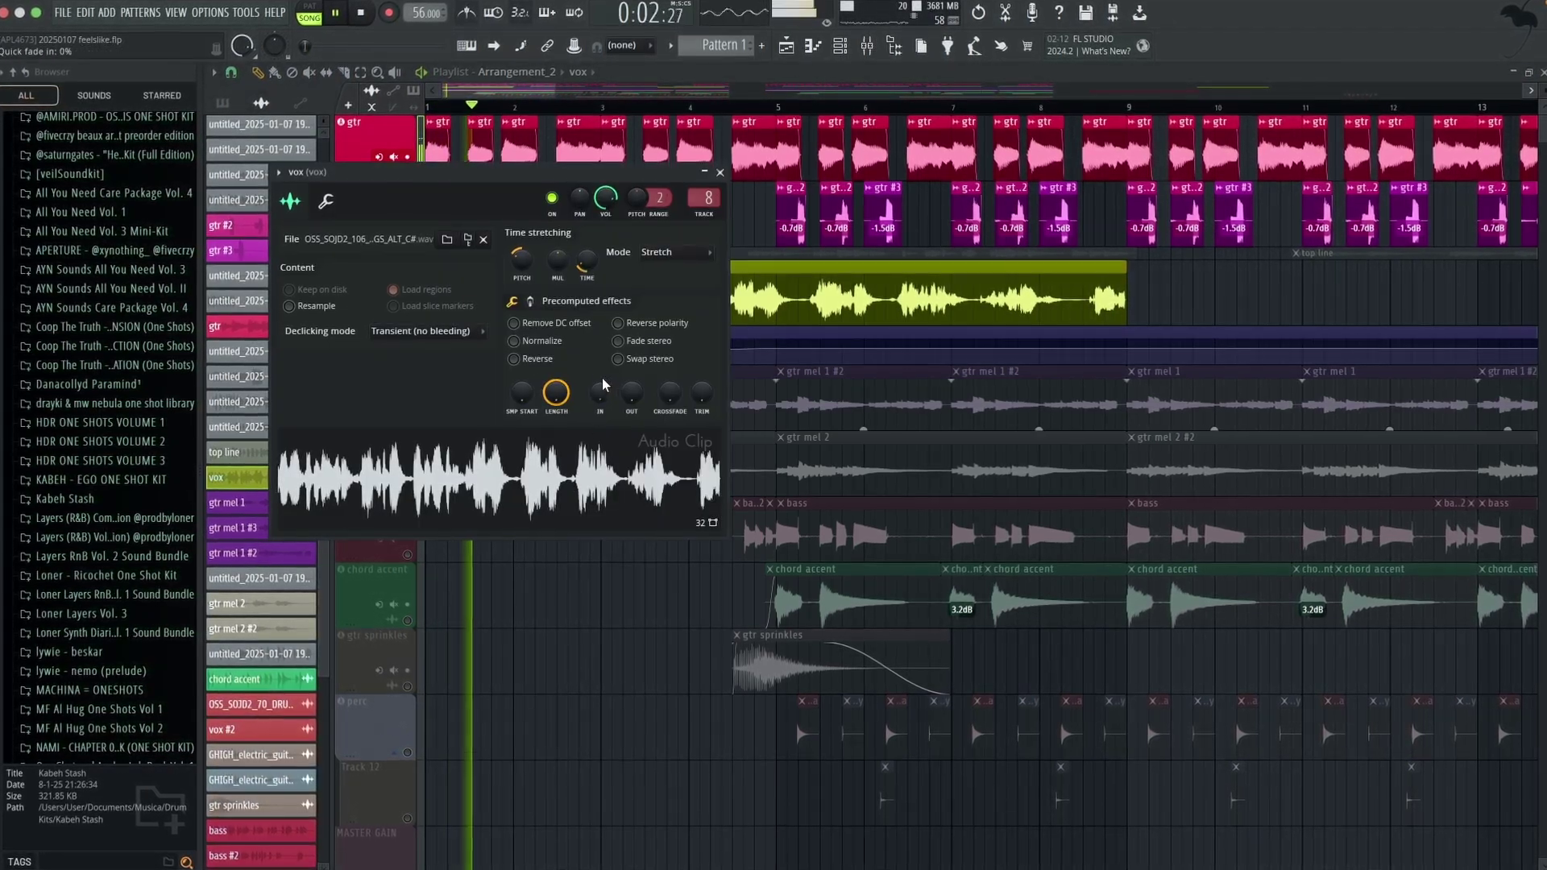
pyautogui.click(720, 172)
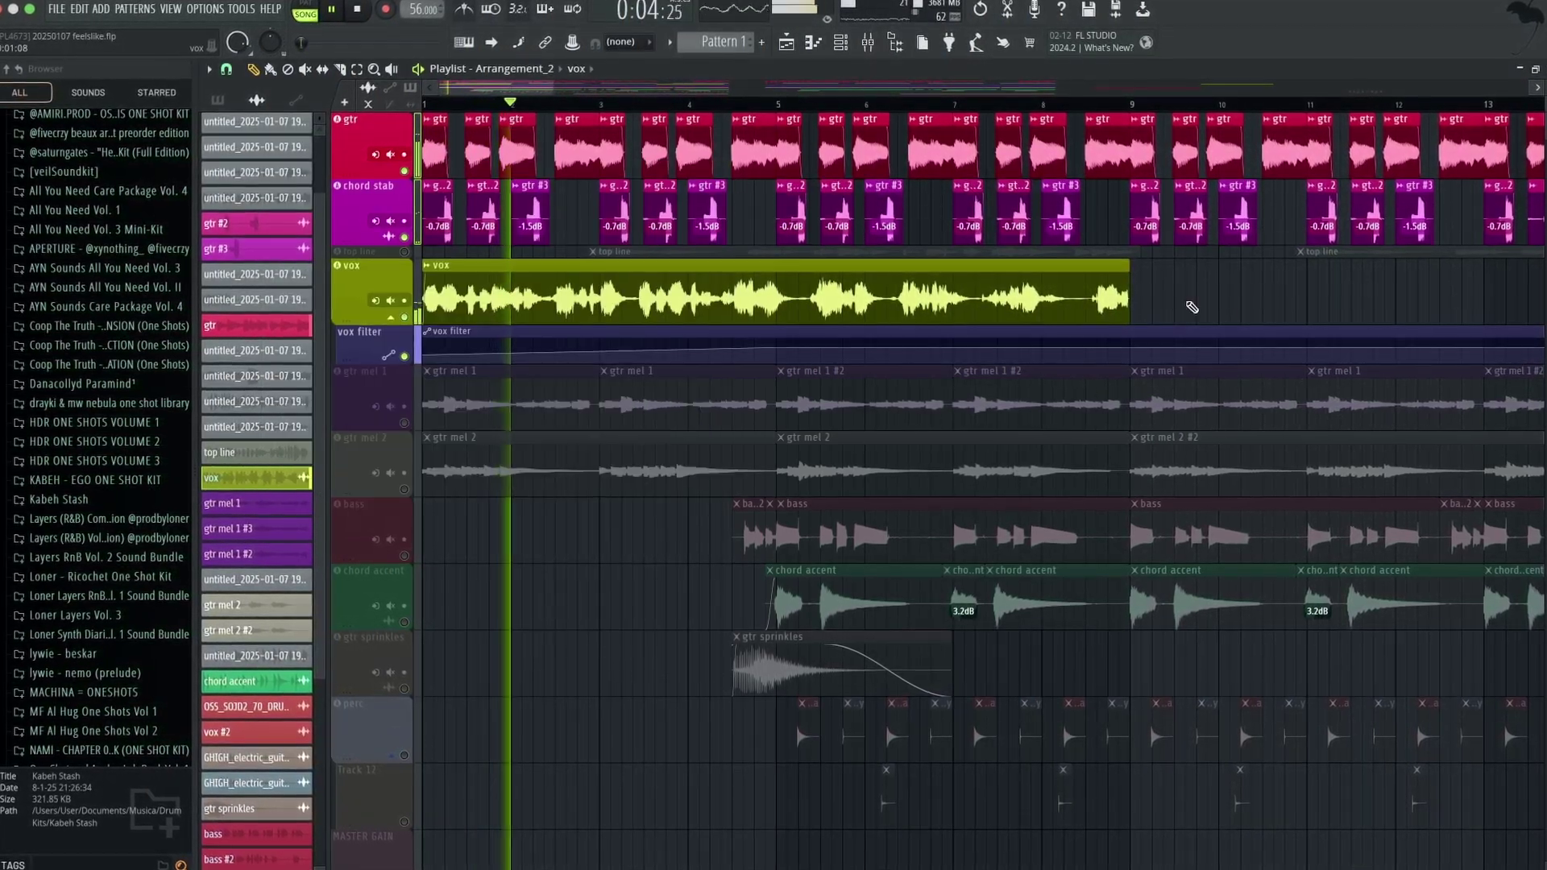
# - Open Fruity Parametric EQ 2 on the vox mixer track and follow its filter movement while the arrangement plays
pyautogui.press('F9')
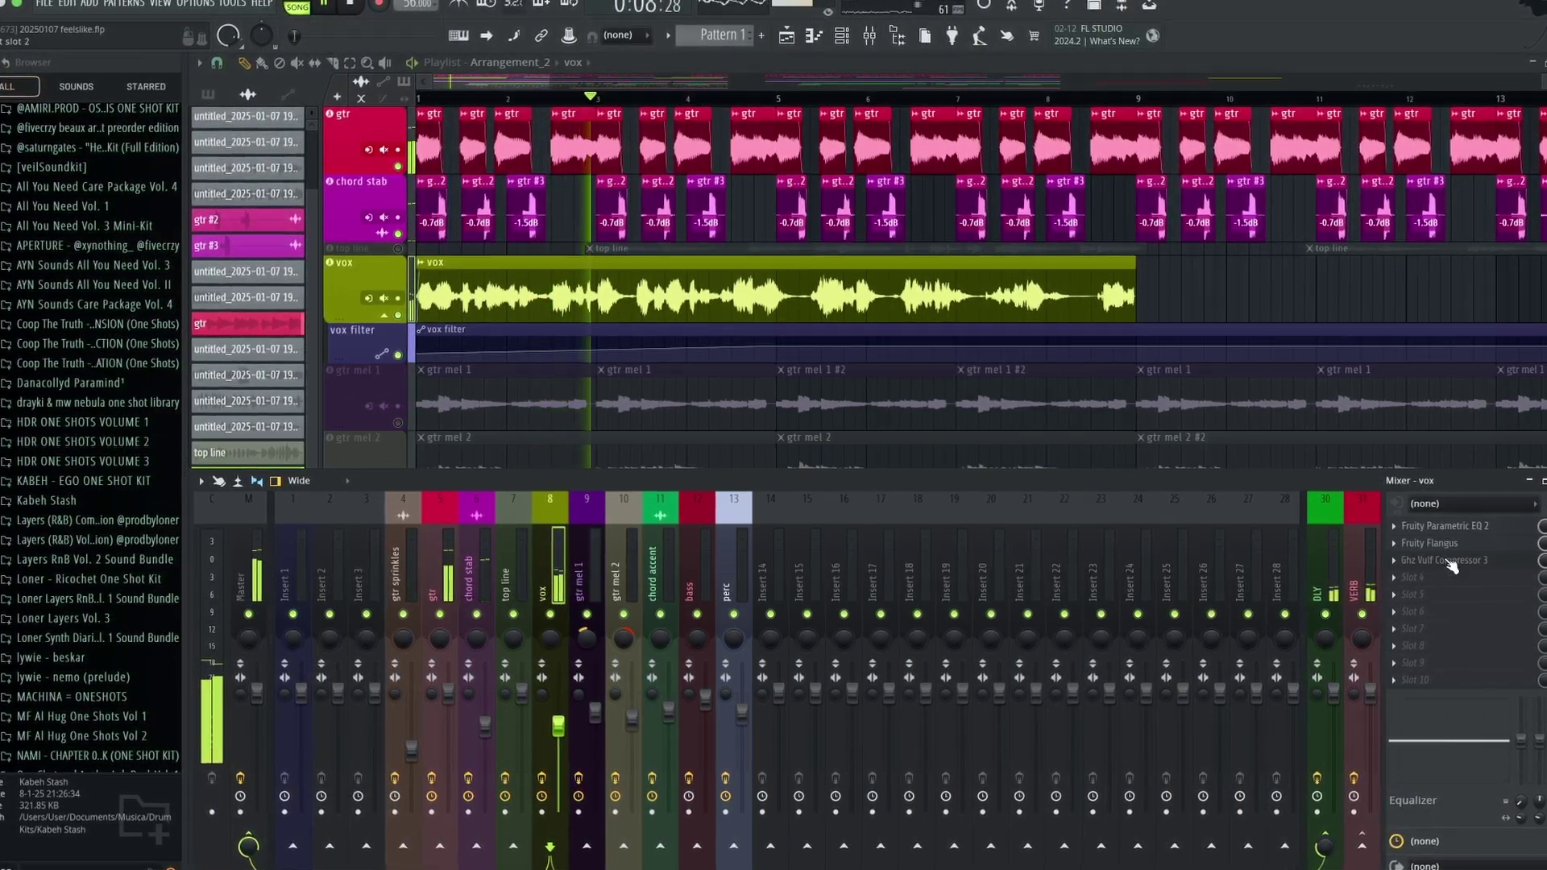
pyautogui.click(1455, 528)
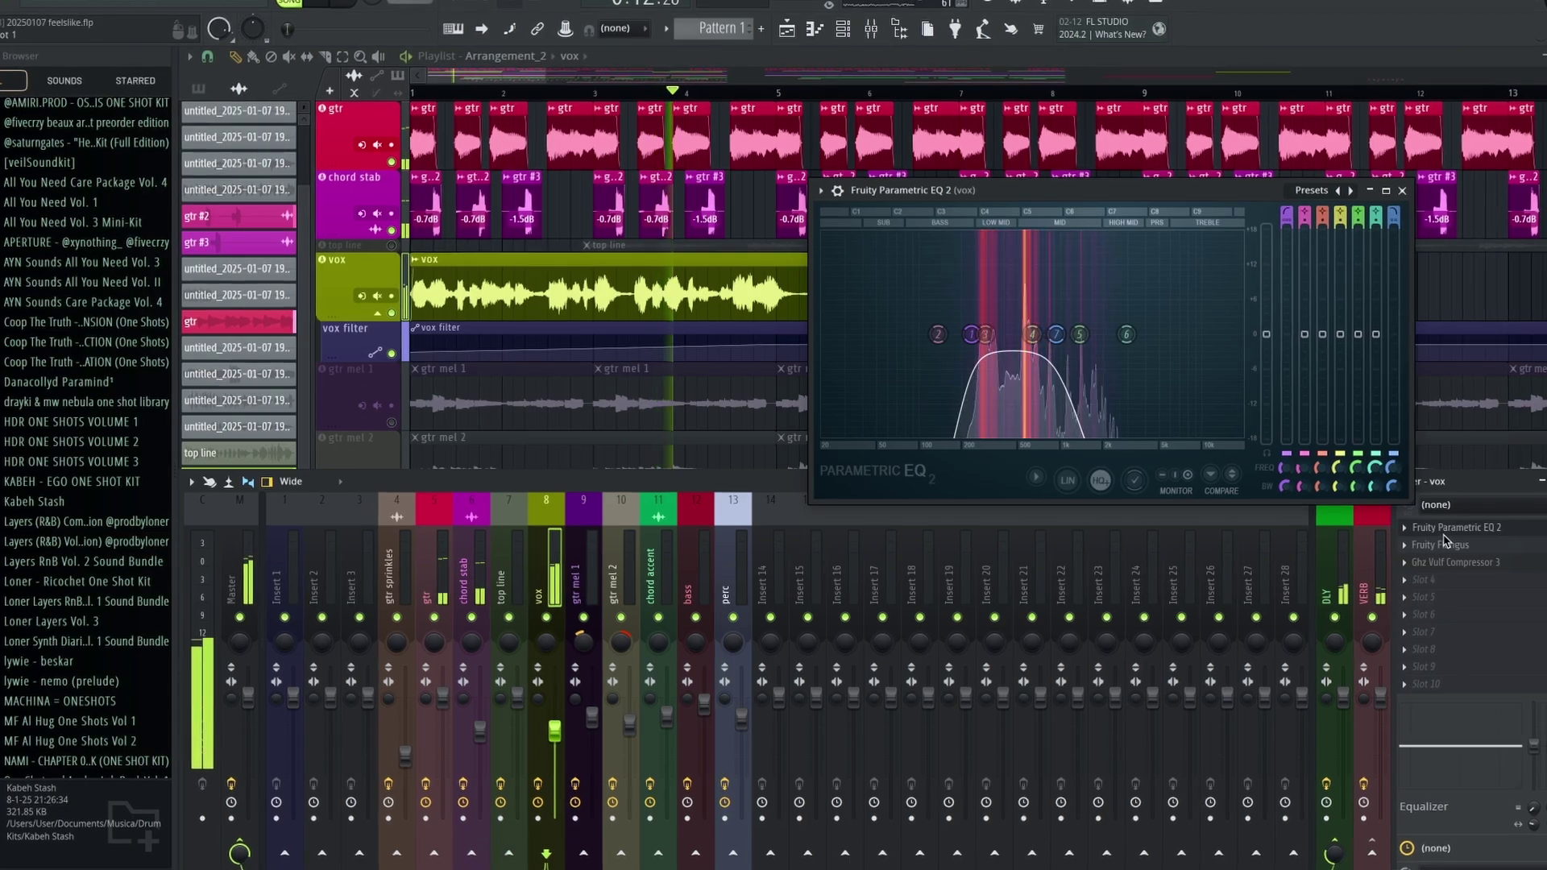
pyautogui.press('F9')
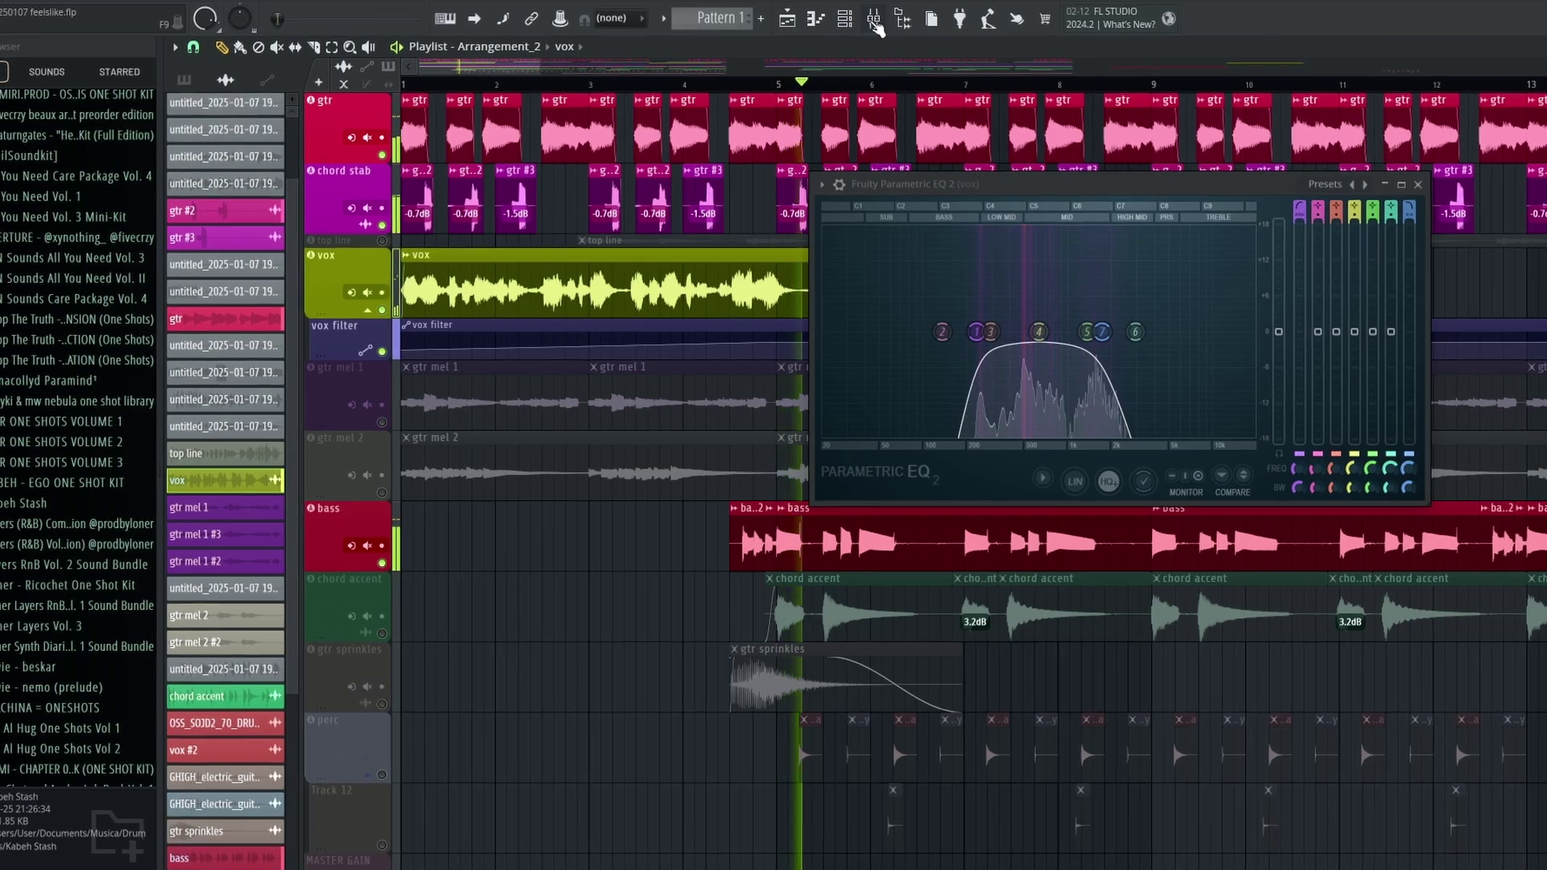
pyautogui.scroll(-5, 533, 560)
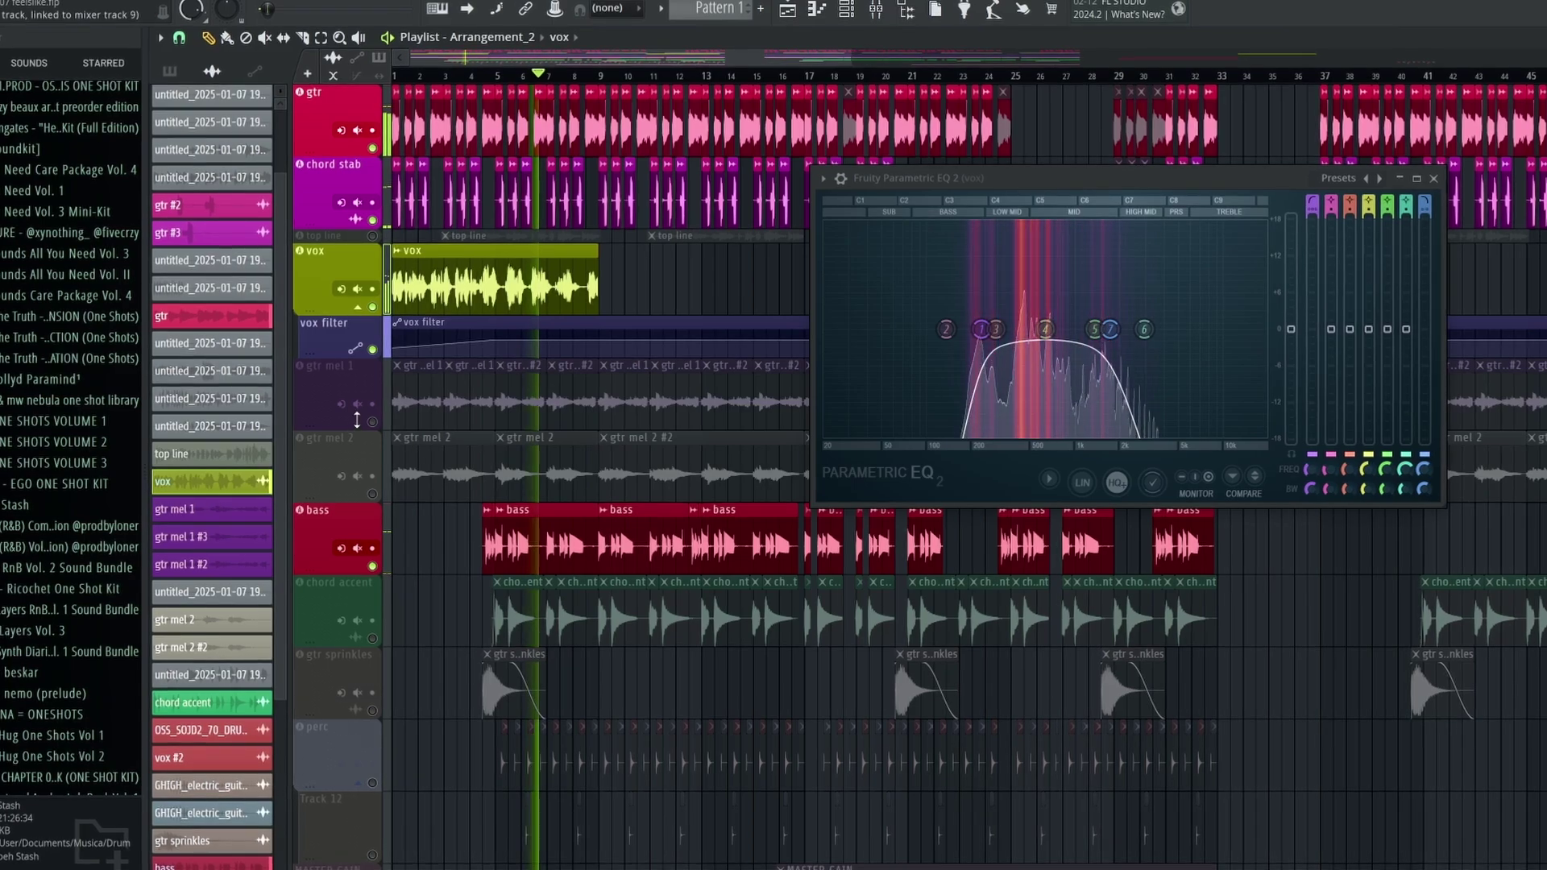
pyautogui.scroll(3, 379, 431)
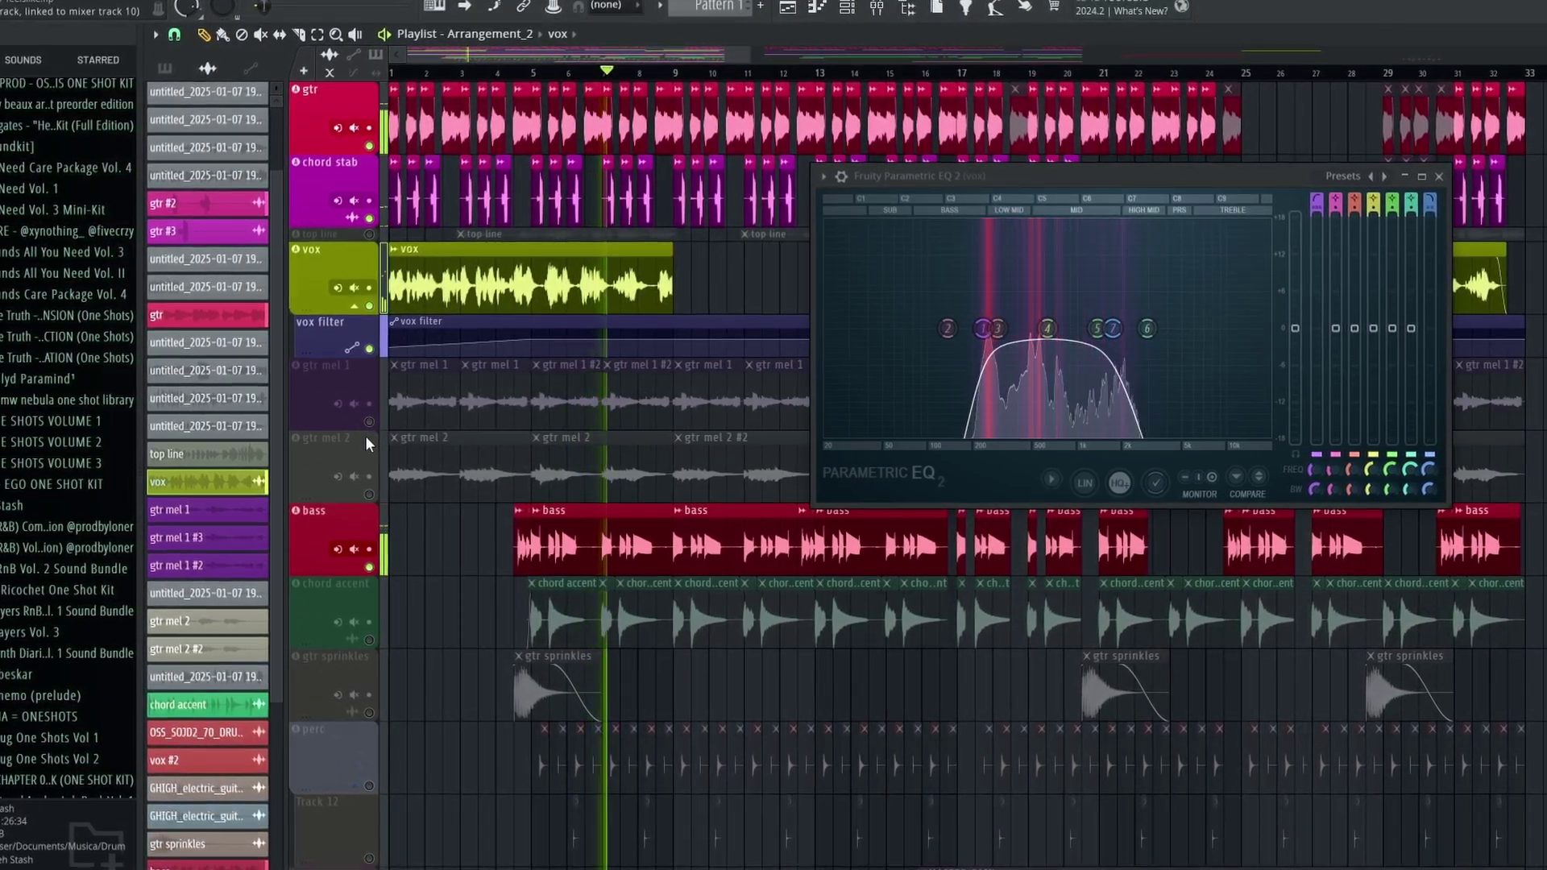
pyautogui.scroll(1, 322, 432)
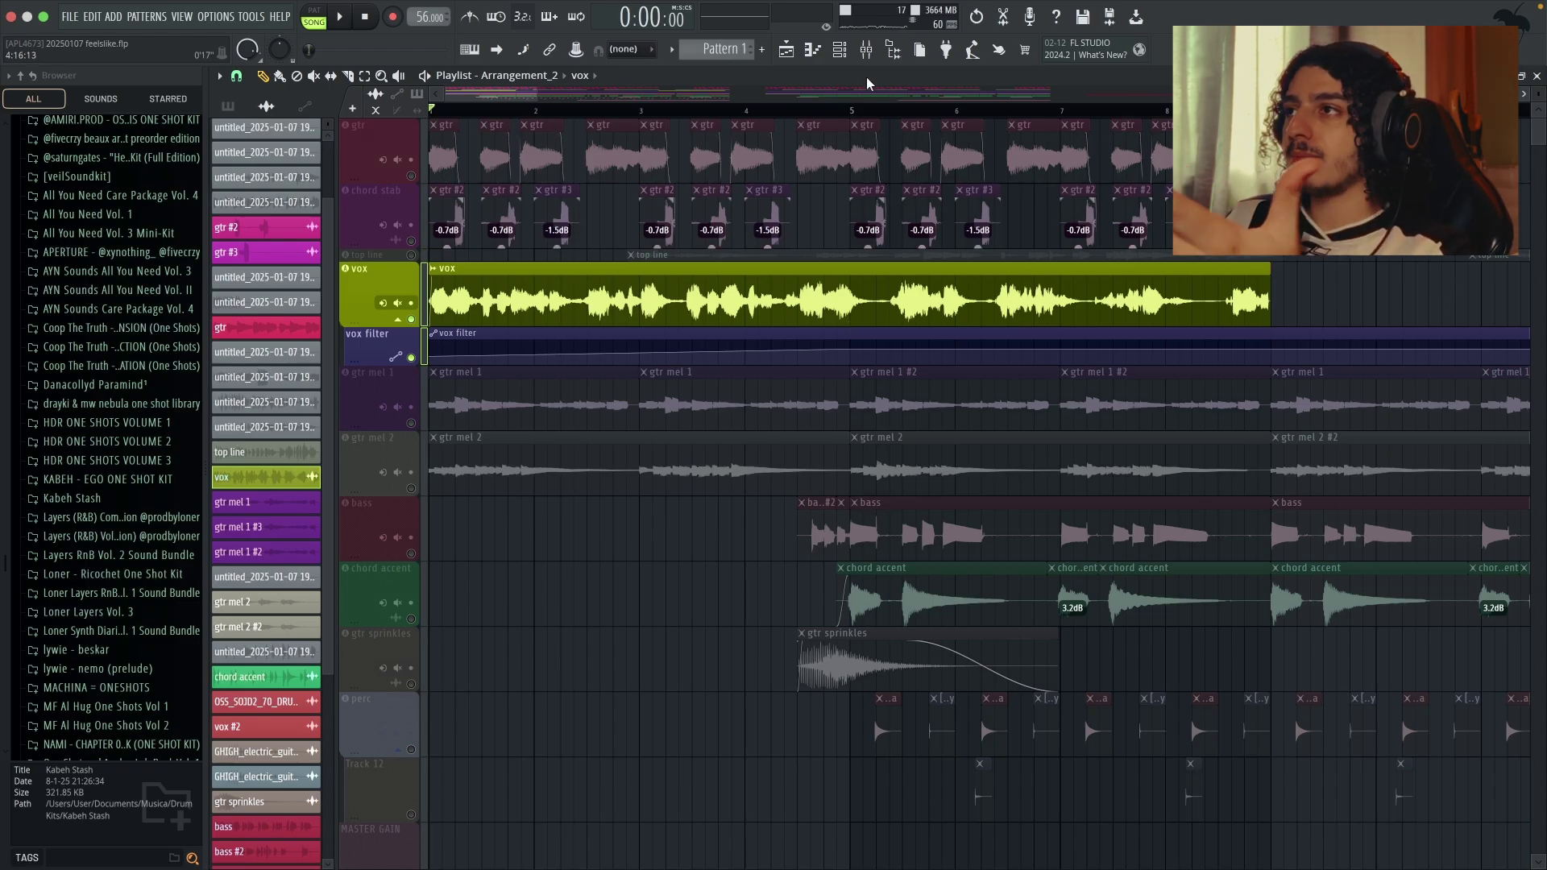
# - Review the vox mixer track's Fruity Parametric EQ 2, Fruity Flangus and Ghz Vulf Compressor 3, leaving only the EQ window open
pyautogui.doubleClick(386, 280)
pyautogui.click(1396, 524)
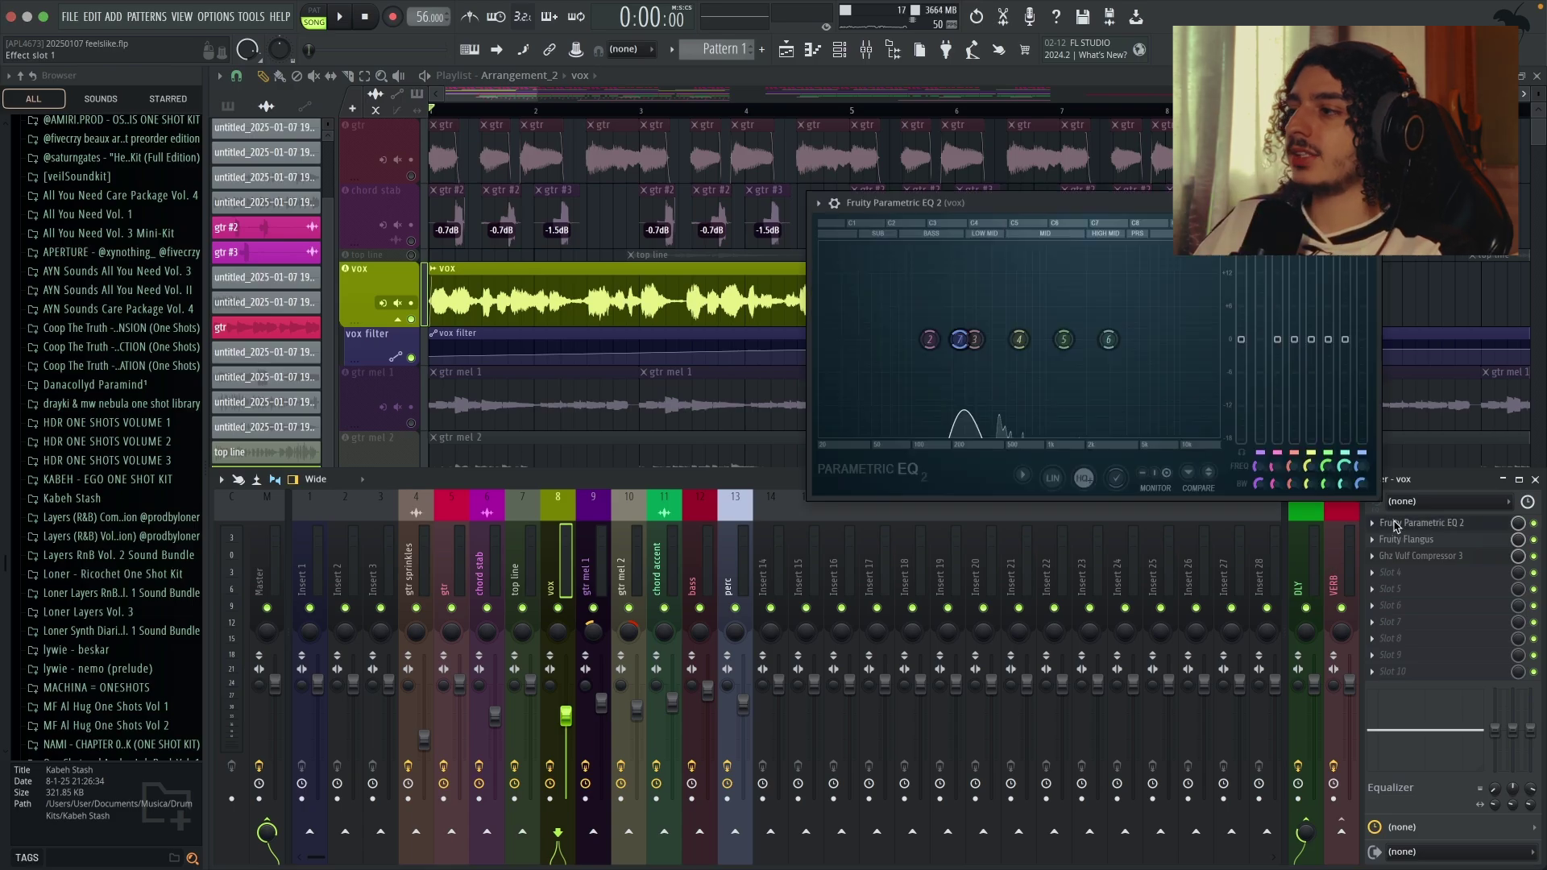
pyautogui.click(1406, 539)
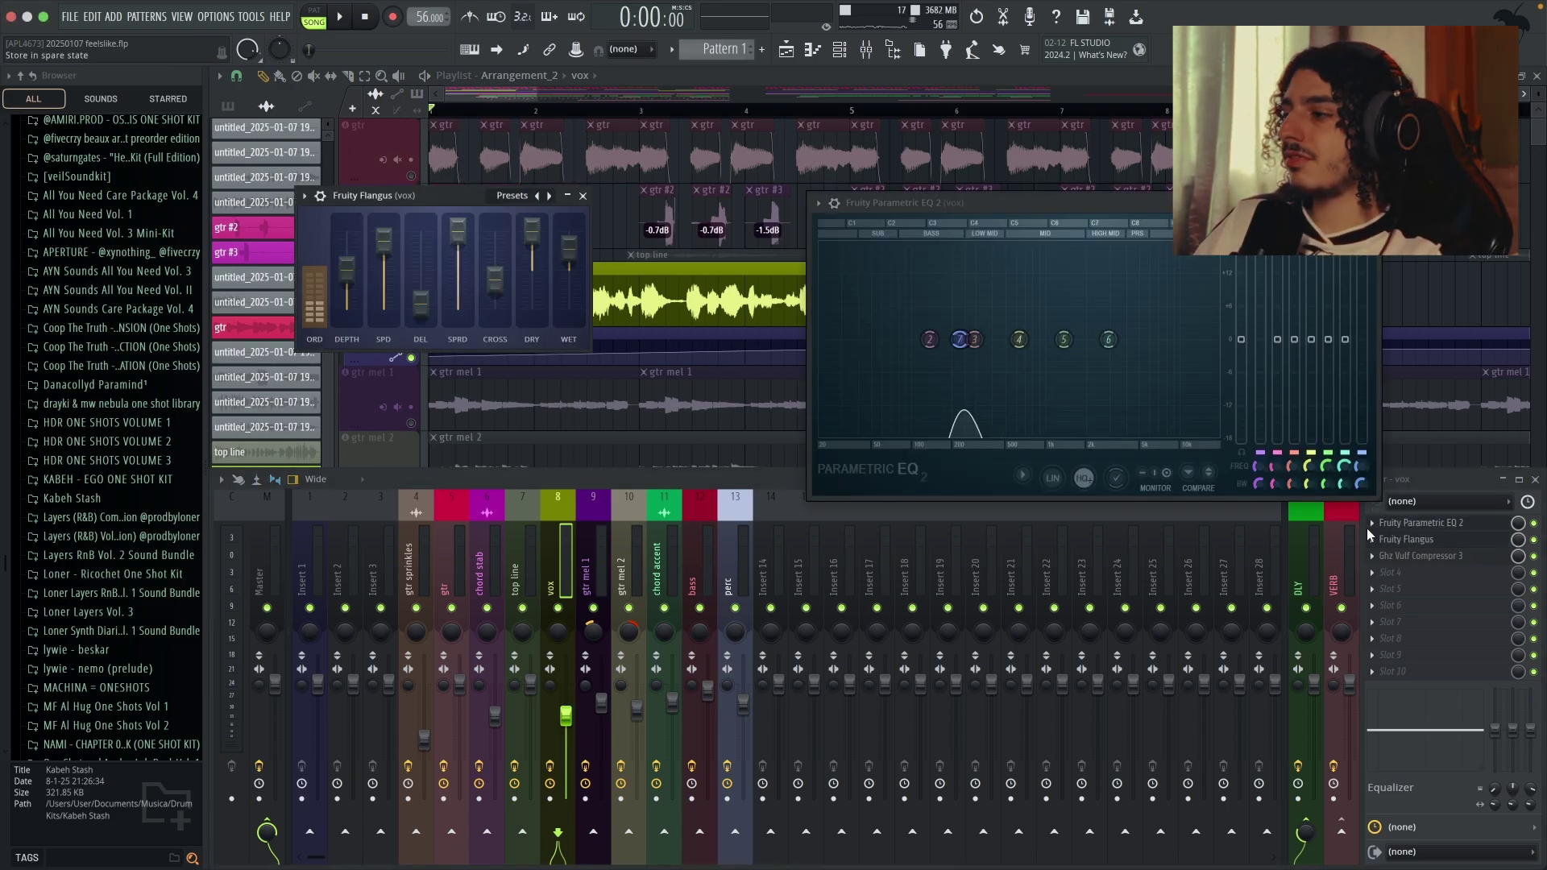
pyautogui.click(1437, 559)
pyautogui.click(410, 87)
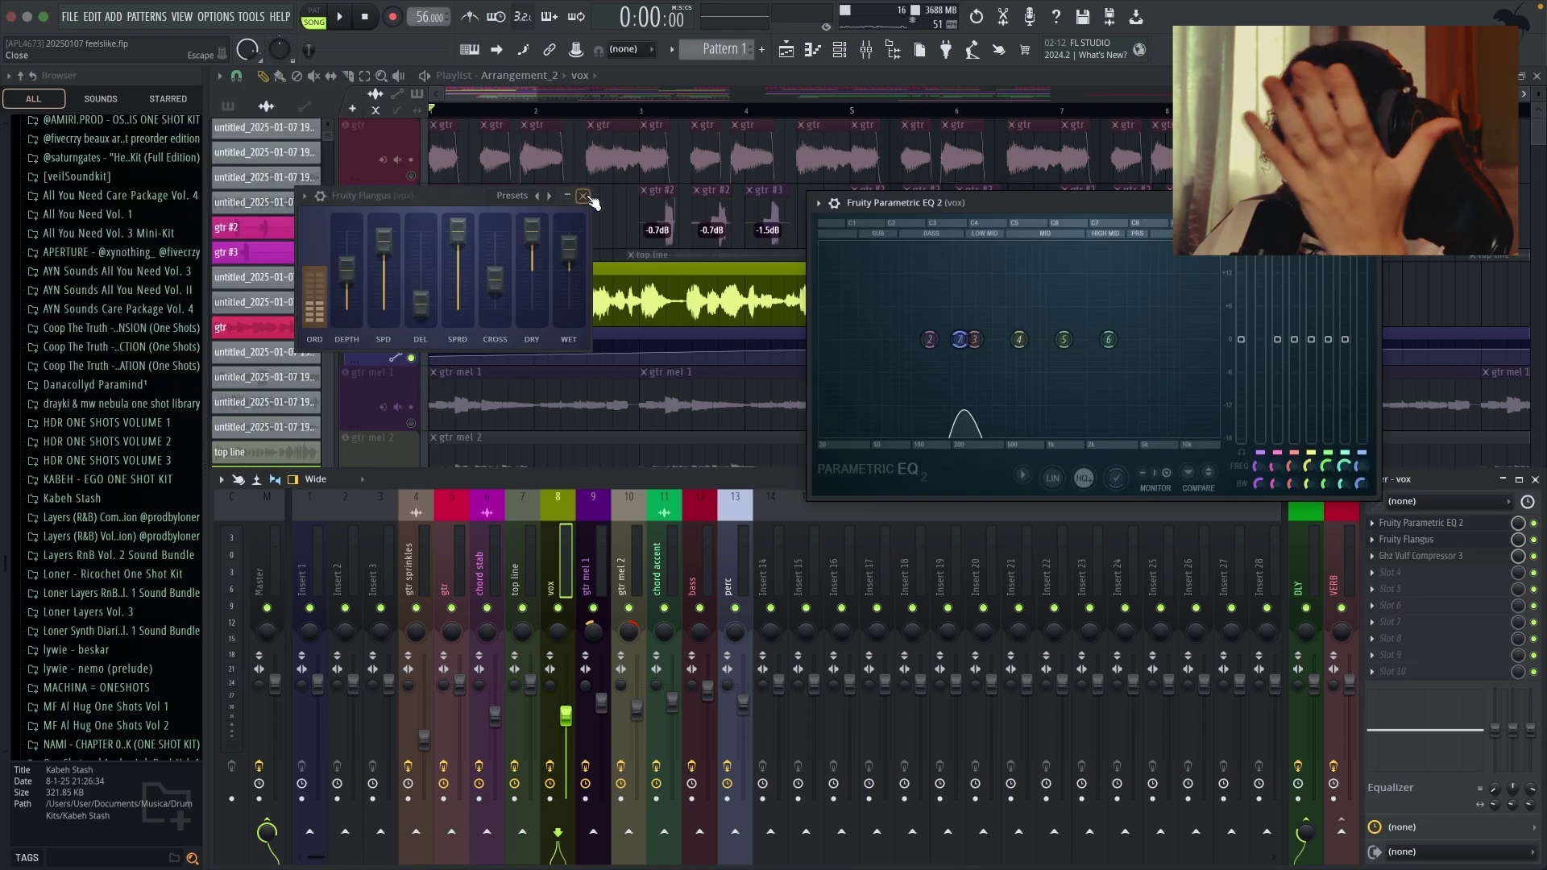
pyautogui.click(583, 196)
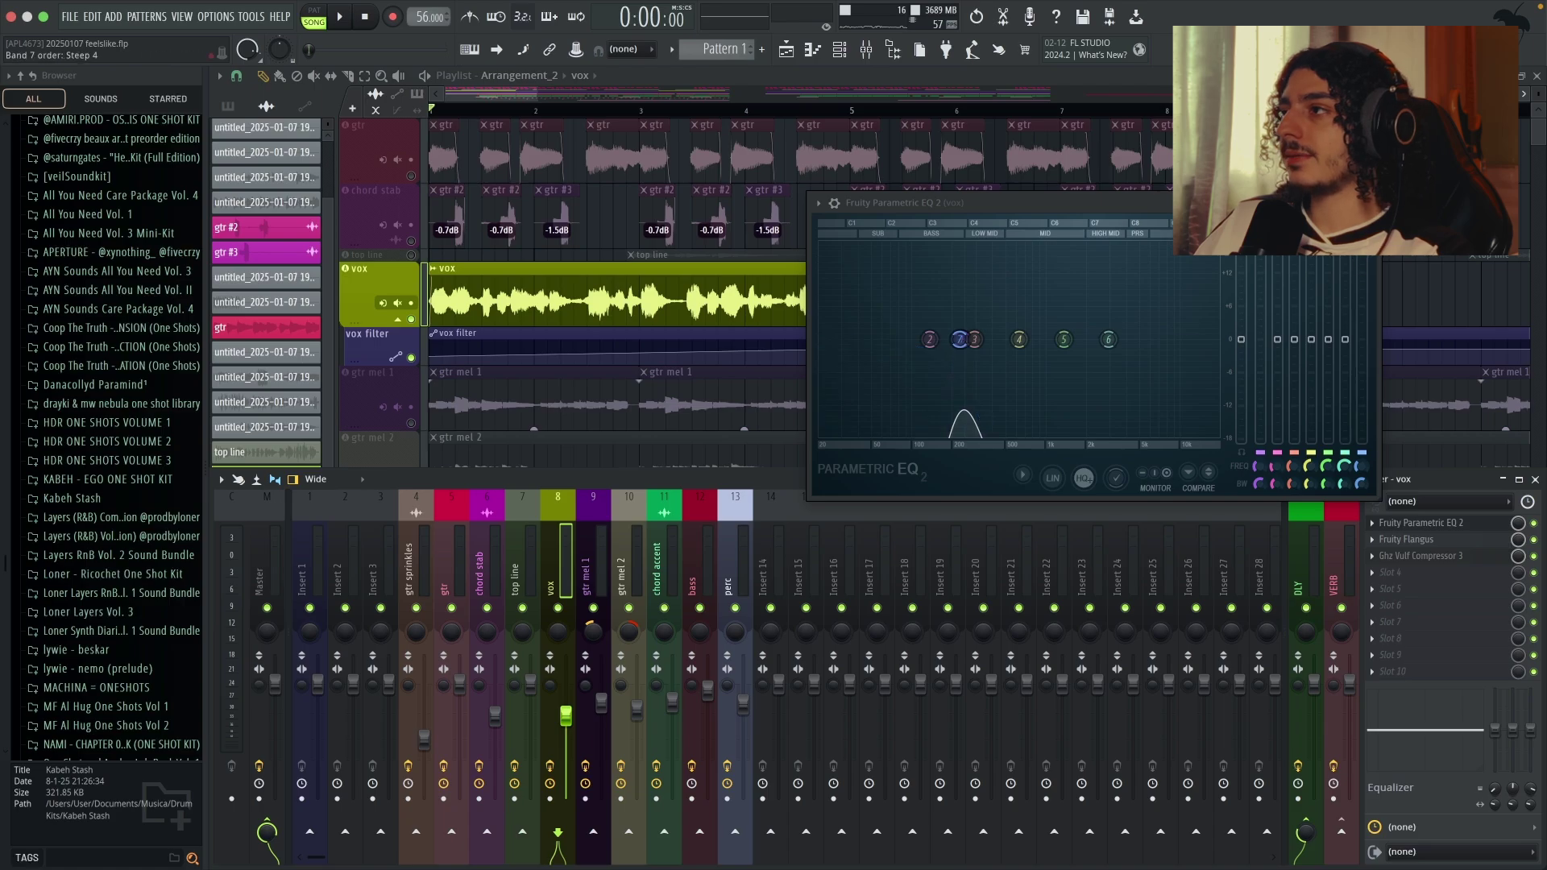
# - Hide the mixer and play the vox from the start to compare the EQ curve with the vox filter automation
pyautogui.press('F9')
pyautogui.press('space')
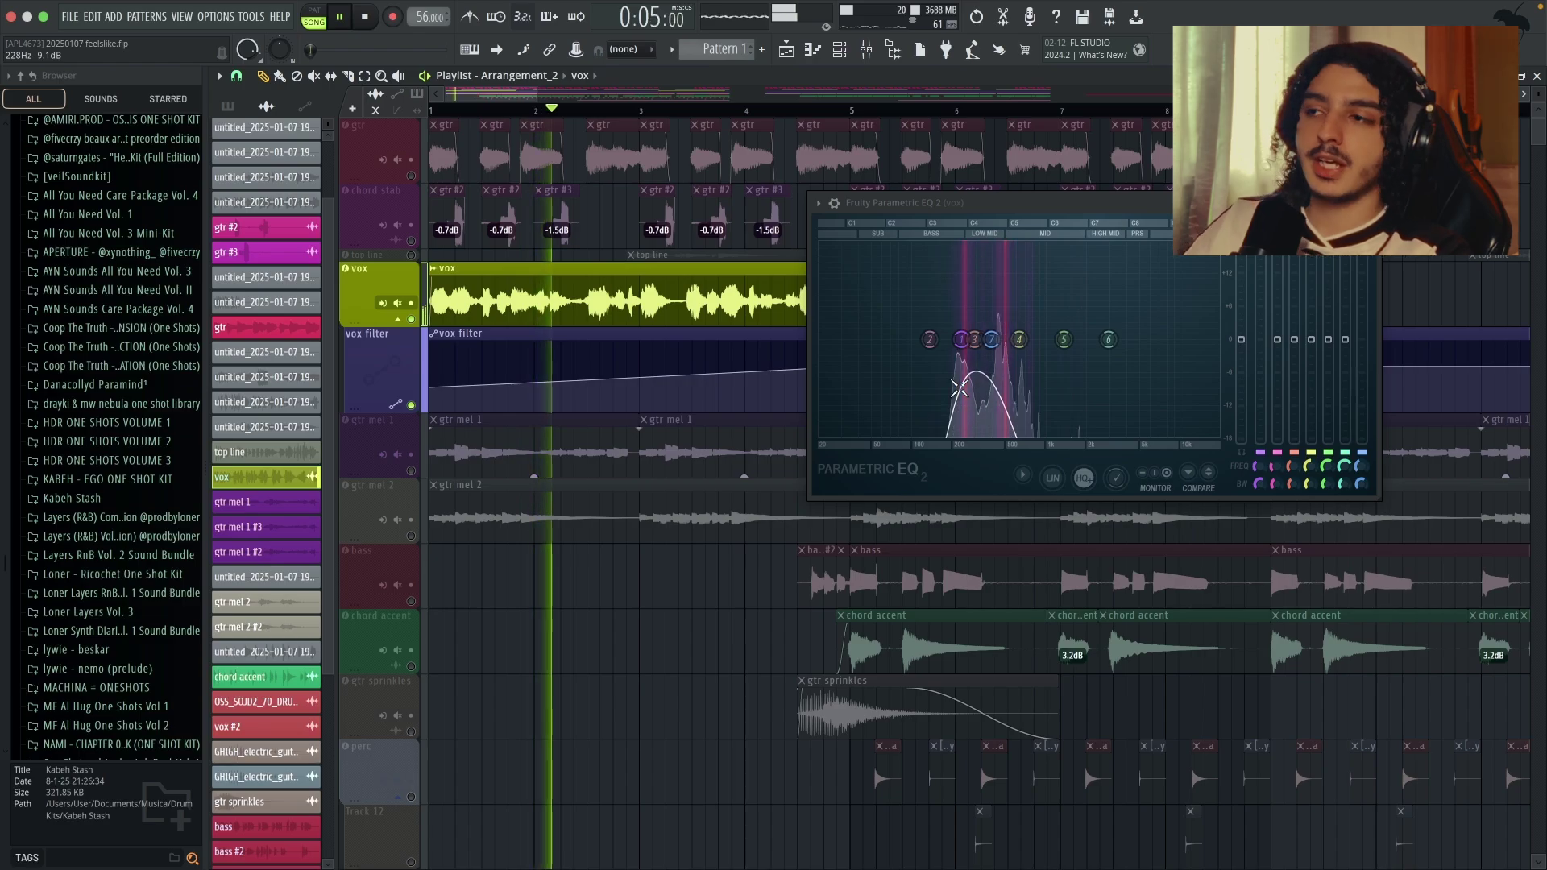
pyautogui.press('space')
pyautogui.scroll(-2, 721, 581)
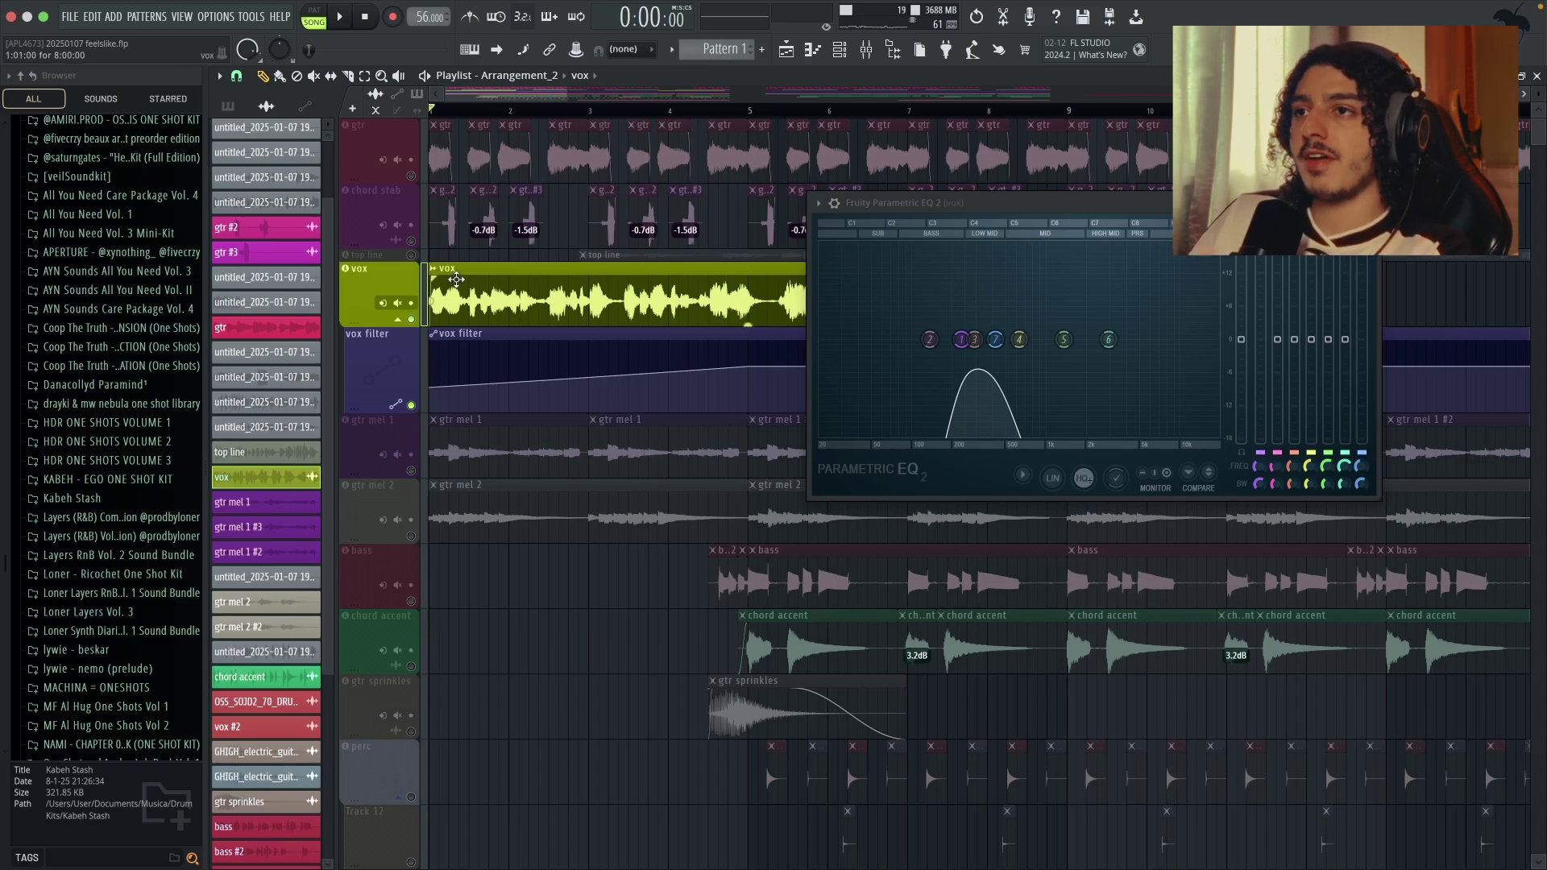
# - Add chord stab and gtr to the vox, play from bar 5 where the filter automation levels off, and close the EQ
pyautogui.click(411, 241)
pyautogui.click(411, 176)
pyautogui.scroll(-2, 654, 370)
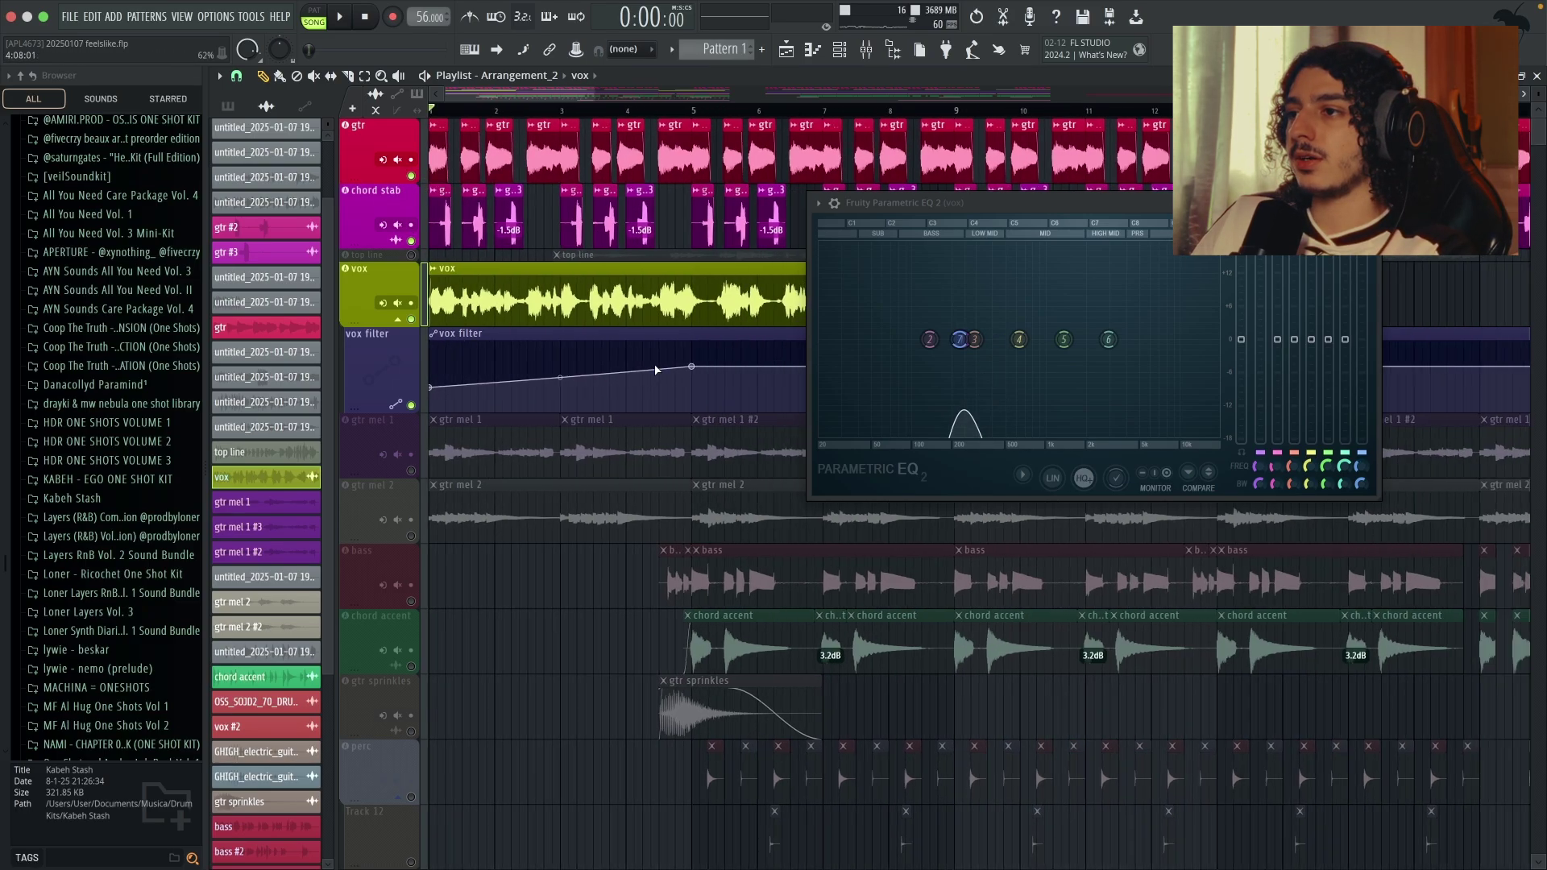
pyautogui.click(693, 110)
pyautogui.press('space')
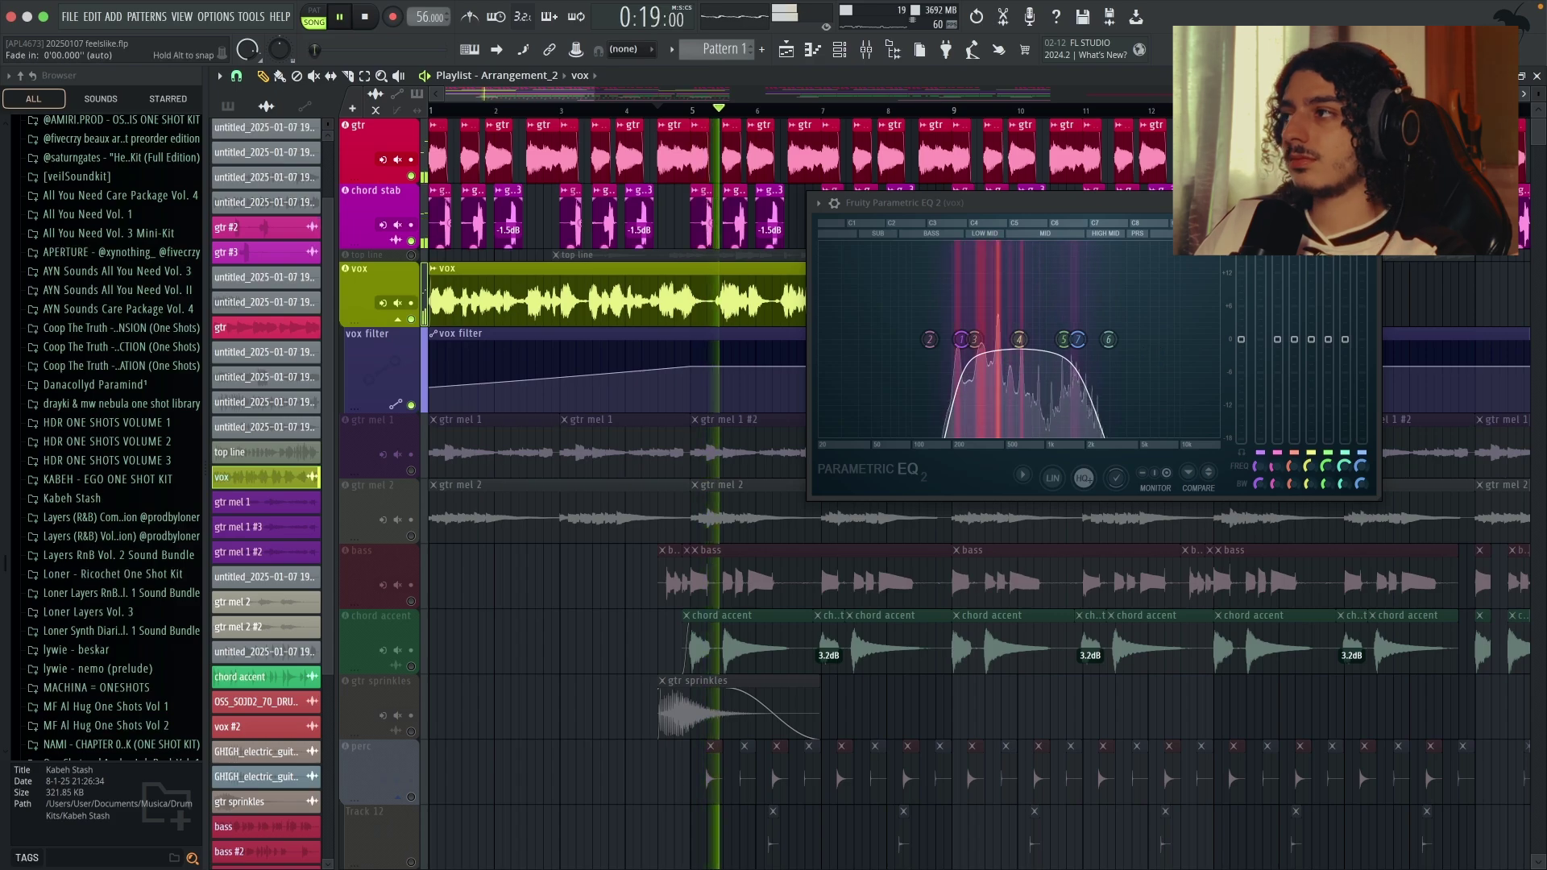
pyautogui.click(1372, 202)
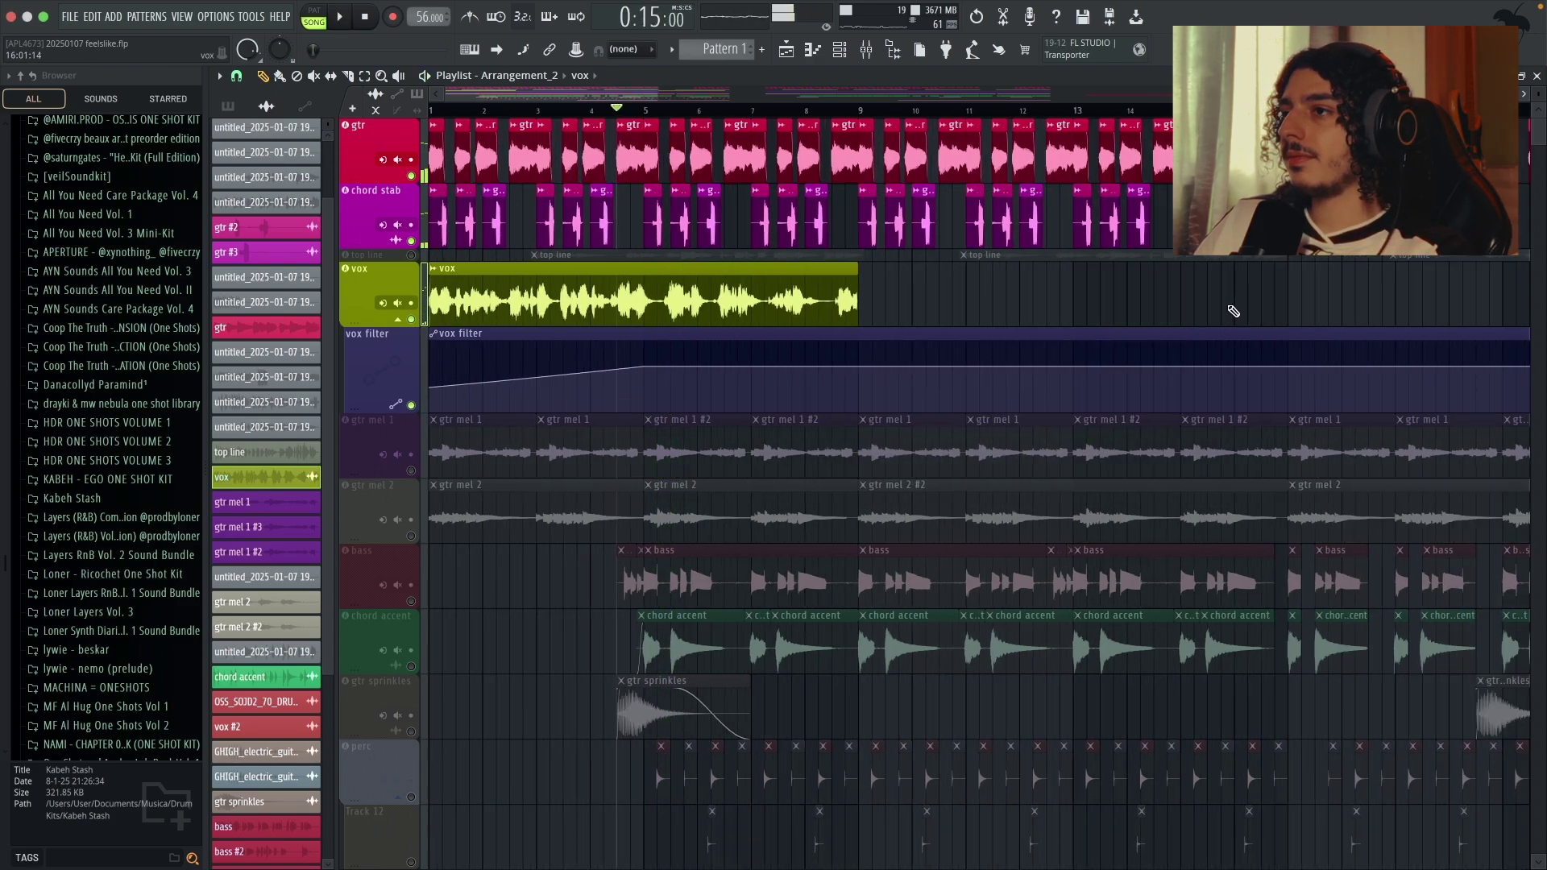
# - Isolate the gtr sprinkles, perc and Track 12 tracks and play them, adding bass and chord accent during playback
pyautogui.keyDown('ctrl'); pyautogui.scroll(-3, 1233, 311); pyautogui.keyUp('ctrl')
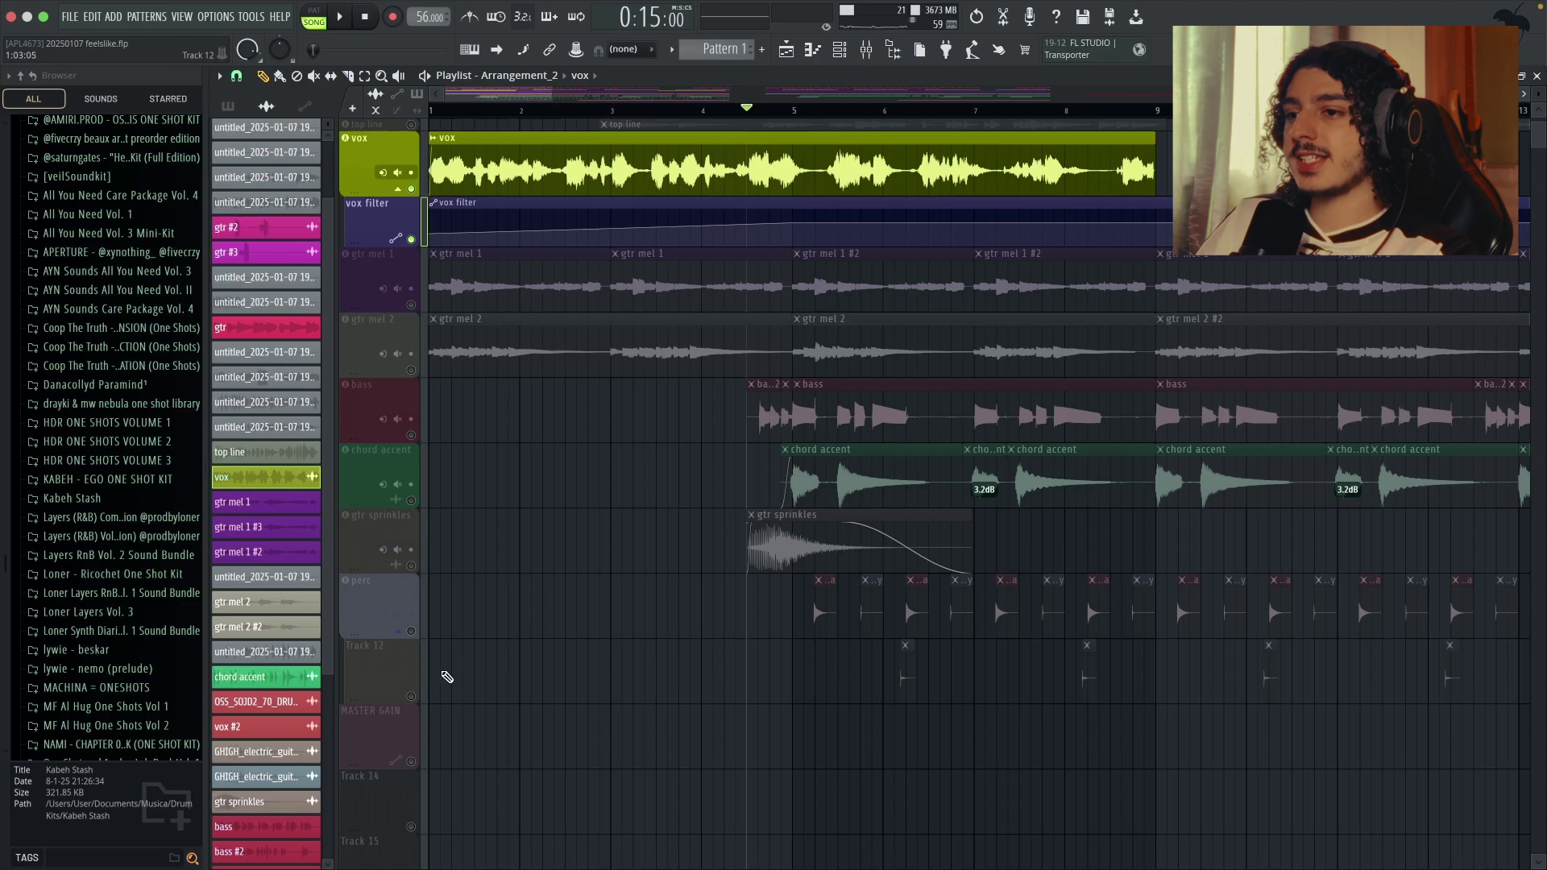
pyautogui.moveTo(424, 685); pyautogui.dragTo(425, 559)
pyautogui.rightClick(412, 631)
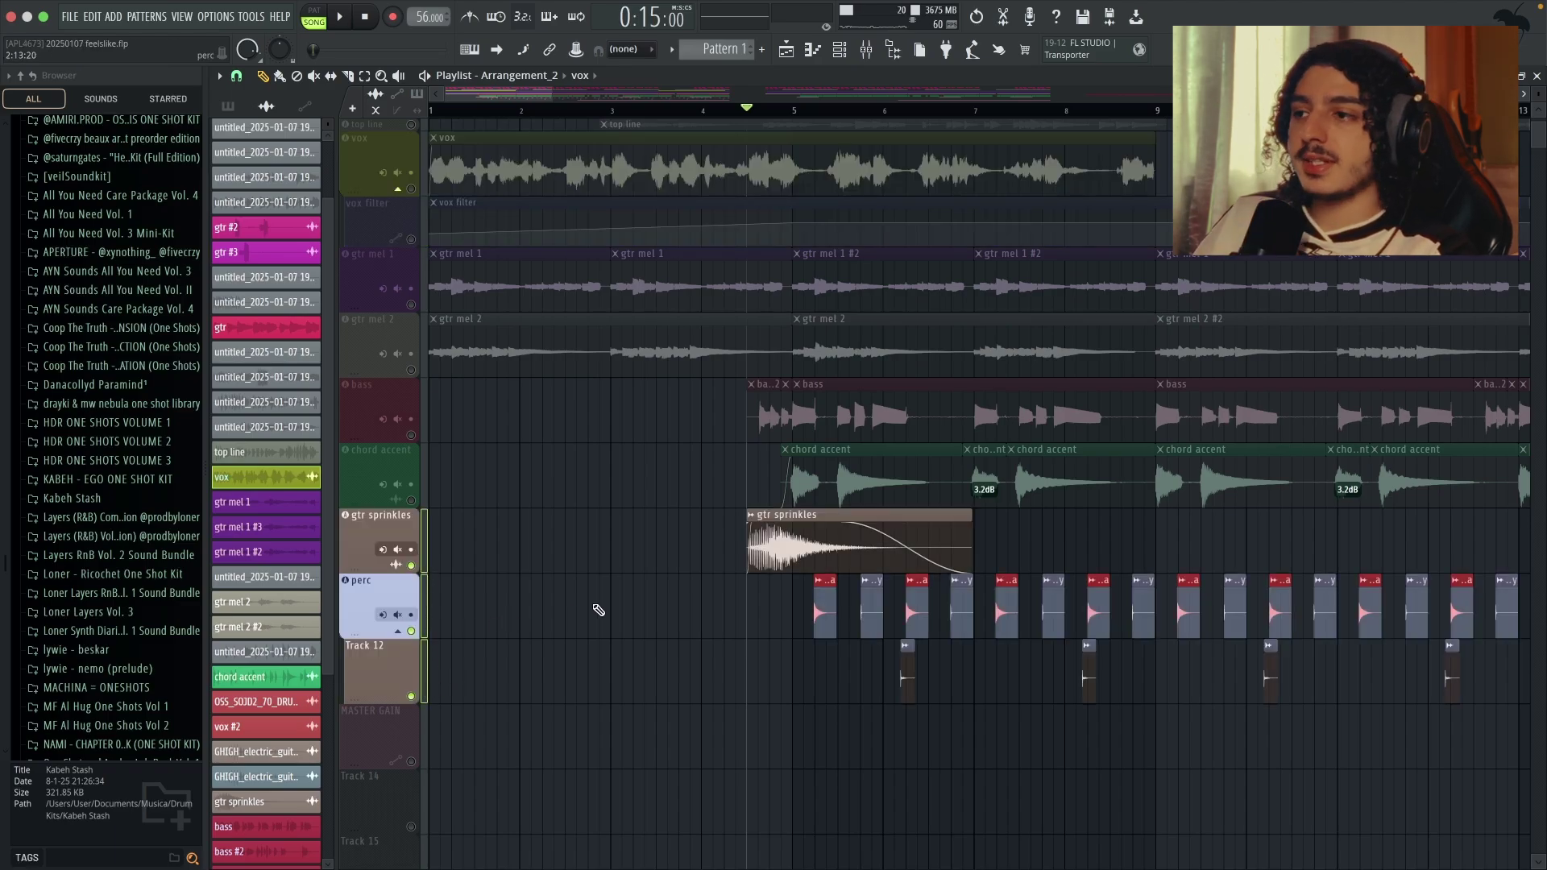
pyautogui.scroll(3, 745, 591)
pyautogui.press('space')
pyautogui.moveTo(428, 483); pyautogui.dragTo(433, 443)
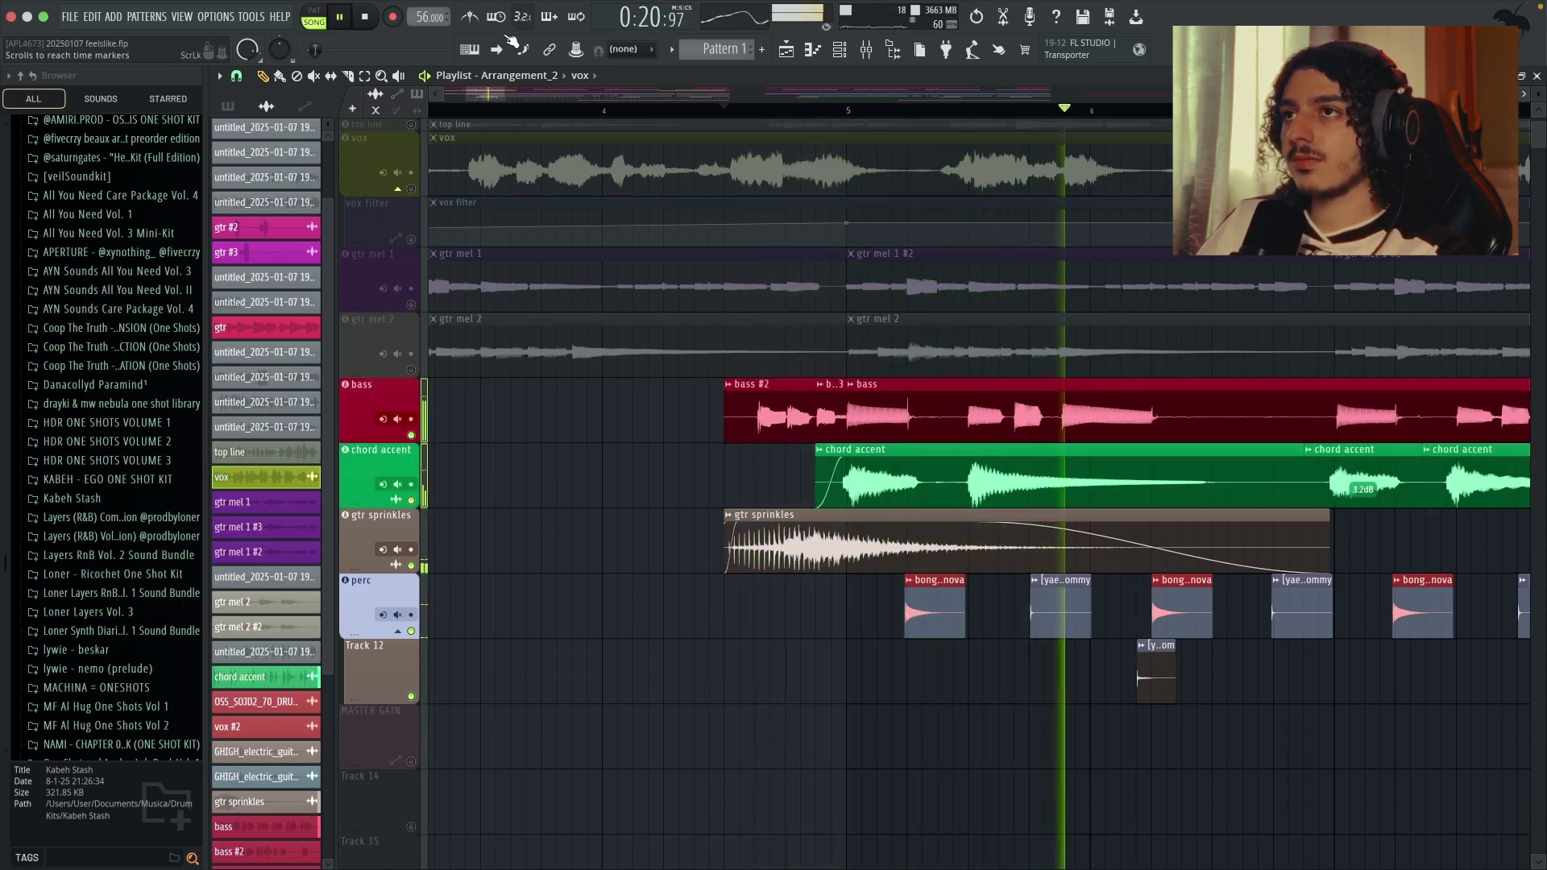
pyautogui.scroll(-5, 525, 439)
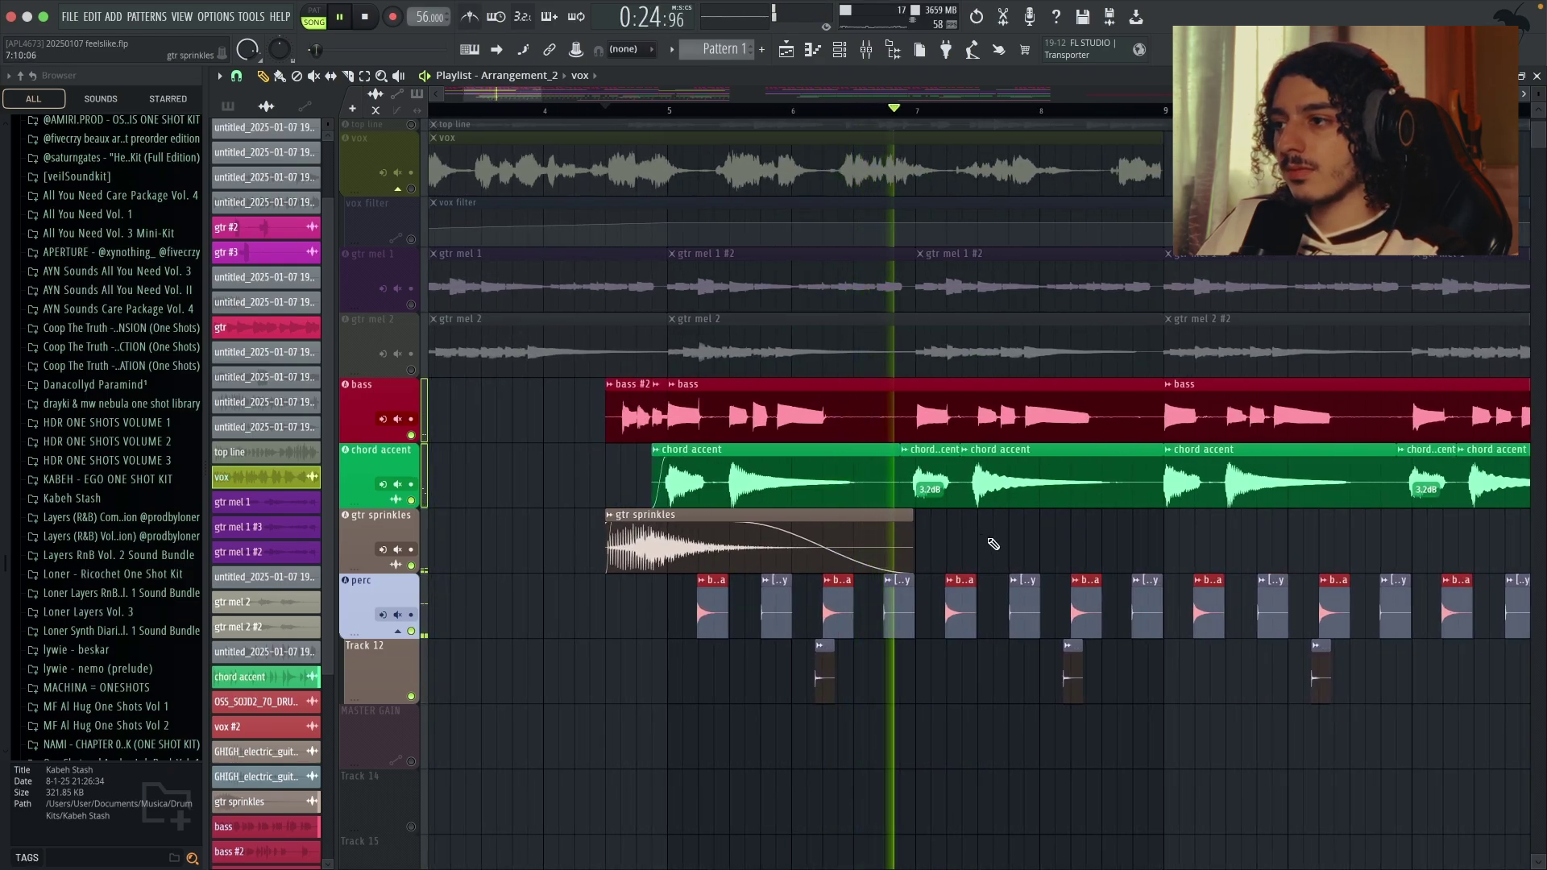
# - Stop playback and mute the bass, chord accent and gtr sprinkles tracks so only perc and Track 12 remain active
pyautogui.scroll(3, 977, 538)
pyautogui.press('space')
pyautogui.moveTo(412, 436); pyautogui.dragTo(416, 500)
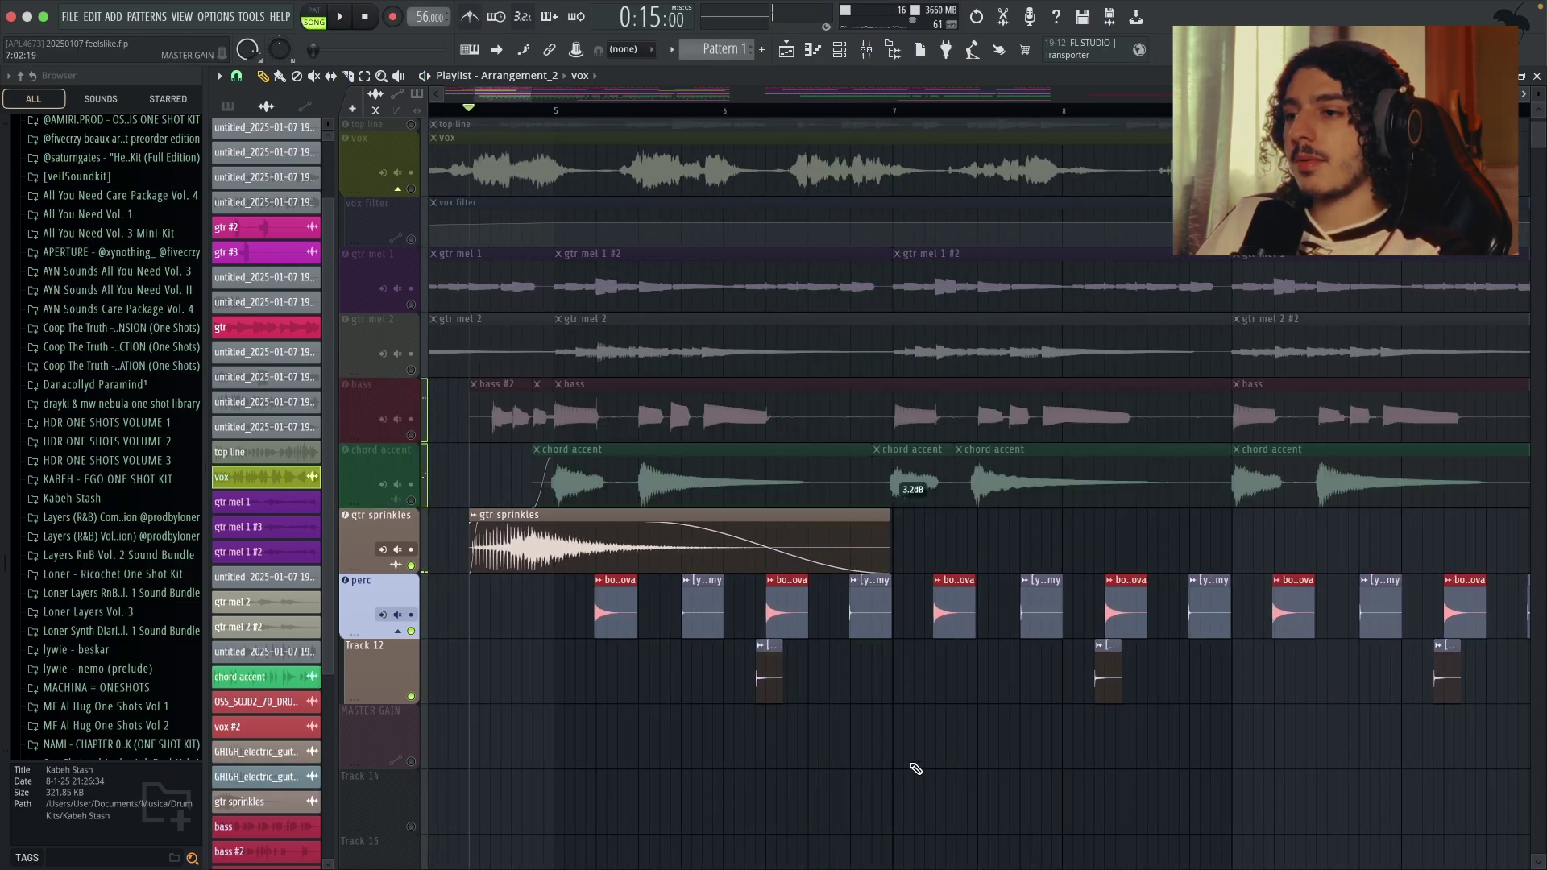
pyautogui.click(411, 566)
# - Play the bongo 2 and [yaego]_rim_tommy hits in bar 5 of the perc track separately
pyautogui.click(597, 111)
pyautogui.press('space')
pyautogui.click(585, 111)
pyautogui.click(658, 110)
pyautogui.press('space')
pyautogui.press('space')
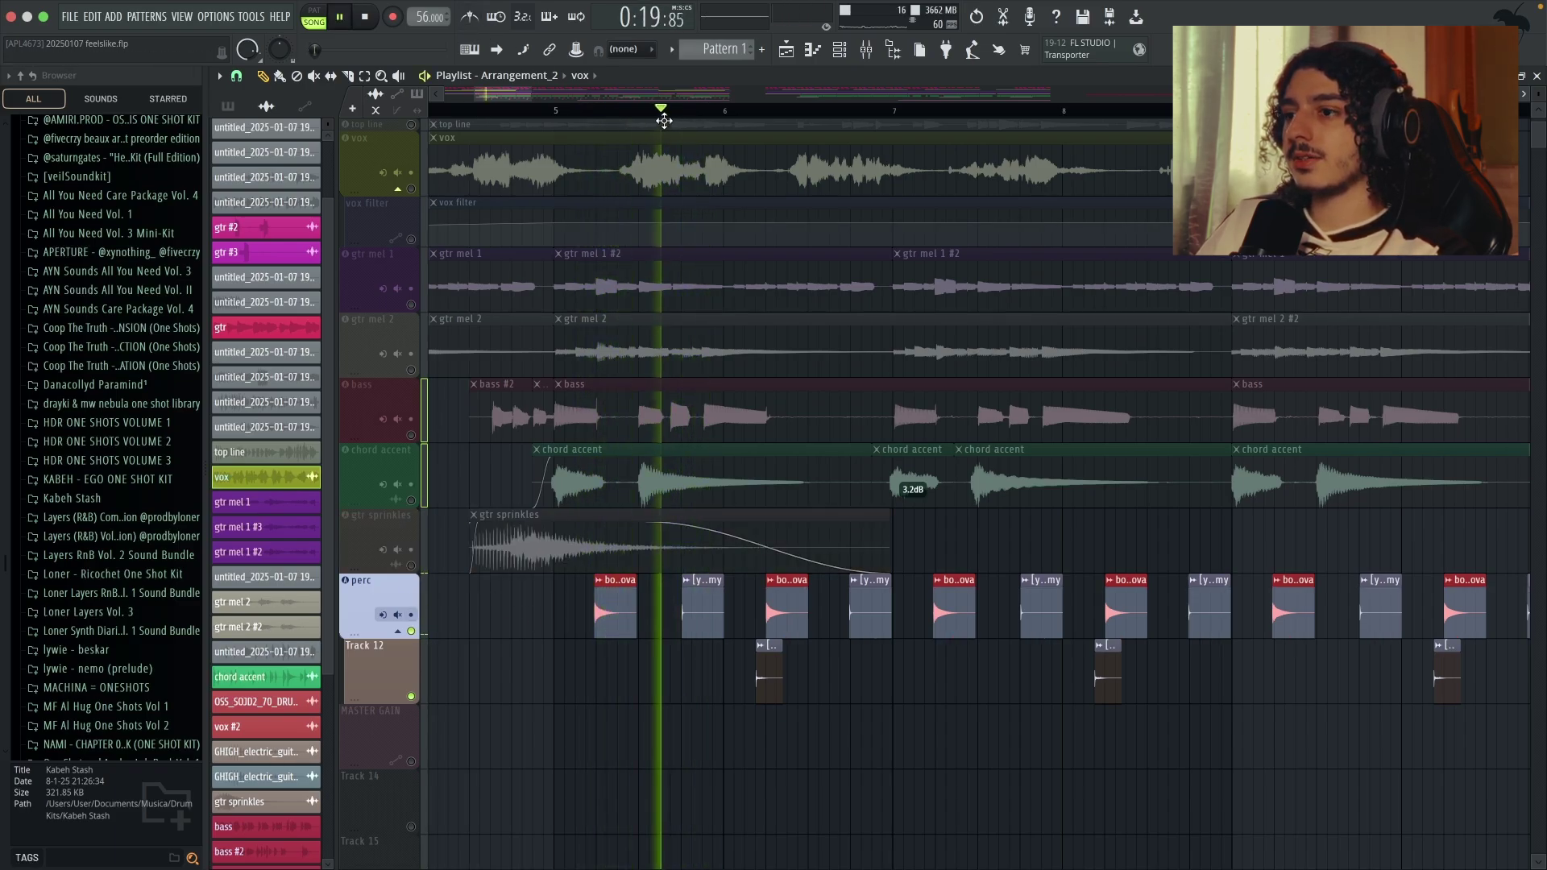
pyautogui.press('space')
pyautogui.press('space')
pyautogui.press('space')
# - Play the [yaego]_retro tom hit on Track 12 in bar 6 repeatedly, starting just before the clip
pyautogui.click(754, 111)
pyautogui.press('space')
pyautogui.press('space')
pyautogui.click(746, 110)
pyautogui.press('space')
pyautogui.press('space')
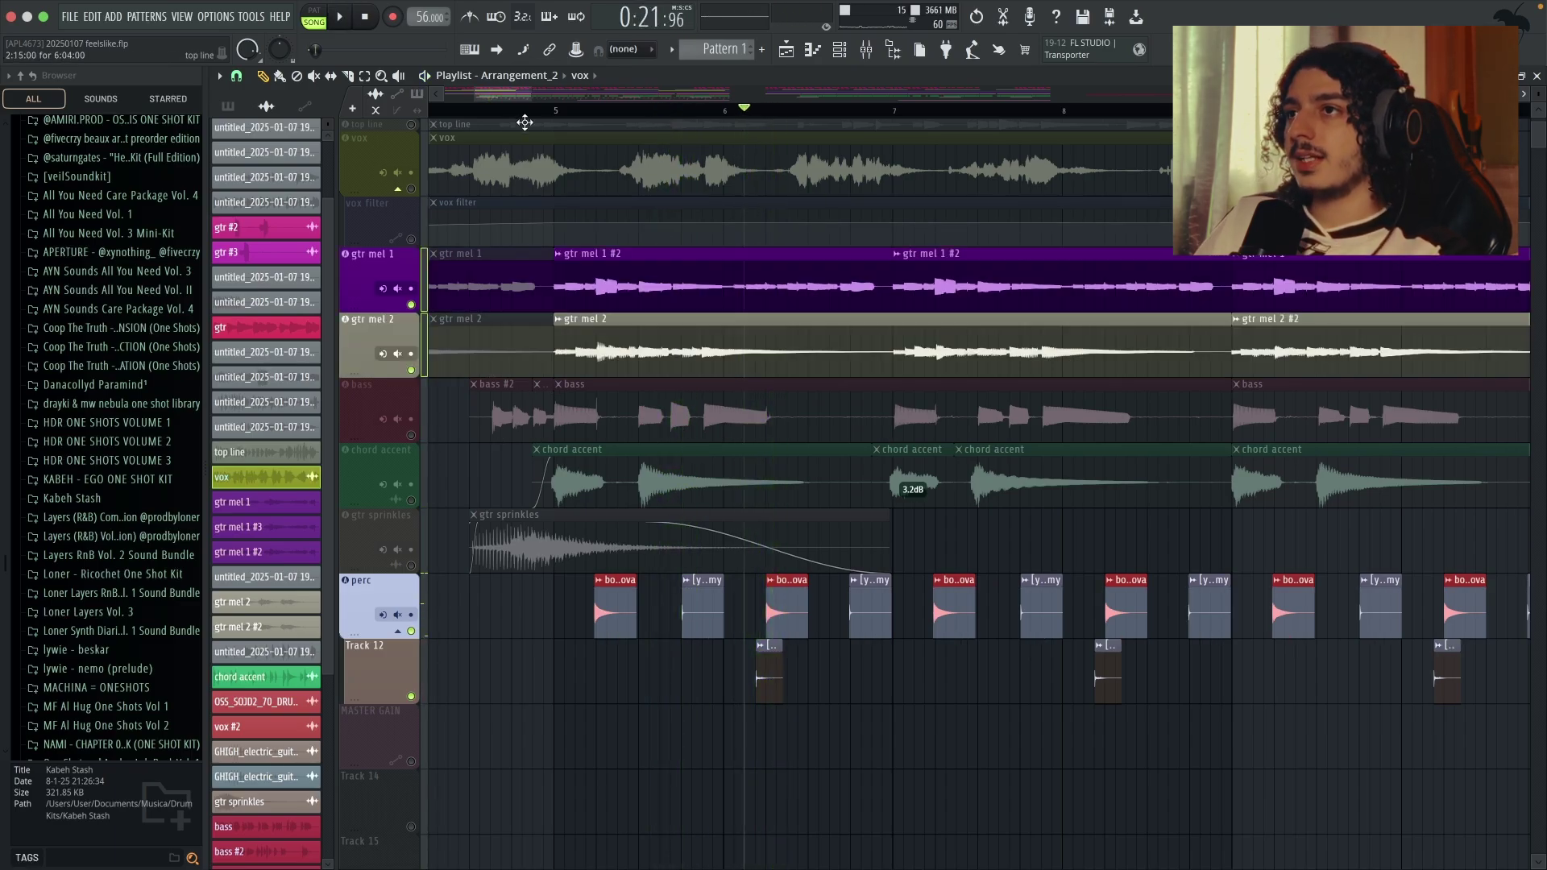
# - Add chord accent and bass to gtr mel 1, gtr mel 2 and the percussion, and play from bar 5
pyautogui.click(553, 111)
pyautogui.click(412, 500)
pyautogui.click(411, 420)
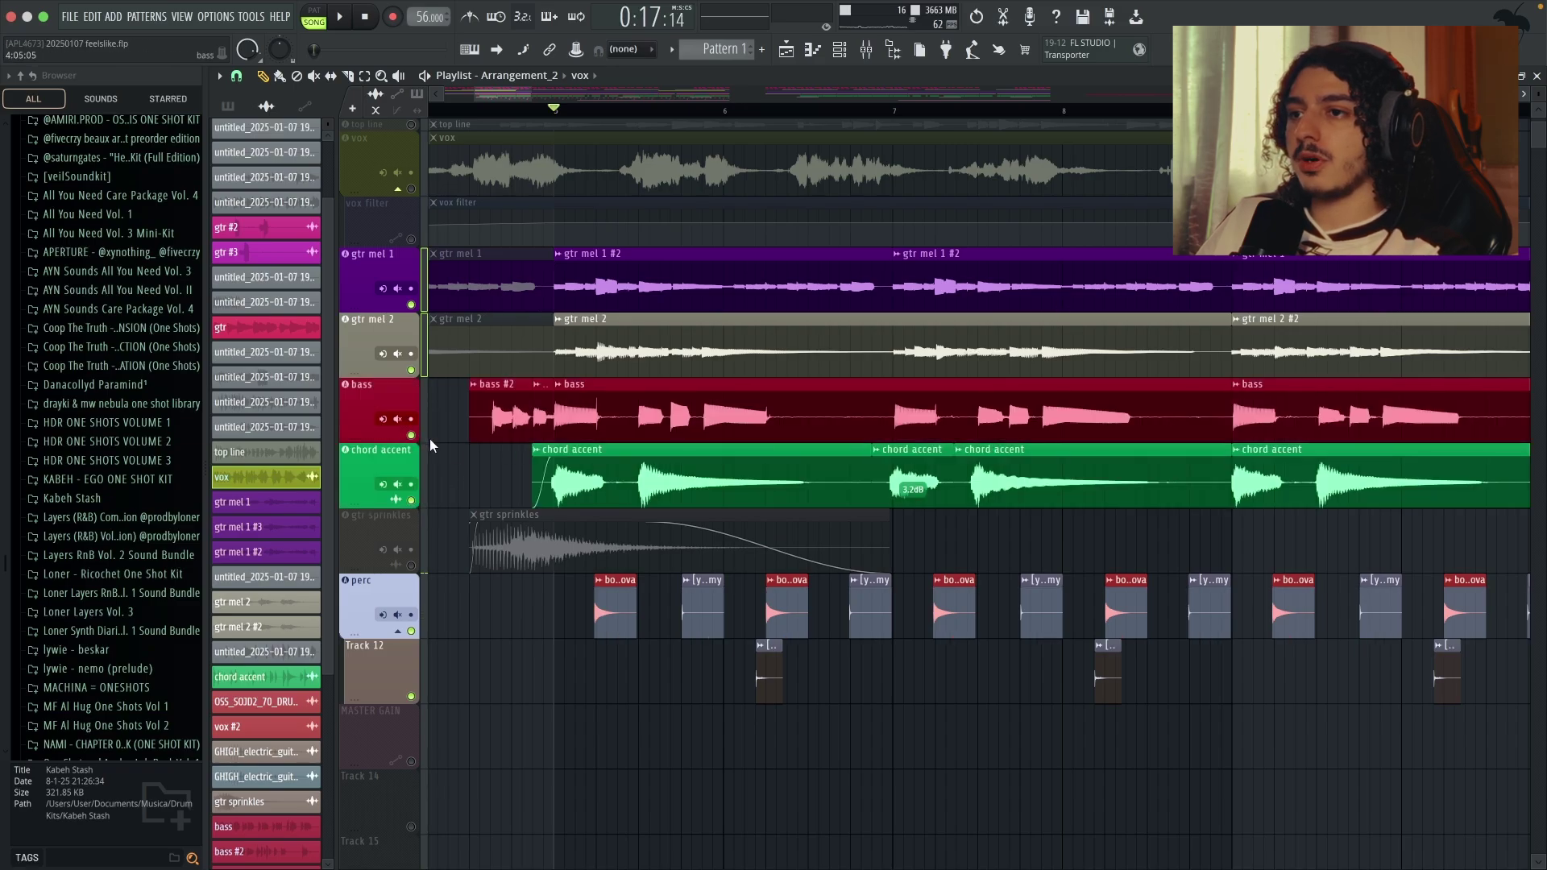
pyautogui.press('space')
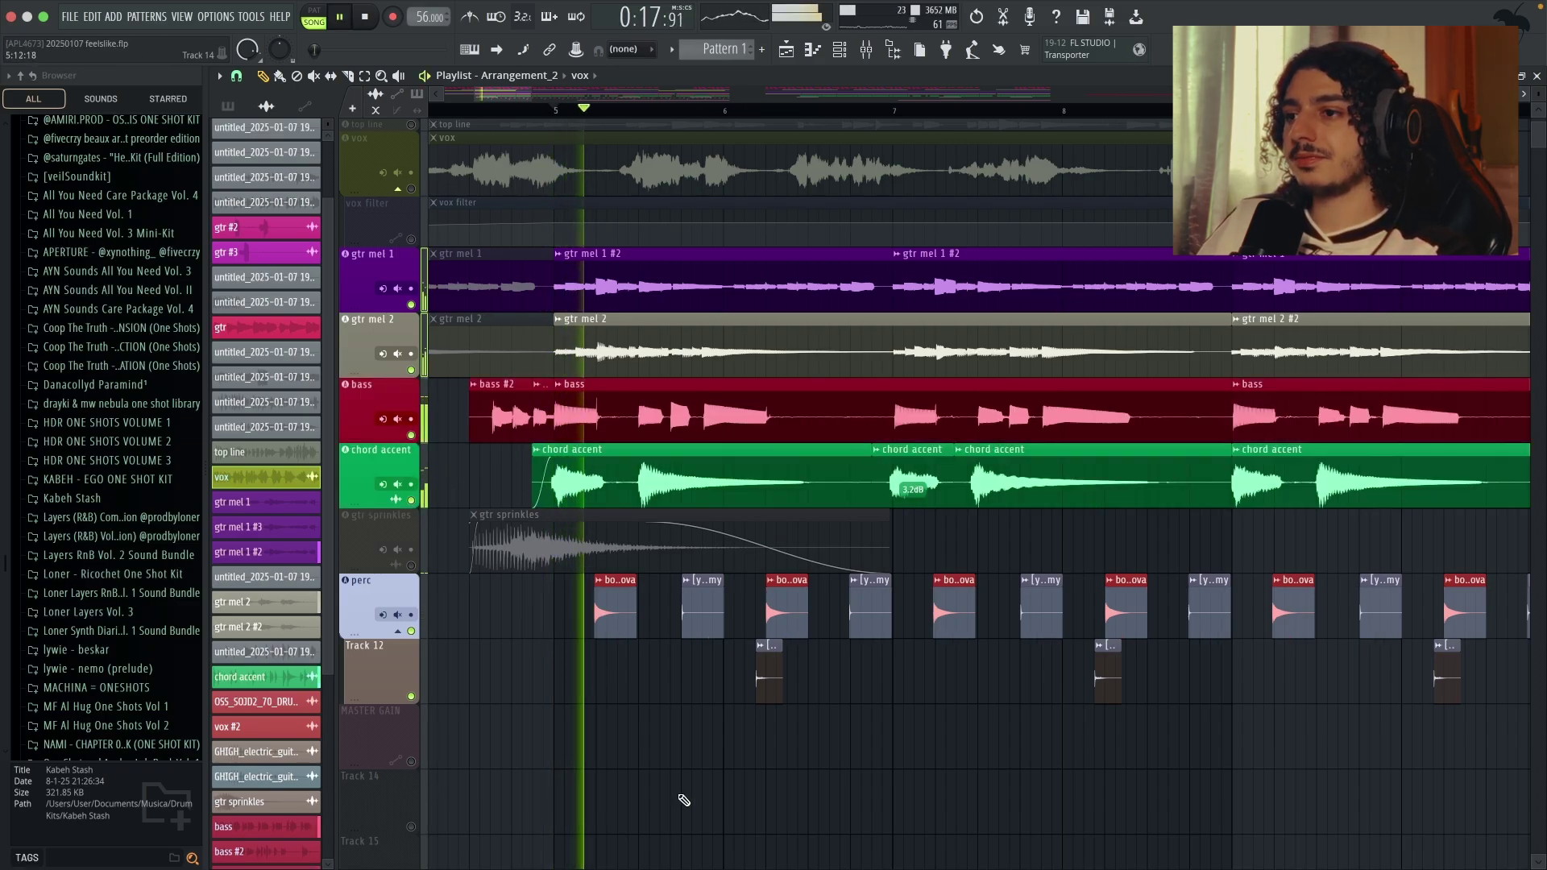
# - Examine how the bongo, rim and tom hits sit against the bass and chord accent notes, up close and across the whole arrangement
pyautogui.scroll(4, 691, 793)
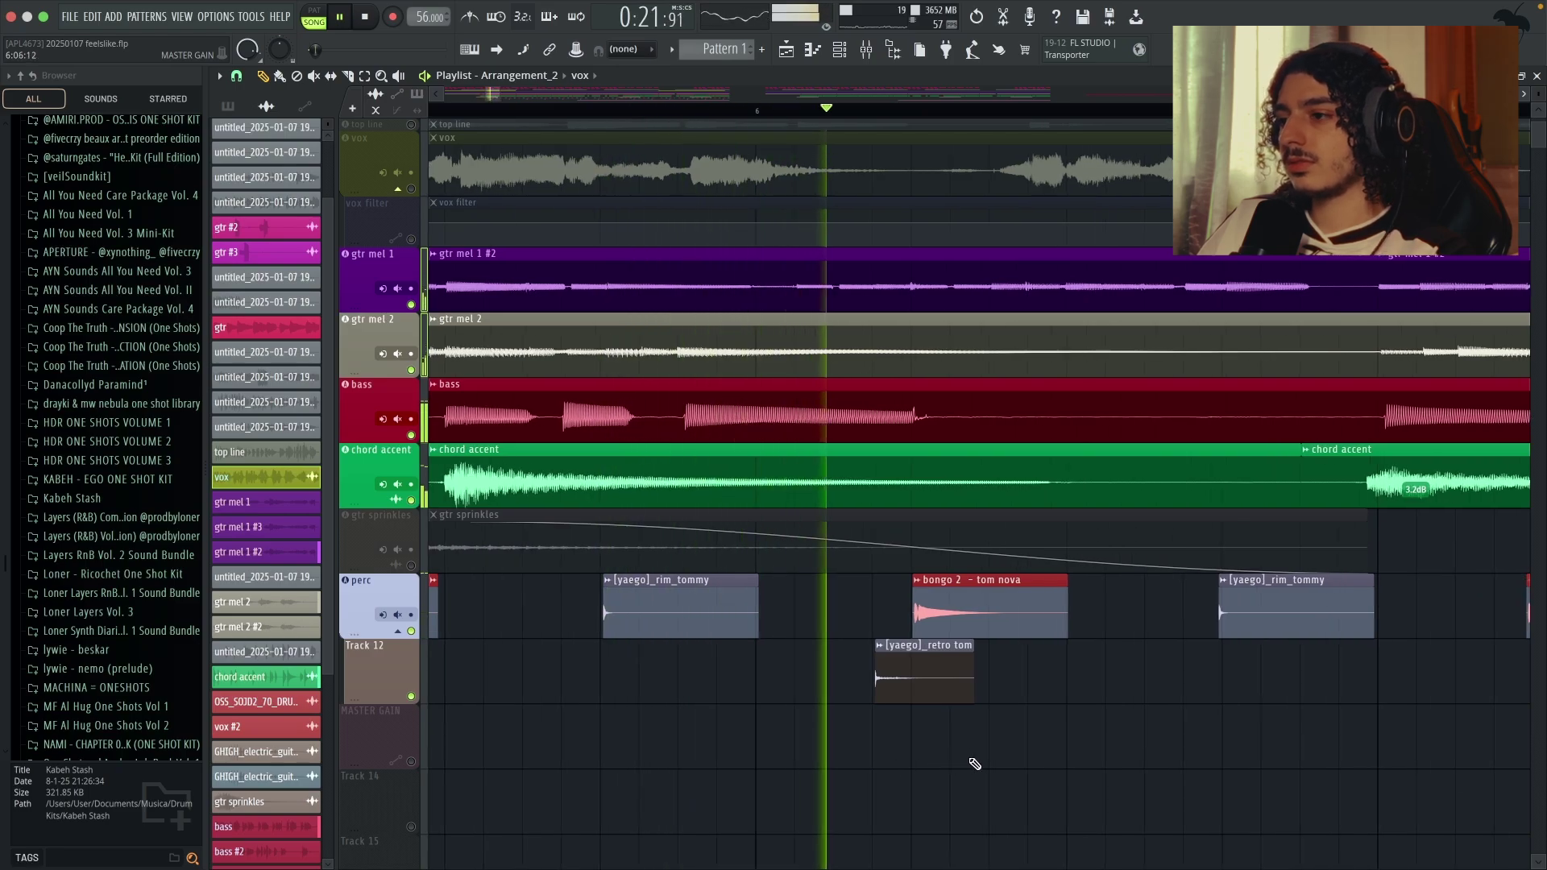
pyautogui.scroll(-3, 1231, 789)
pyautogui.scroll(3, 1257, 789)
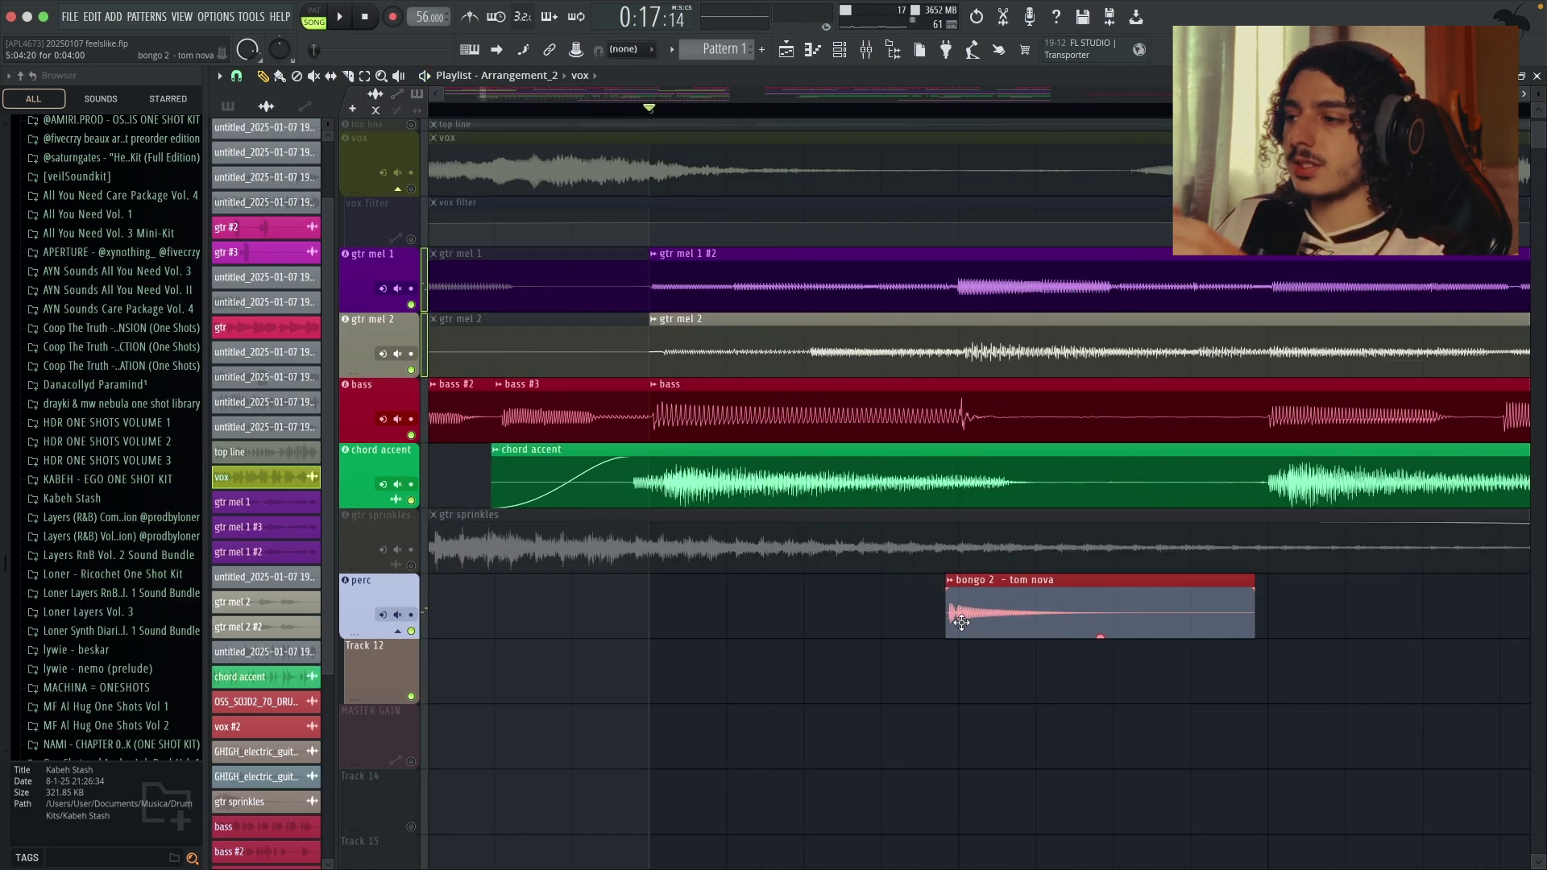
pyautogui.scroll(-4, 992, 624)
pyautogui.scroll(4, 1040, 638)
pyautogui.scroll(1, 1040, 638)
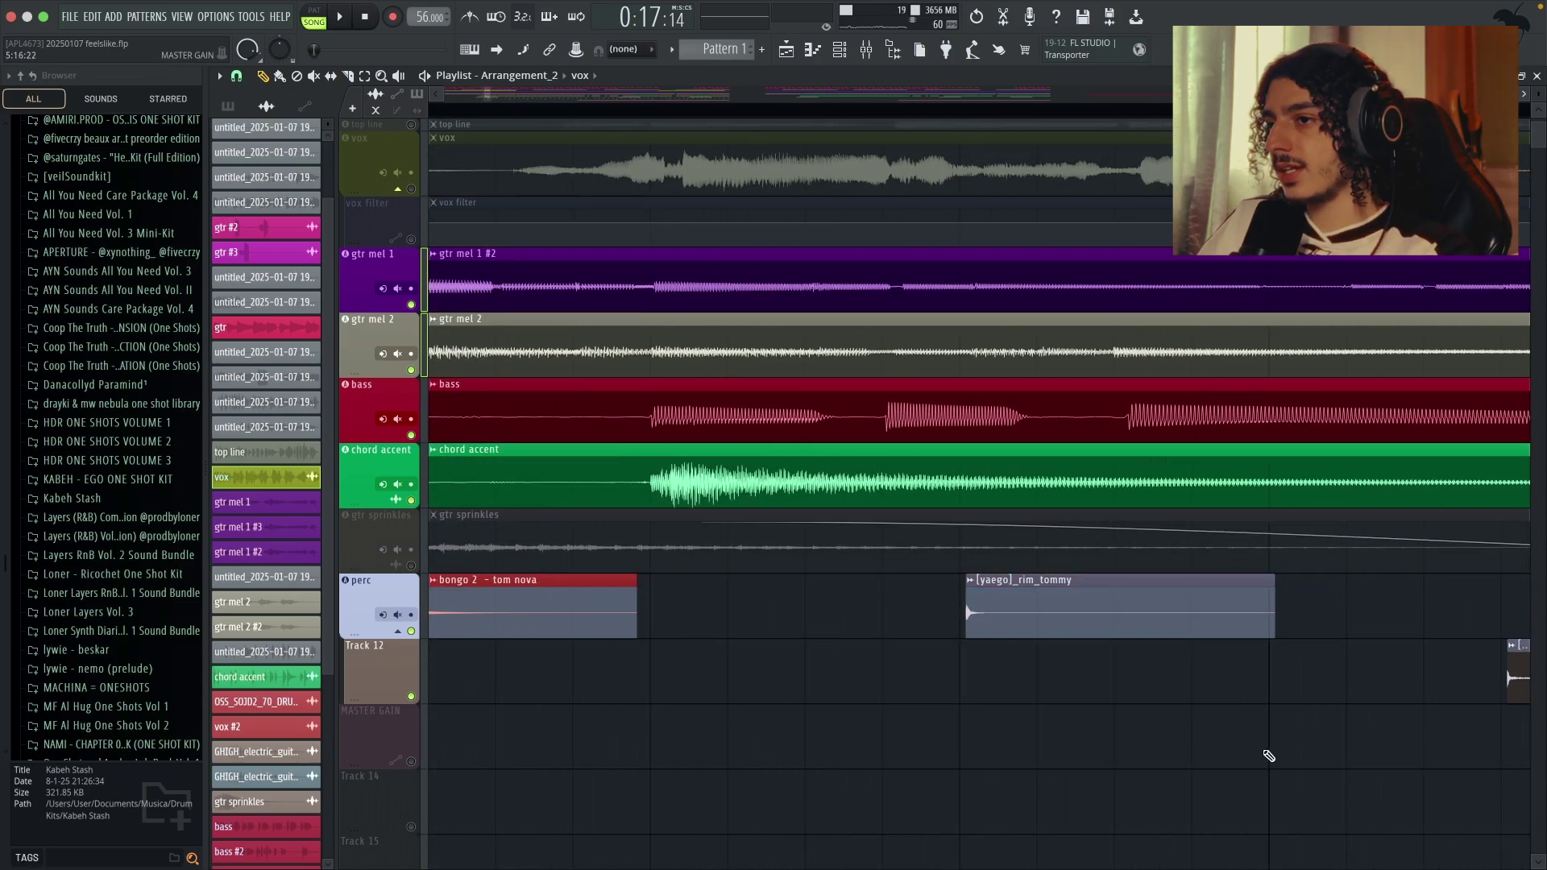
pyautogui.scroll(-5, 1257, 746)
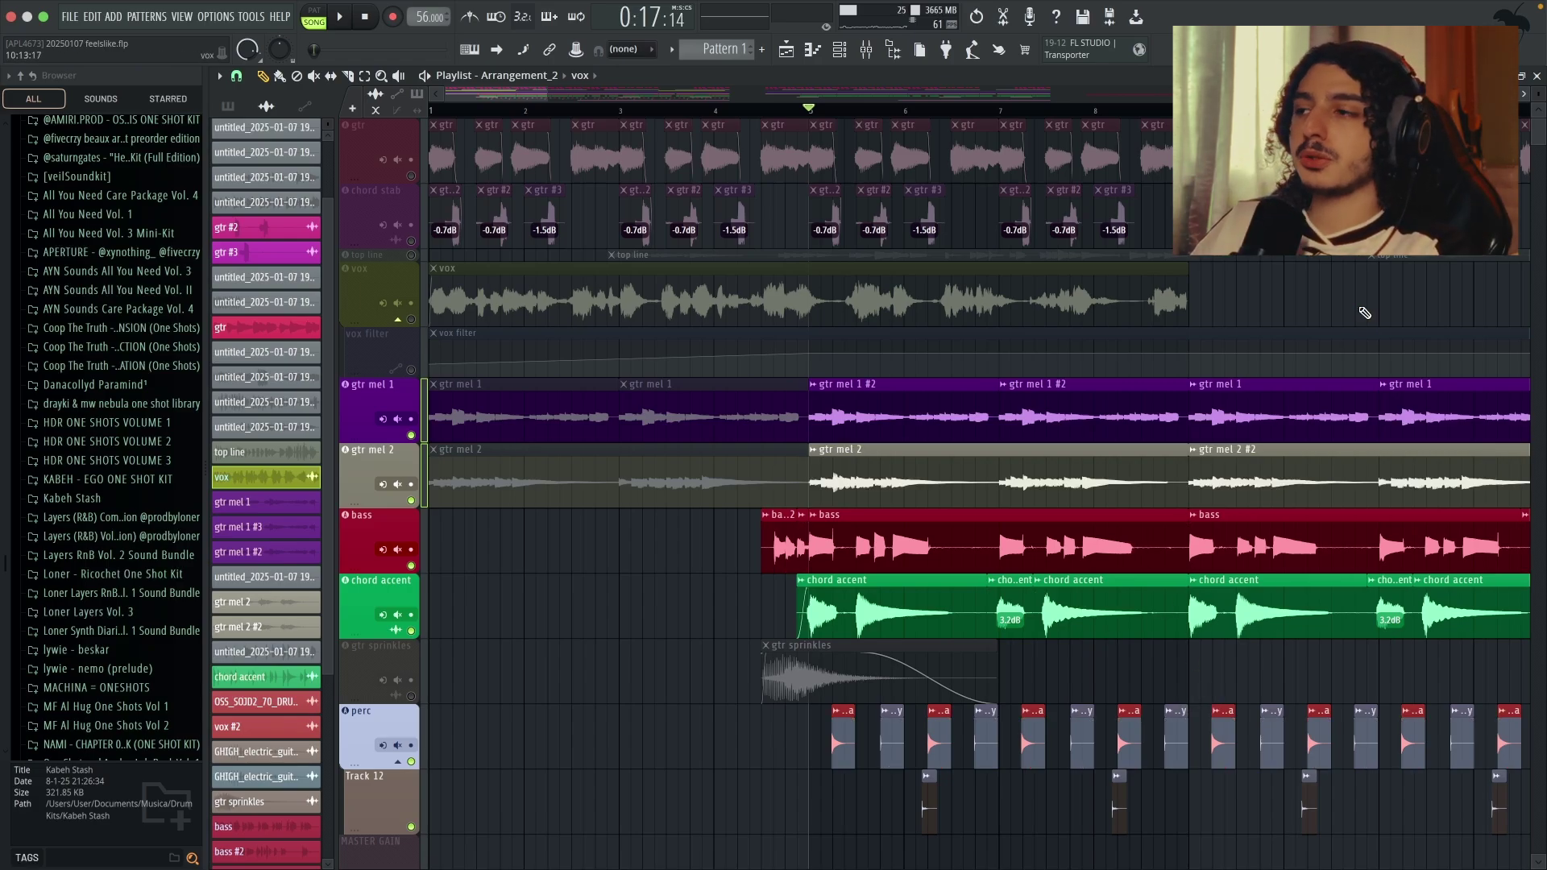
pyautogui.scroll(6, 840, 491)
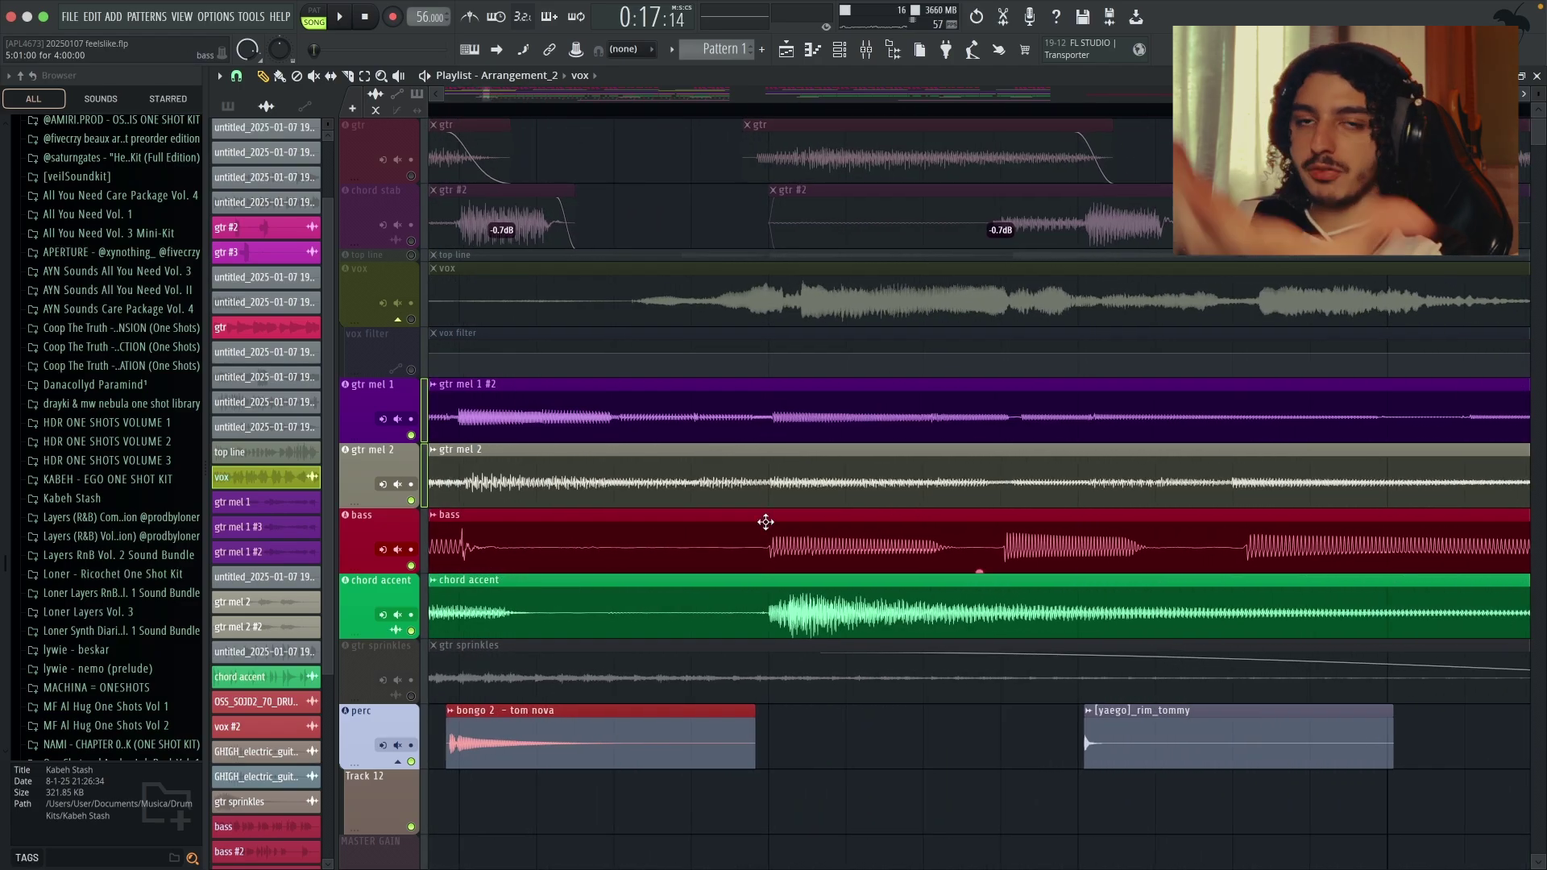
pyautogui.scroll(-6, 778, 527)
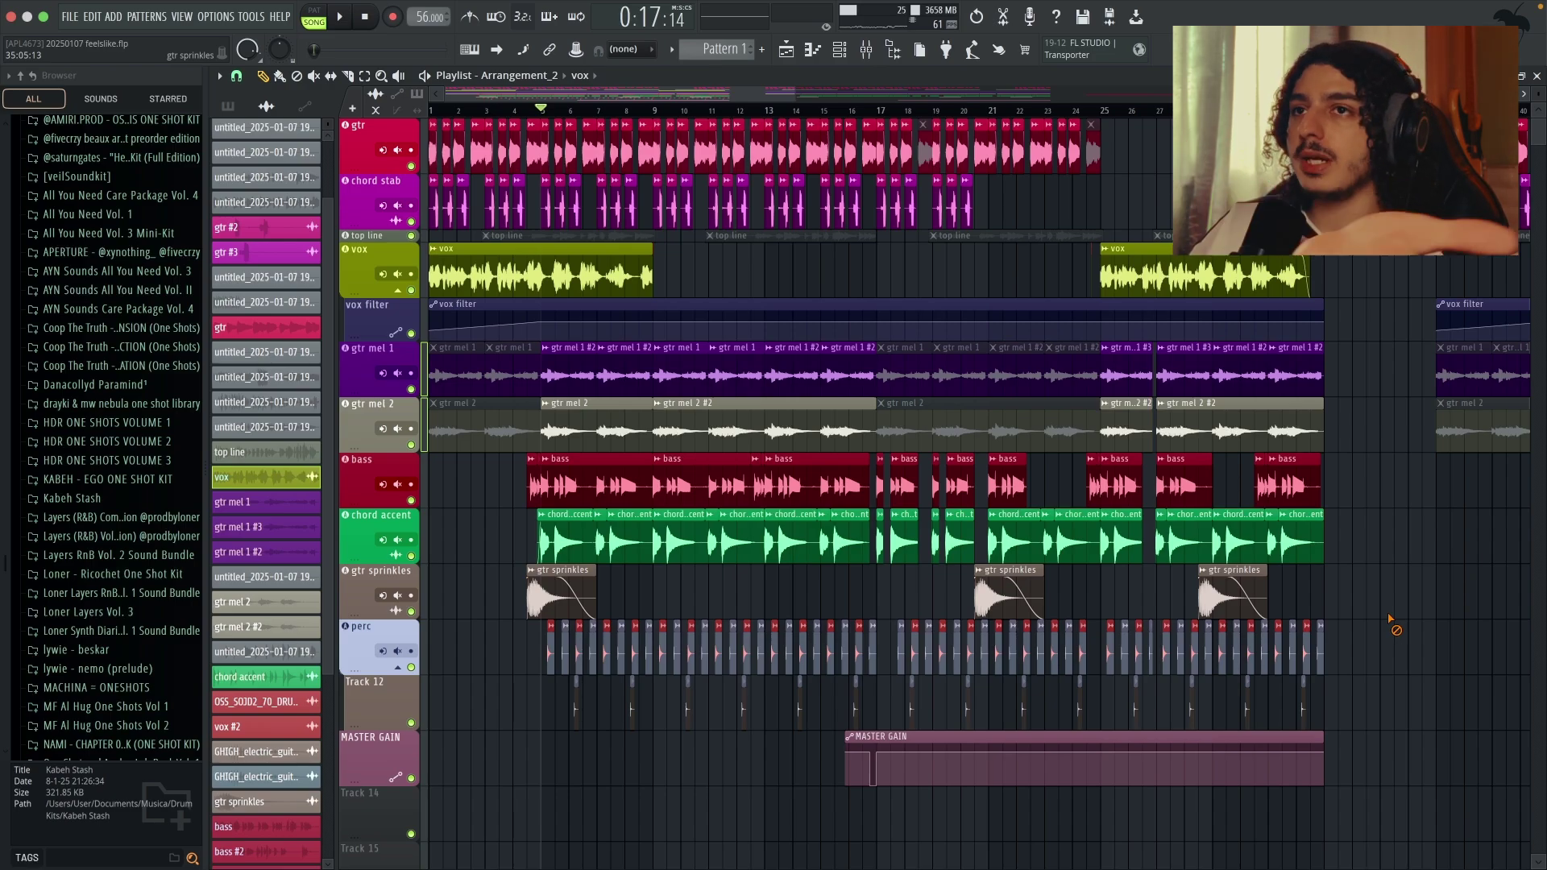
pyautogui.scroll(-1, 1388, 619)
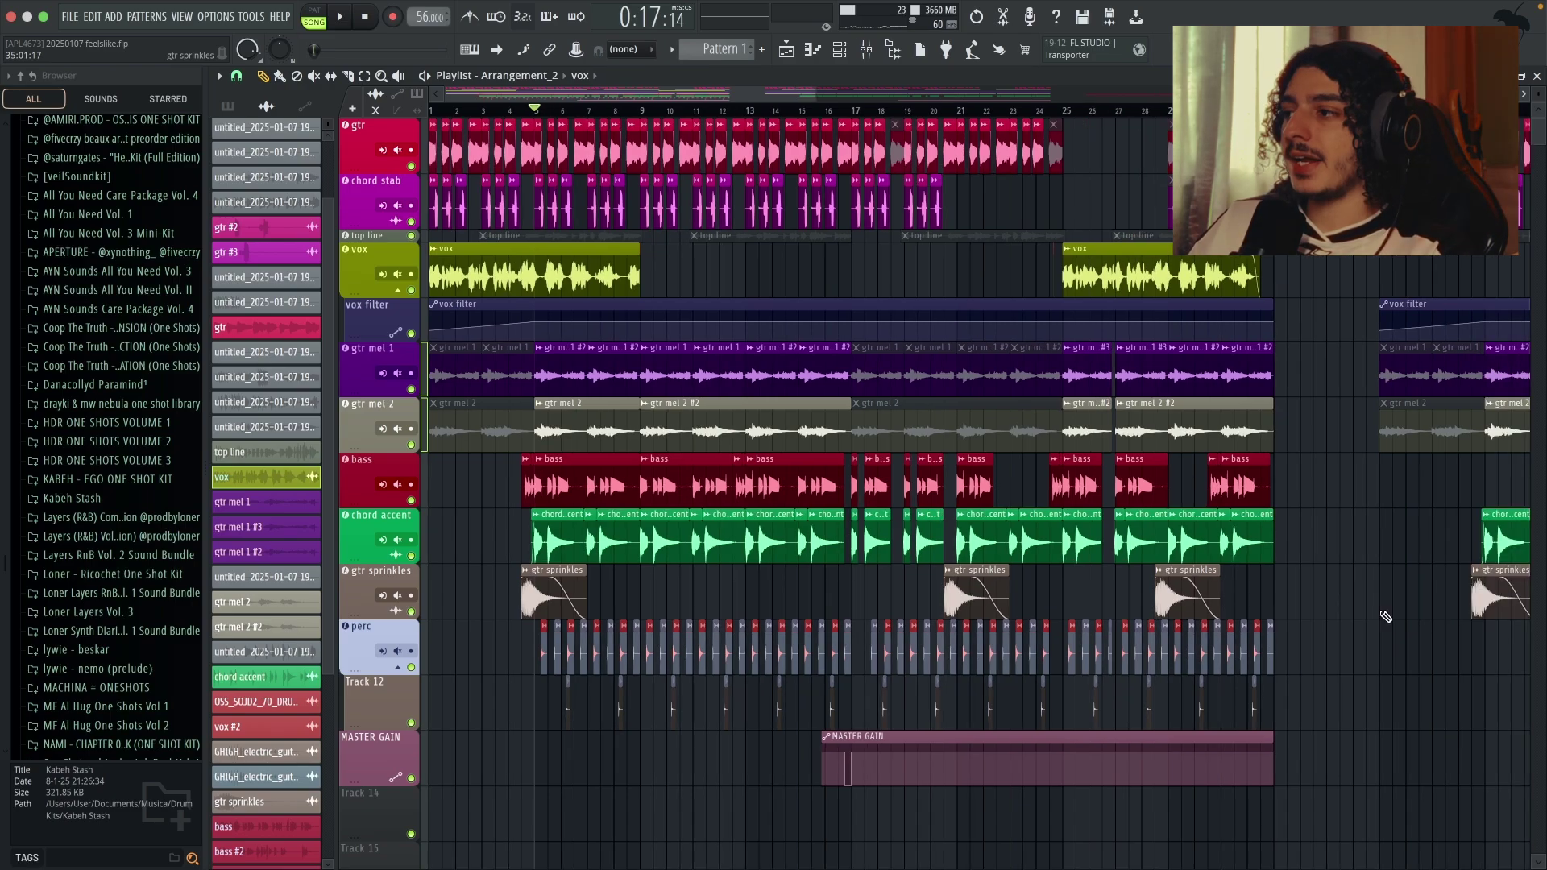